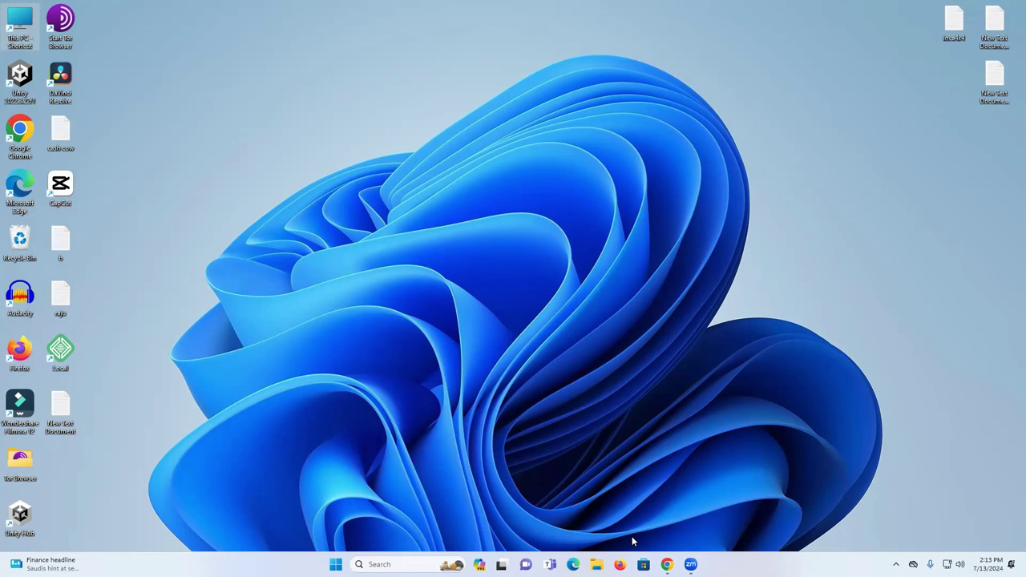
Return to the On Page Optimization document without changing it, then open a fresh browser tab.
click(667, 565)
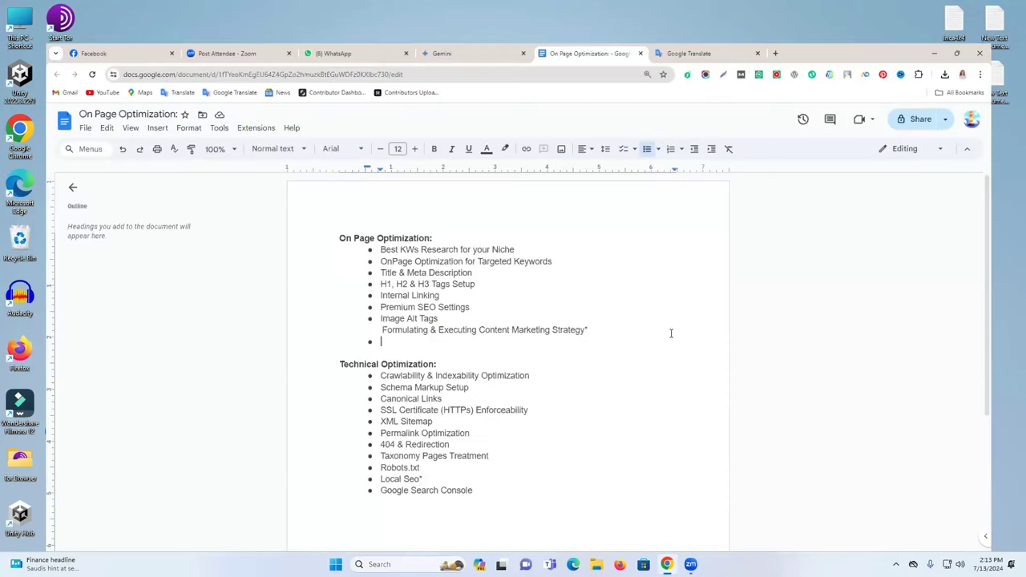
scroll(465, 462, down, 3)
scroll(465, 462, up, 3)
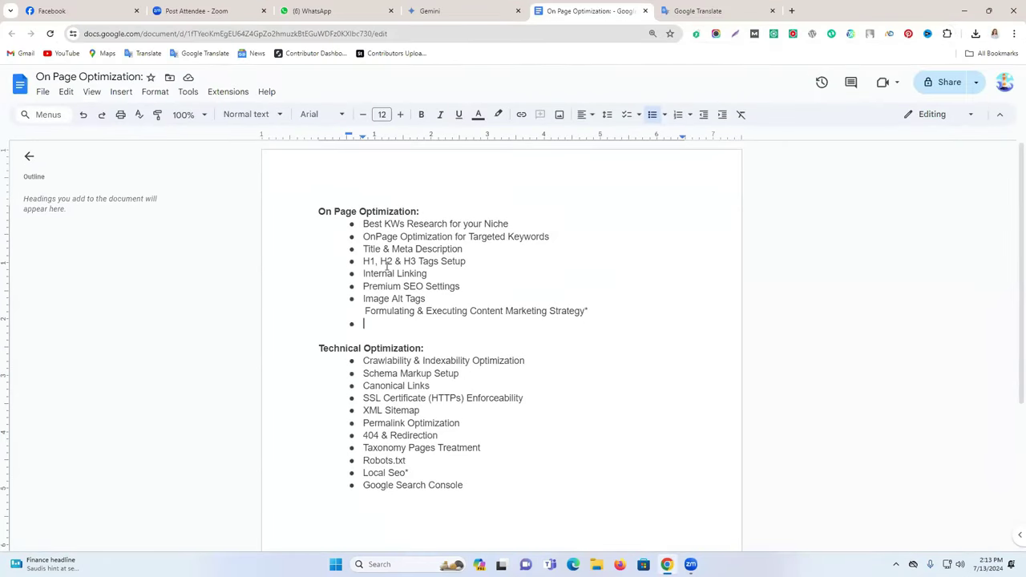
drag(319, 210, 349, 211)
click(527, 471)
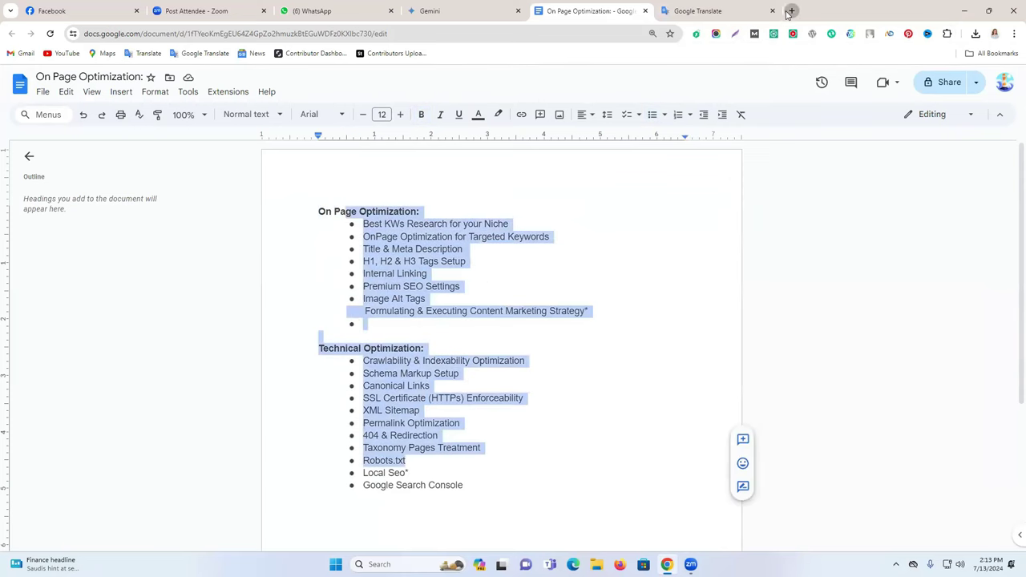
click(791, 11)
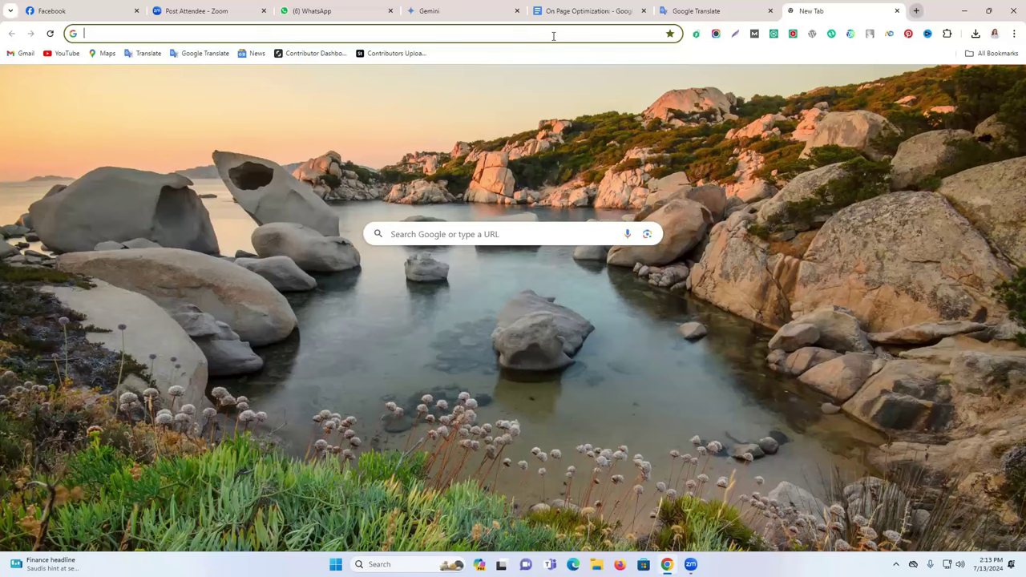
Search Google for 'wp local' from the new tab.
click(553, 36)
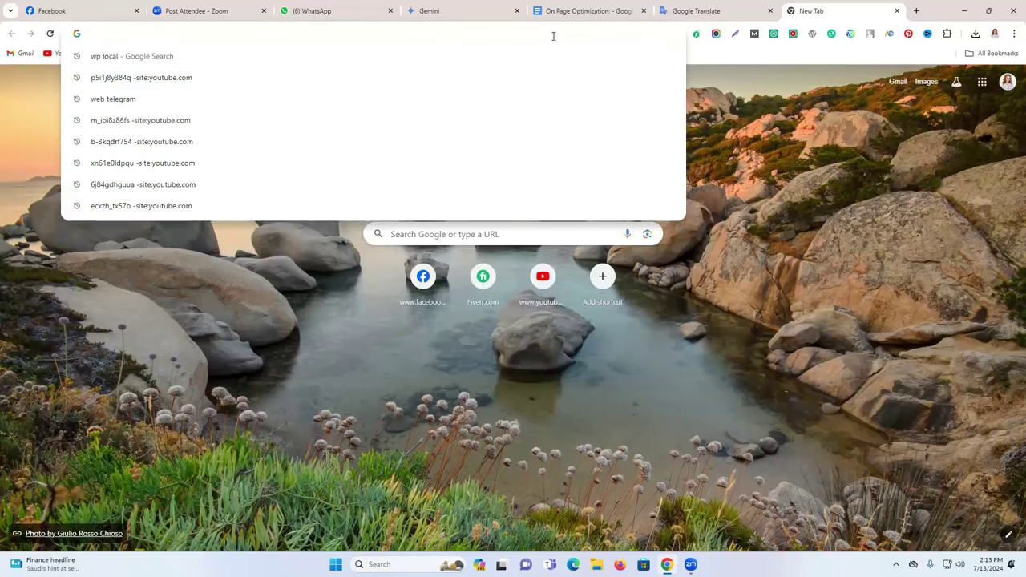
text(wp)
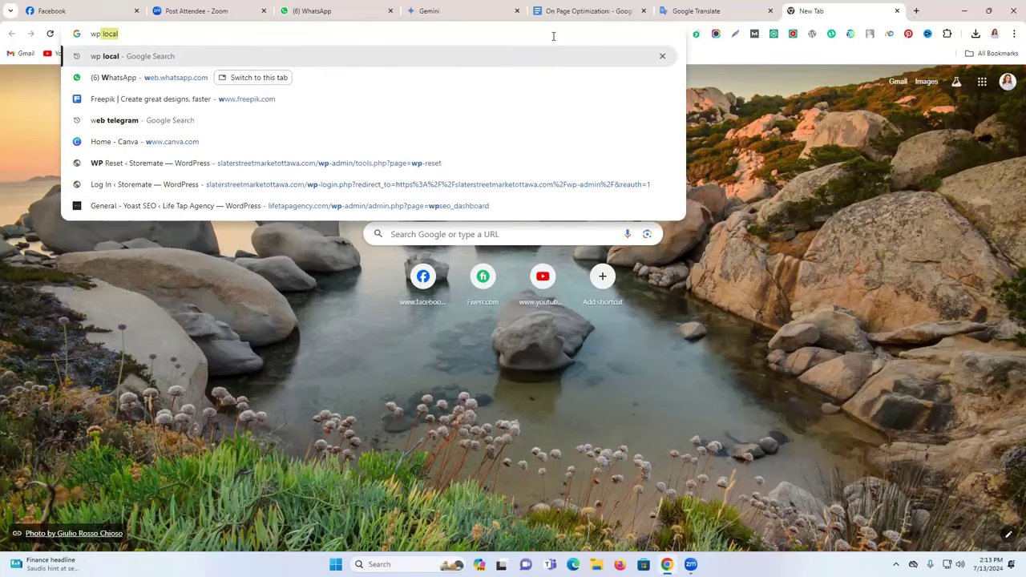
click(233, 58)
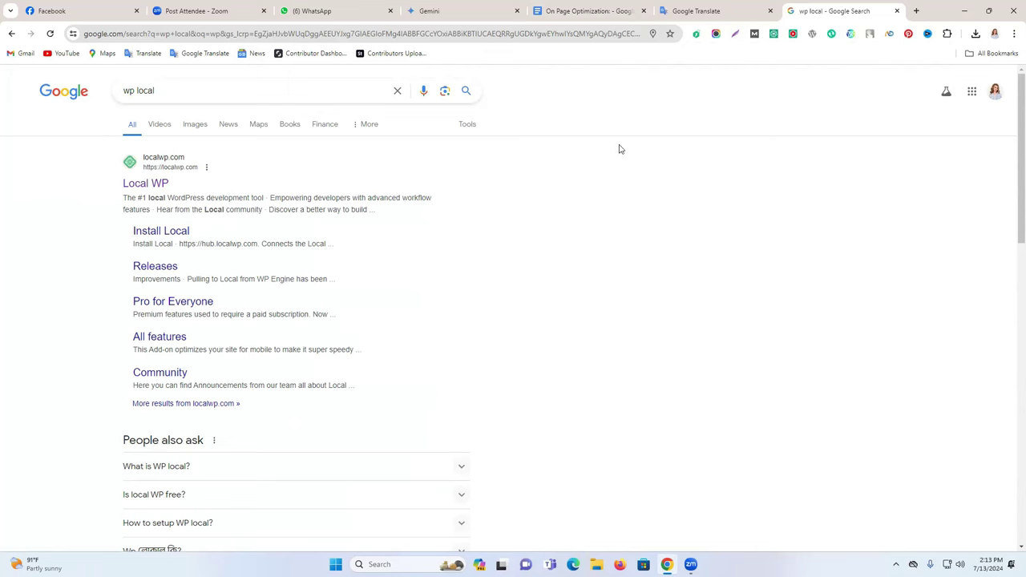
Open the Local WP result, browse the localwp.com homepage, and bring up the Download Local dialog.
click(144, 186)
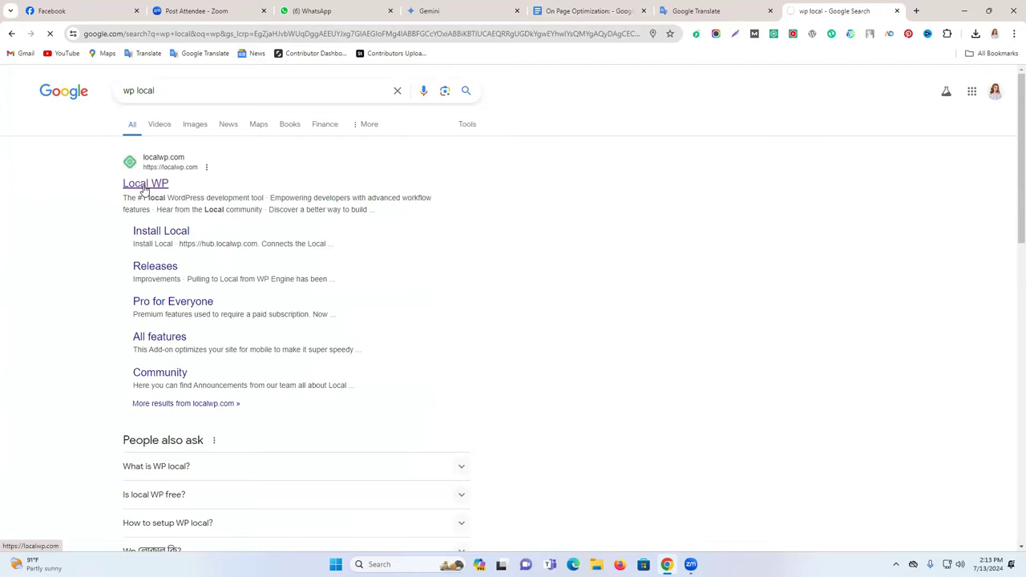
scroll(335, 233, down, 3)
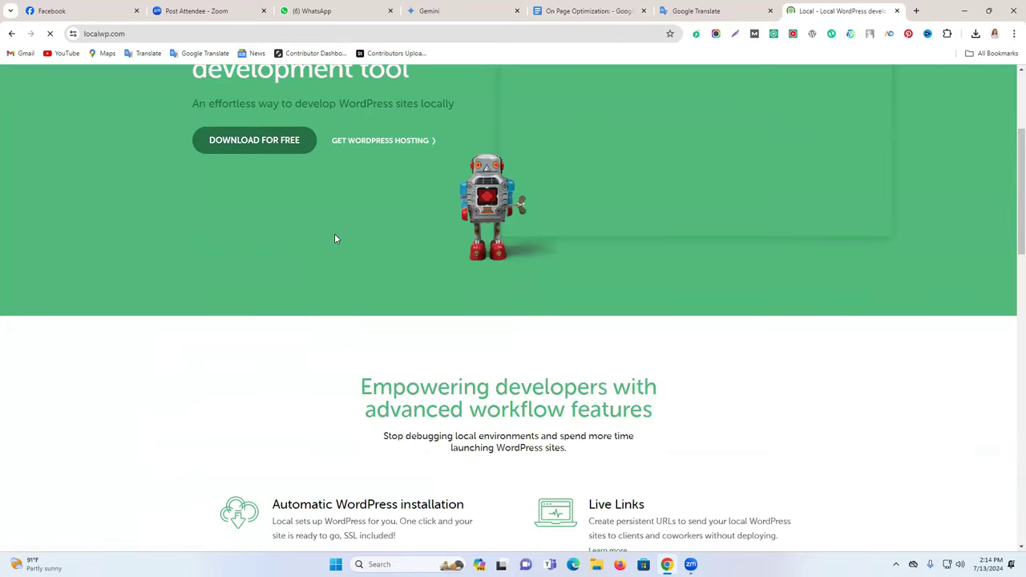
scroll(335, 233, down, 3)
scroll(335, 233, down, 5)
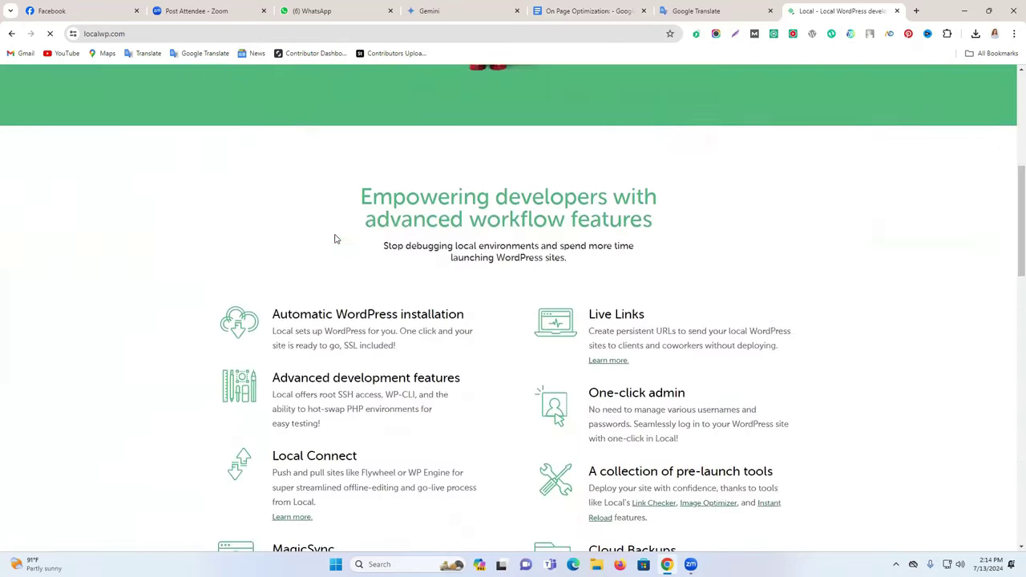
scroll(335, 234, down, 3)
scroll(335, 234, up, 10)
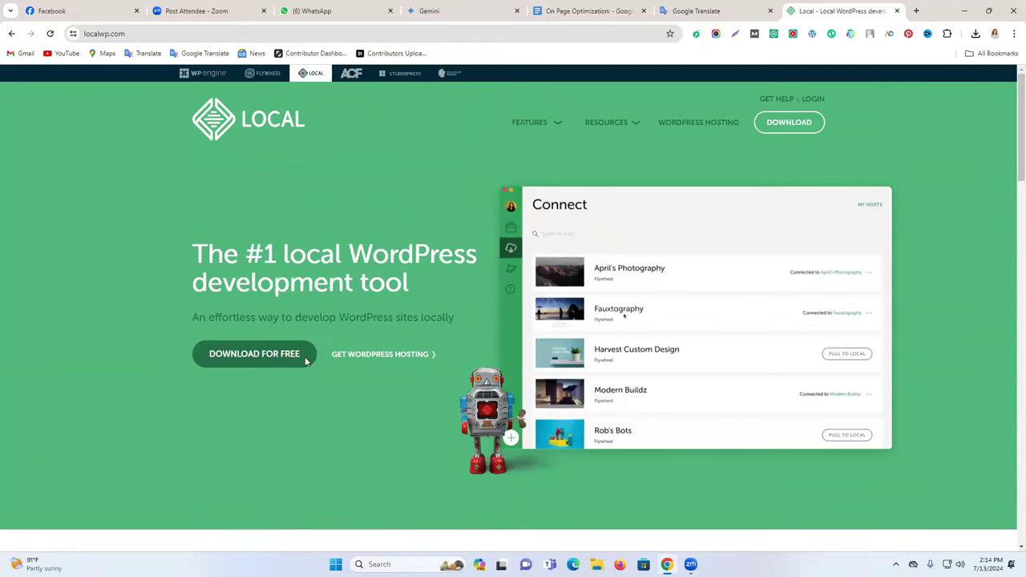
click(789, 125)
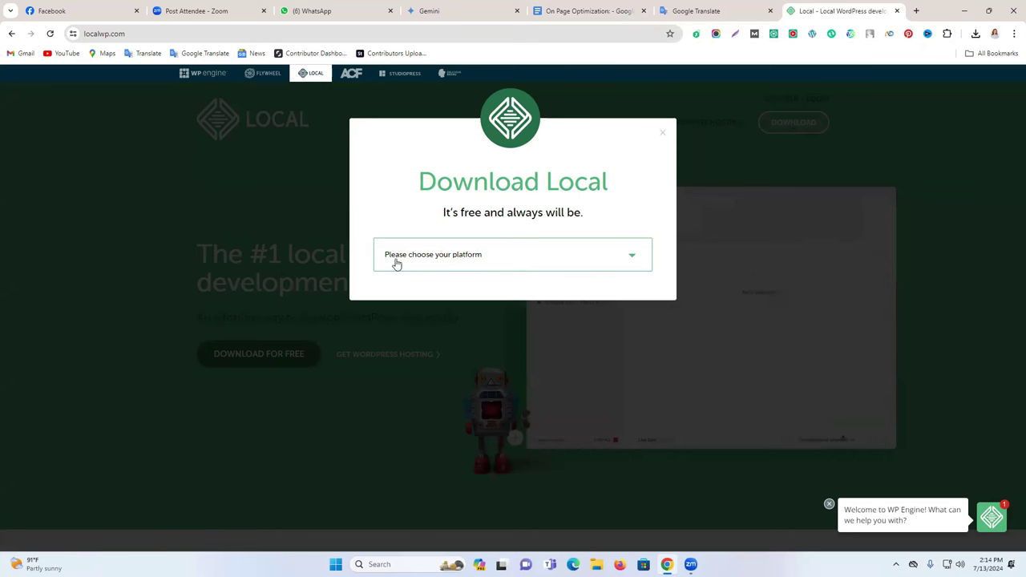
Choose Windows as the platform and enter the first and last name.
click(497, 259)
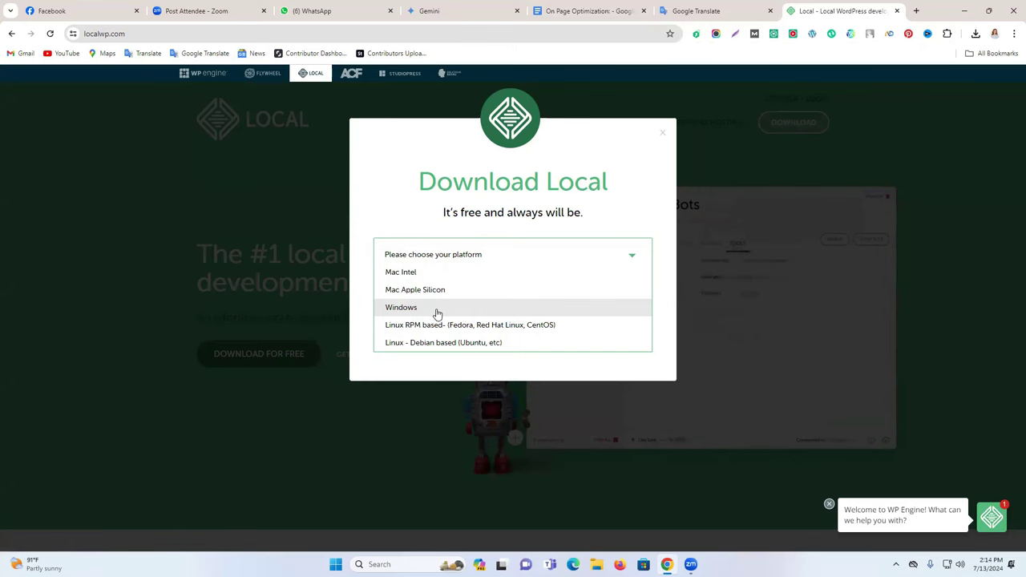
click(432, 312)
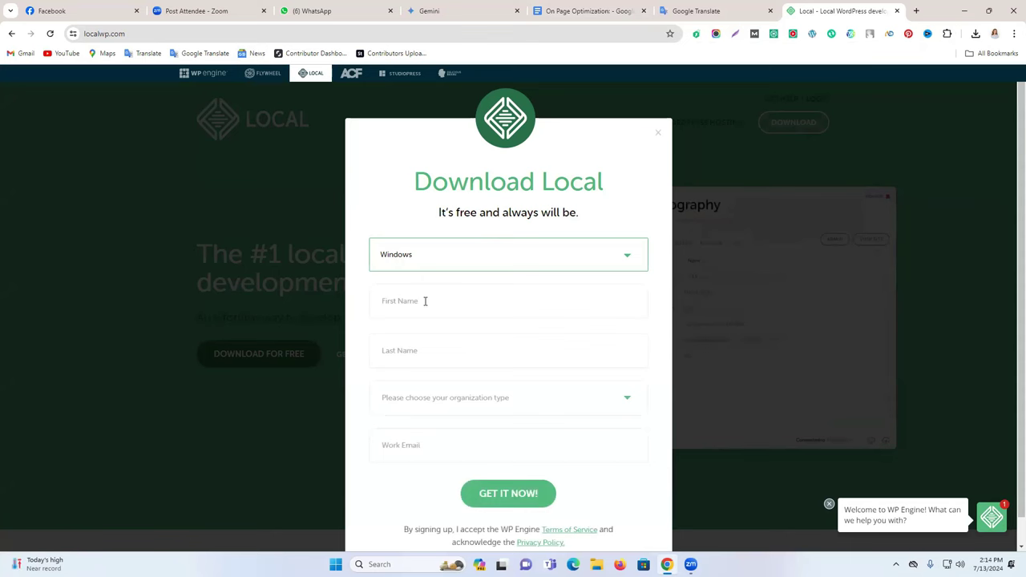
click(425, 301)
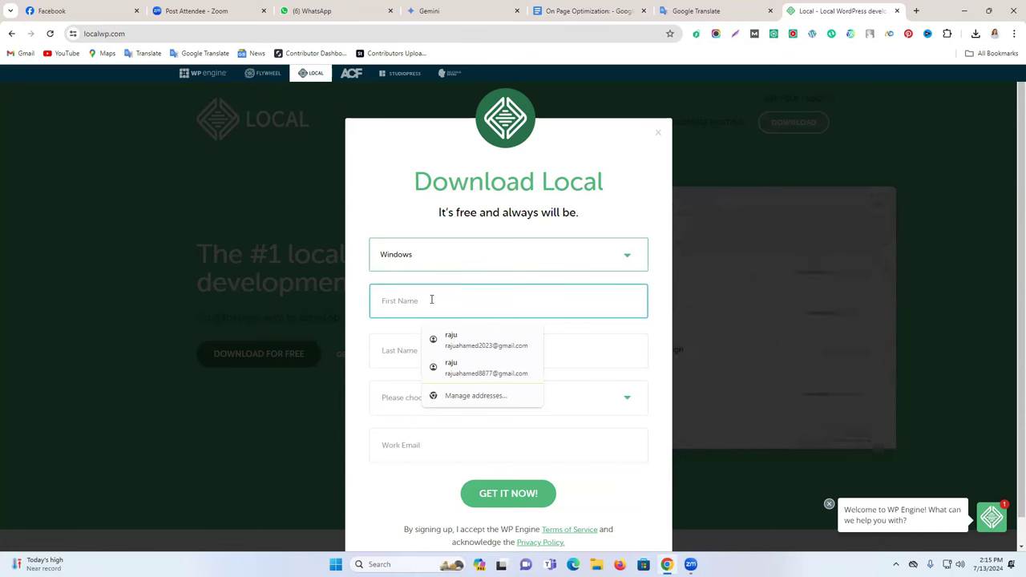
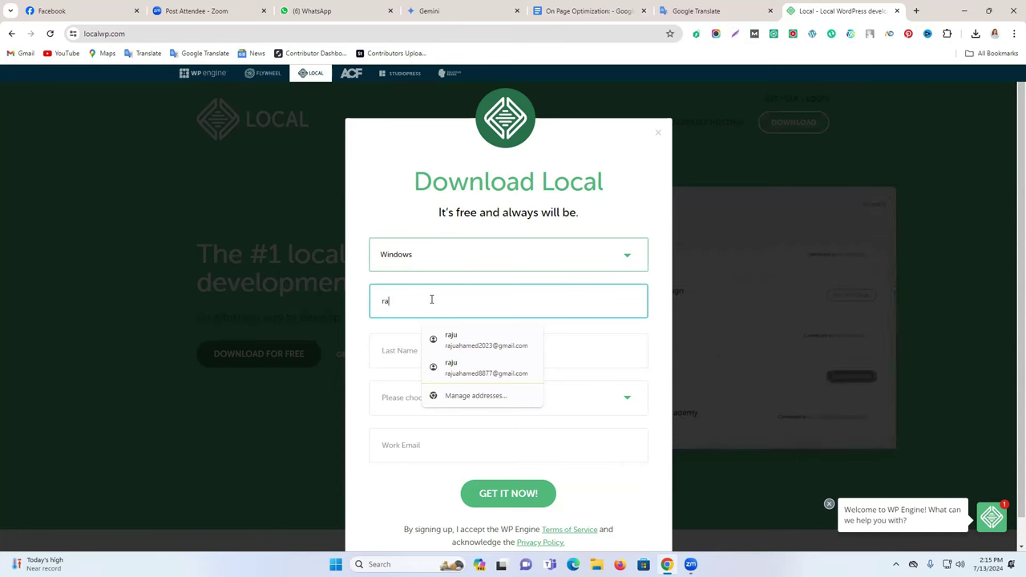
click(389, 348)
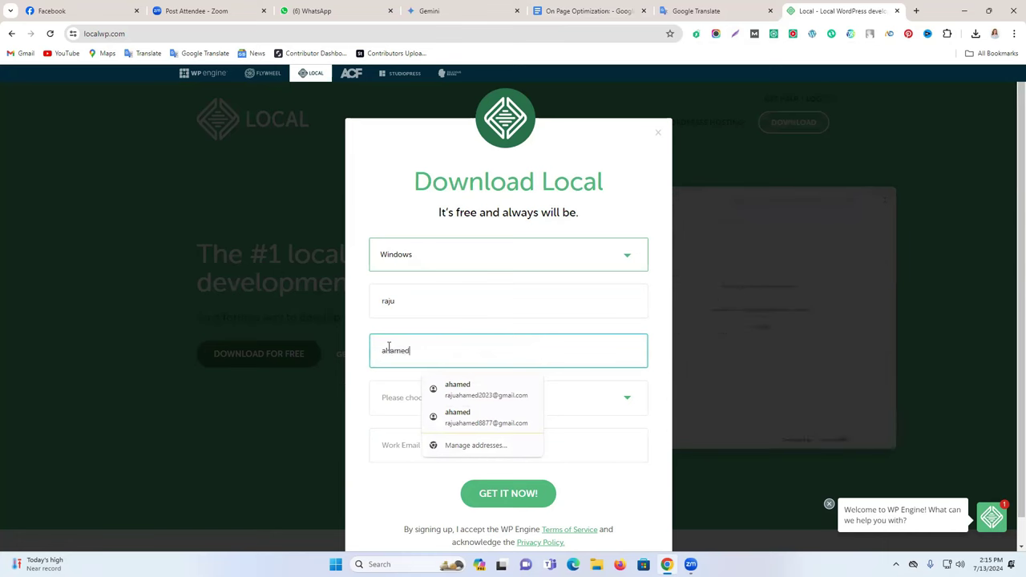
click(384, 397)
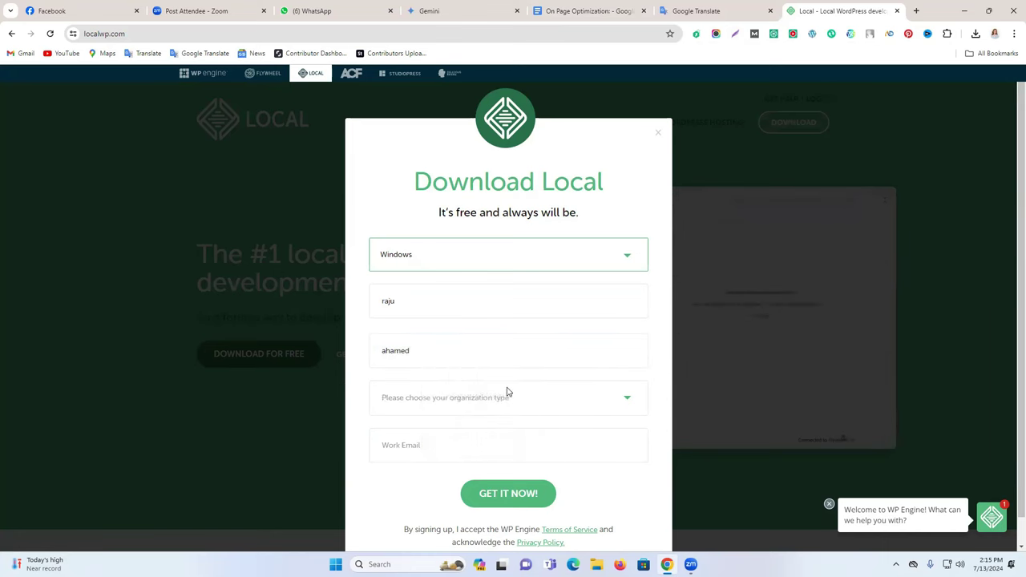
Pick Agency as organization type, fill the work e-mail from saved suggestions, and submit.
click(587, 398)
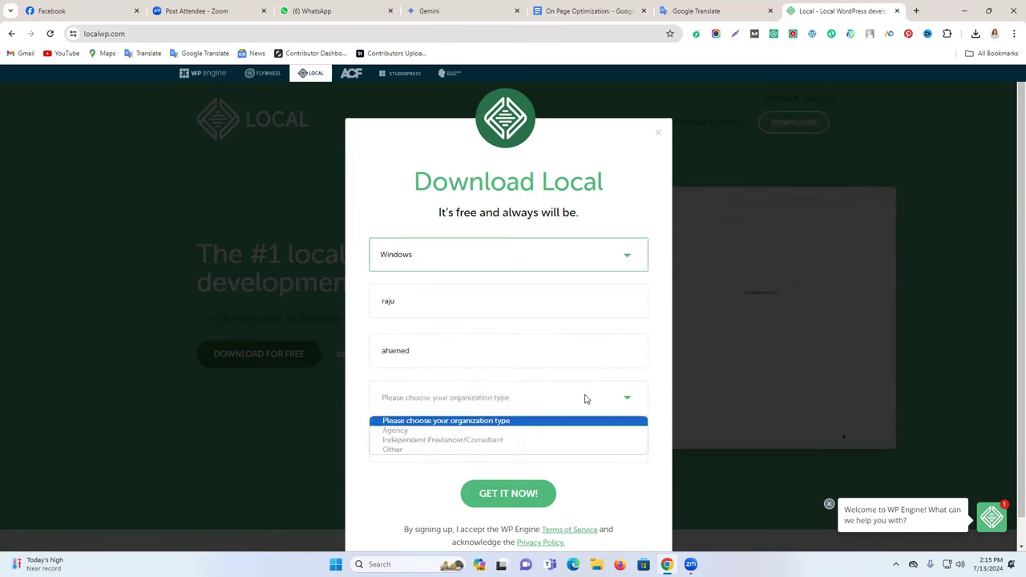
click(414, 430)
click(416, 406)
click(327, 431)
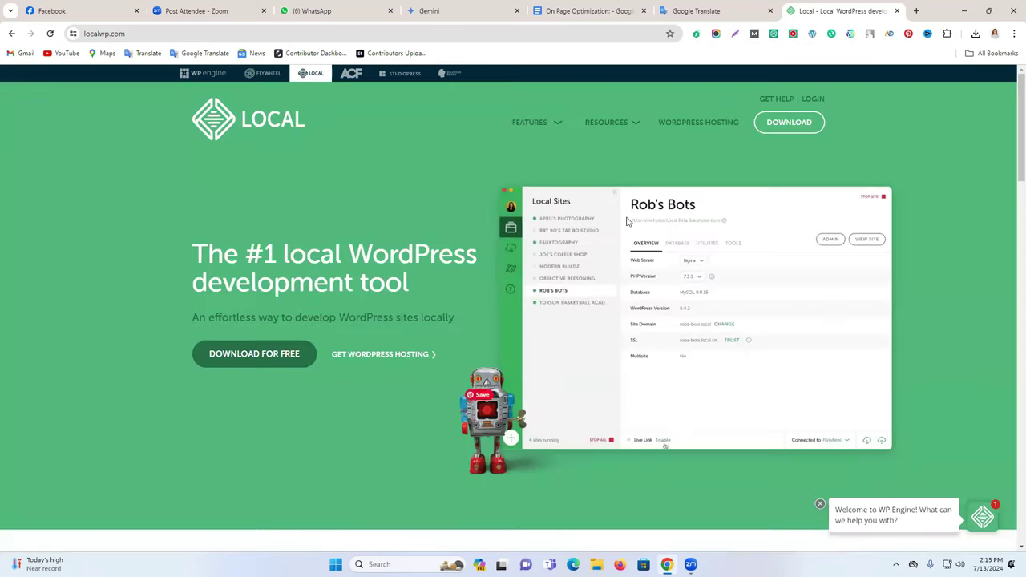
click(806, 126)
click(426, 448)
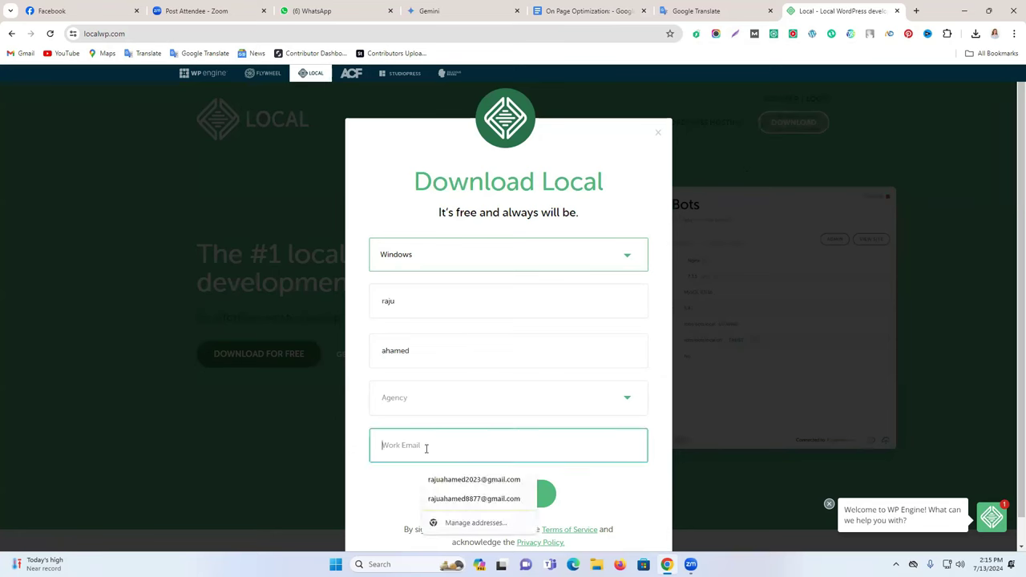
click(479, 479)
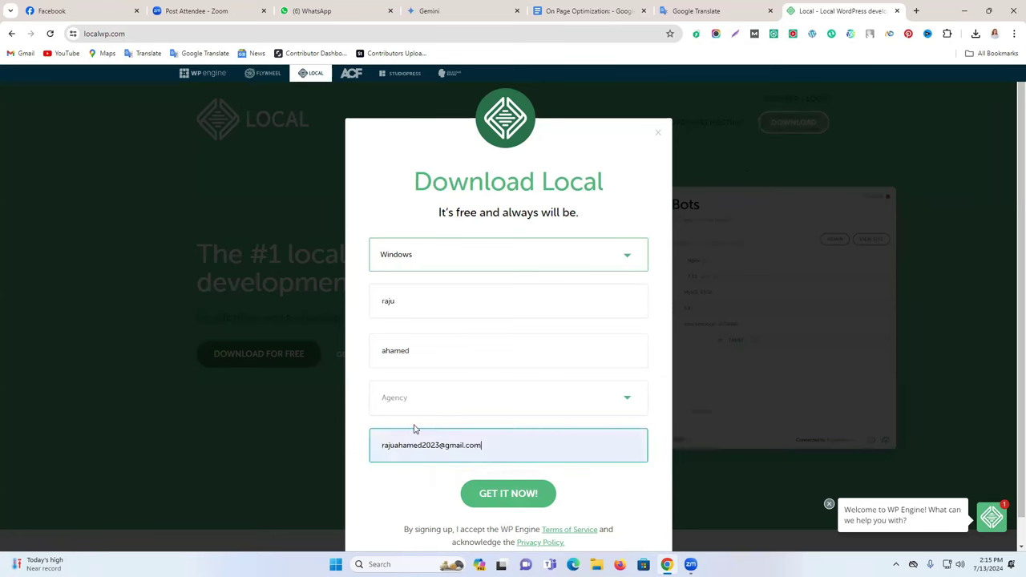
click(507, 496)
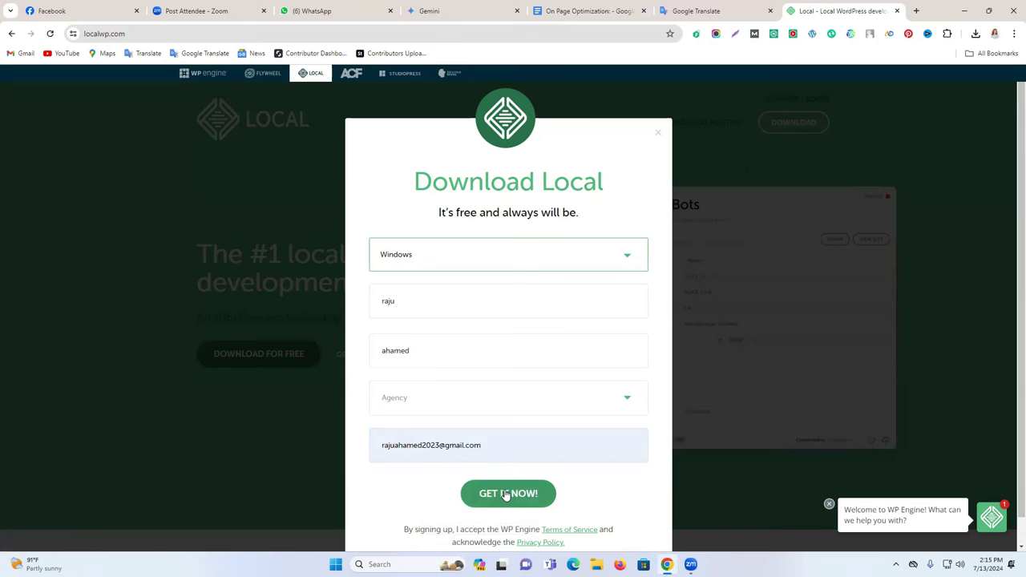
Dismiss the confirmation and resume the local-9.0.5-windows.exe download in Chrome's downloads list.
click(662, 133)
click(974, 34)
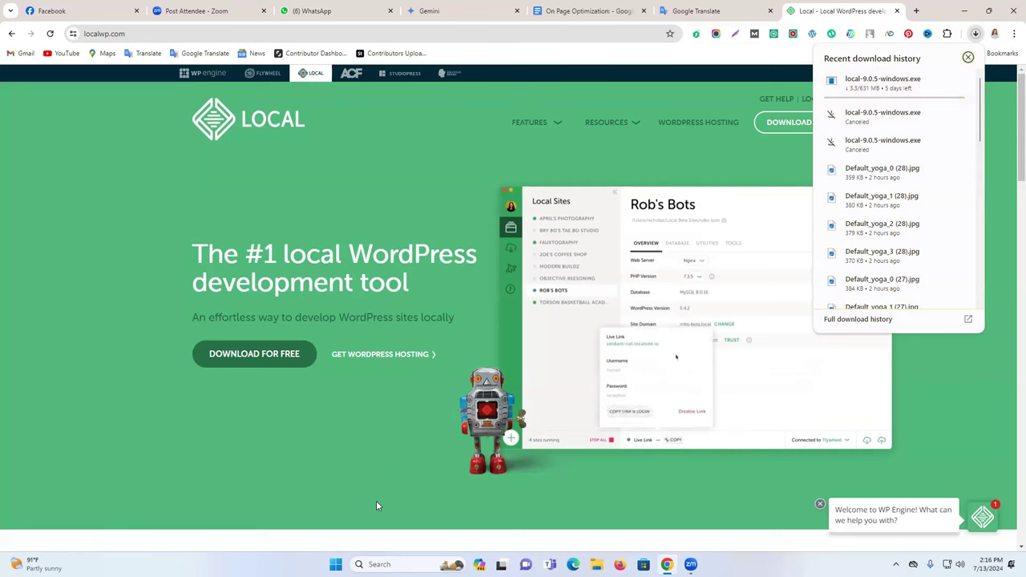
click(874, 86)
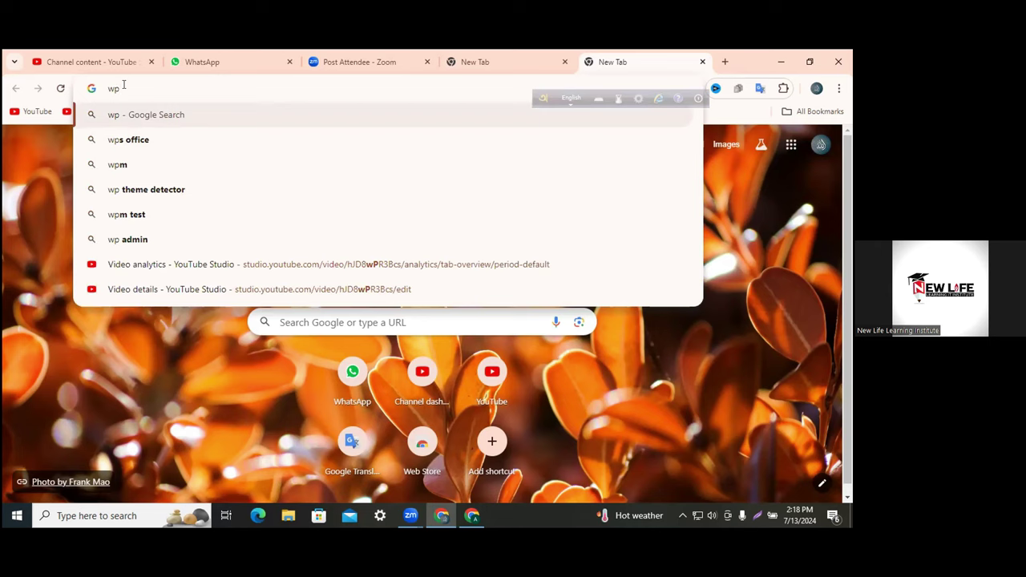
Search 'wp local' again and open localwp.com from the Local WP result.
text(lo)
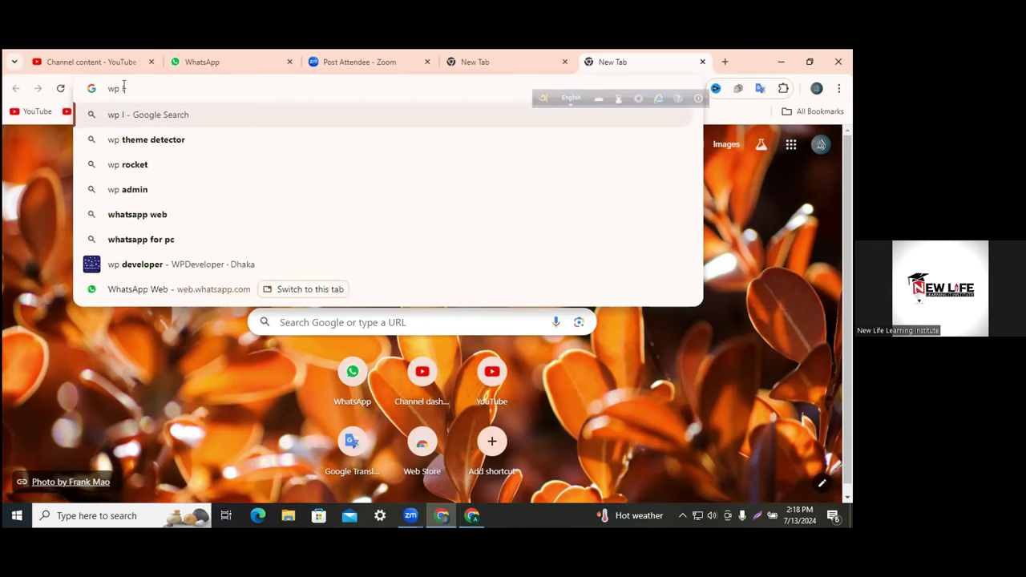
text(cal)
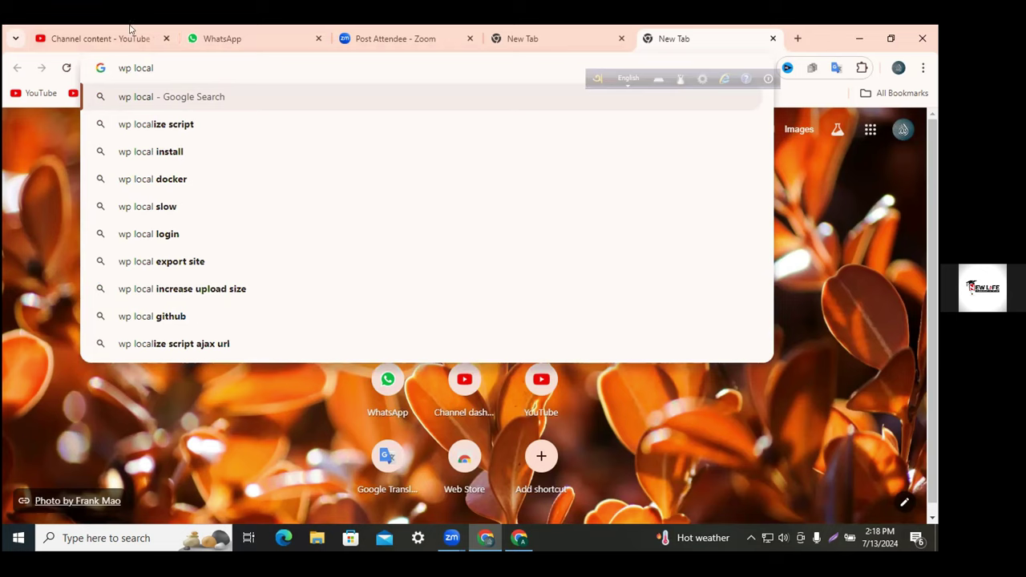
key(Return)
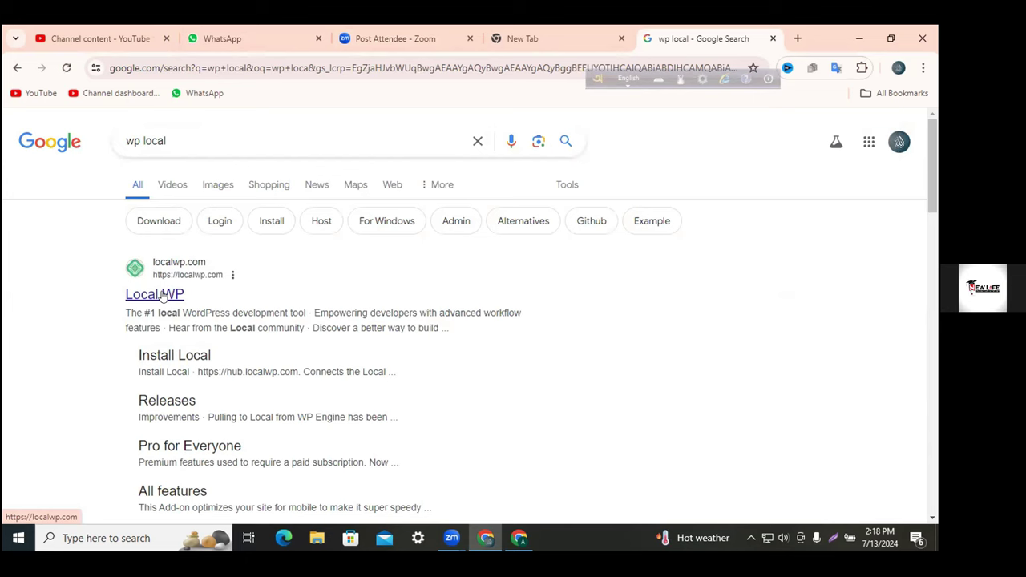
click(163, 296)
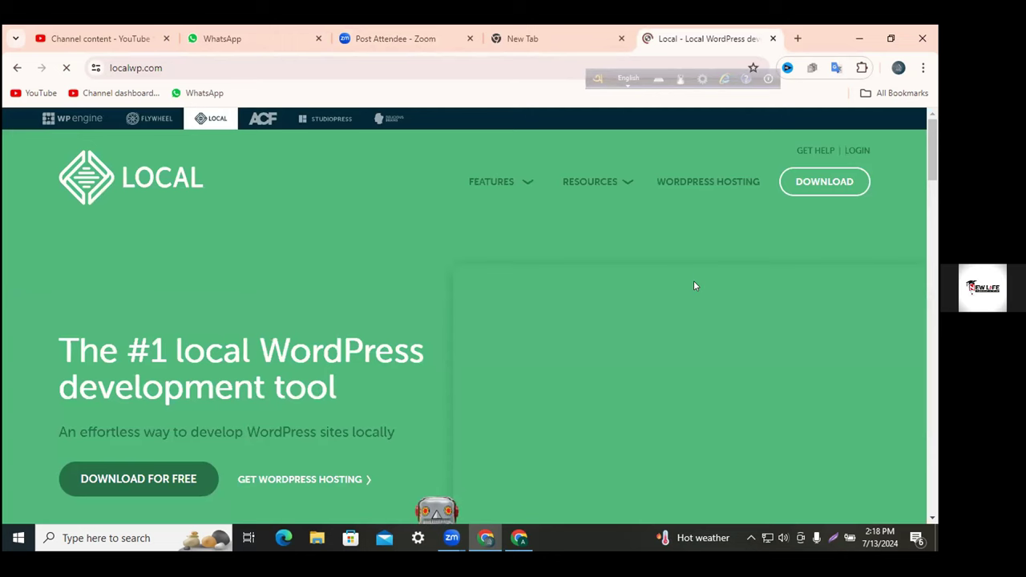
Open the Local download form, choose Windows, and enter the first name.
click(145, 480)
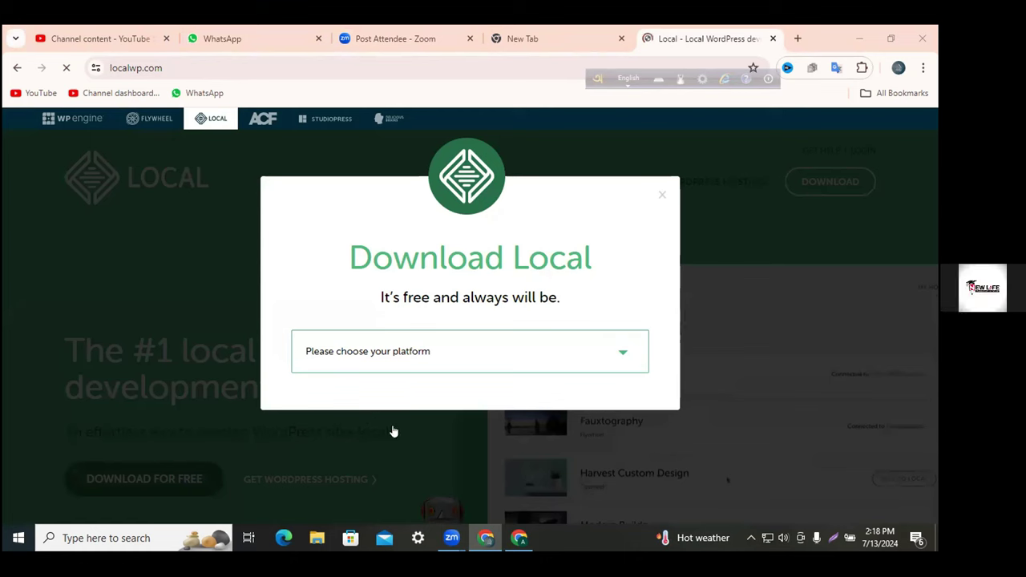
click(328, 351)
click(327, 424)
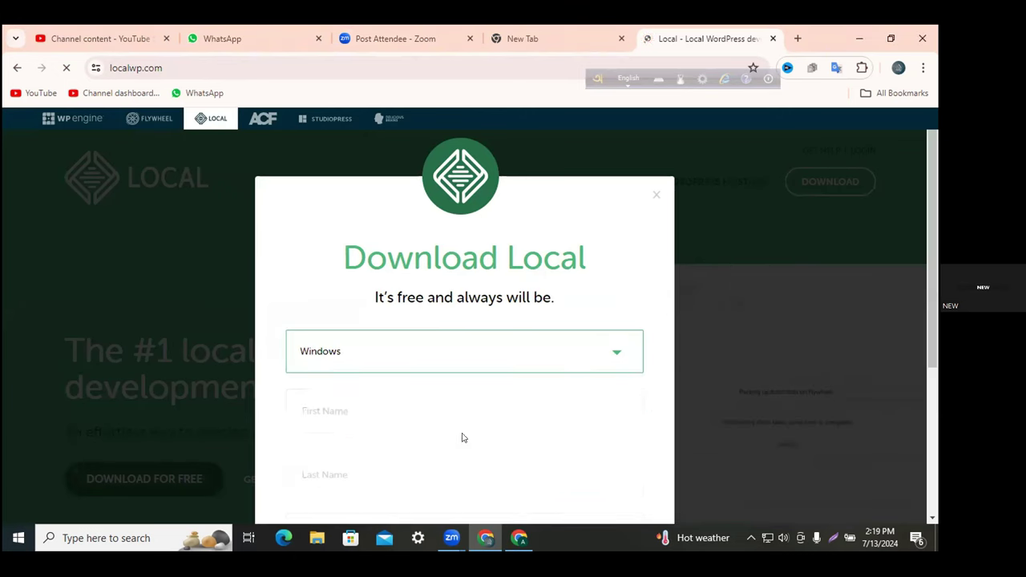
click(373, 413)
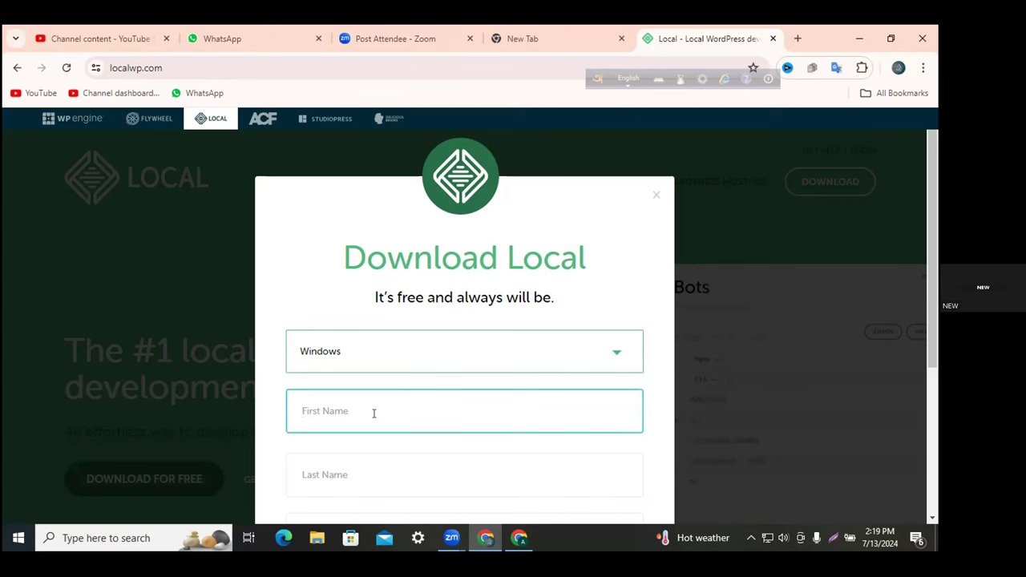
text(Murad)
Fill the last name by copy-pasting the name, then edit the first name field.
scroll(375, 414, down, 2)
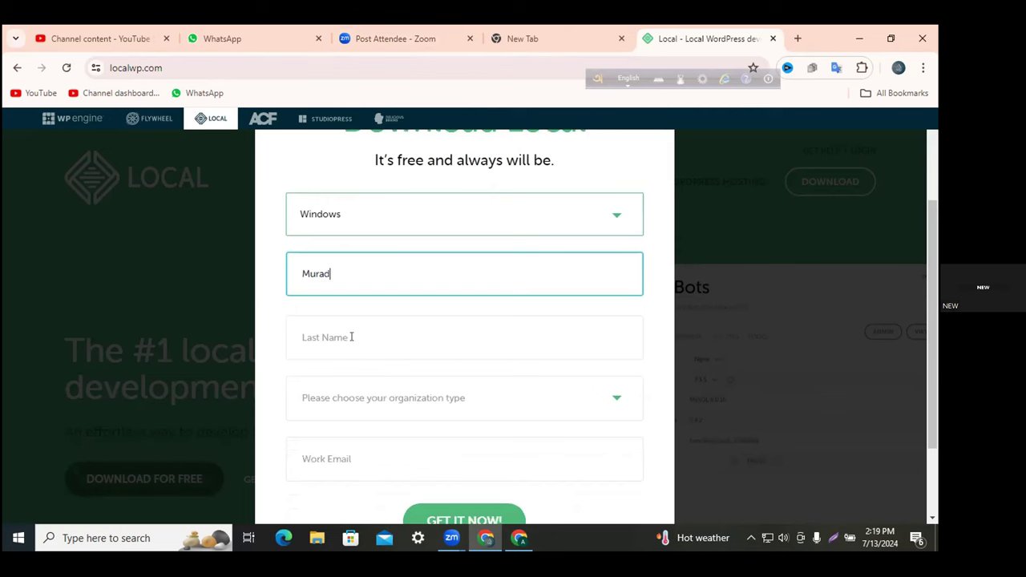
click(354, 339)
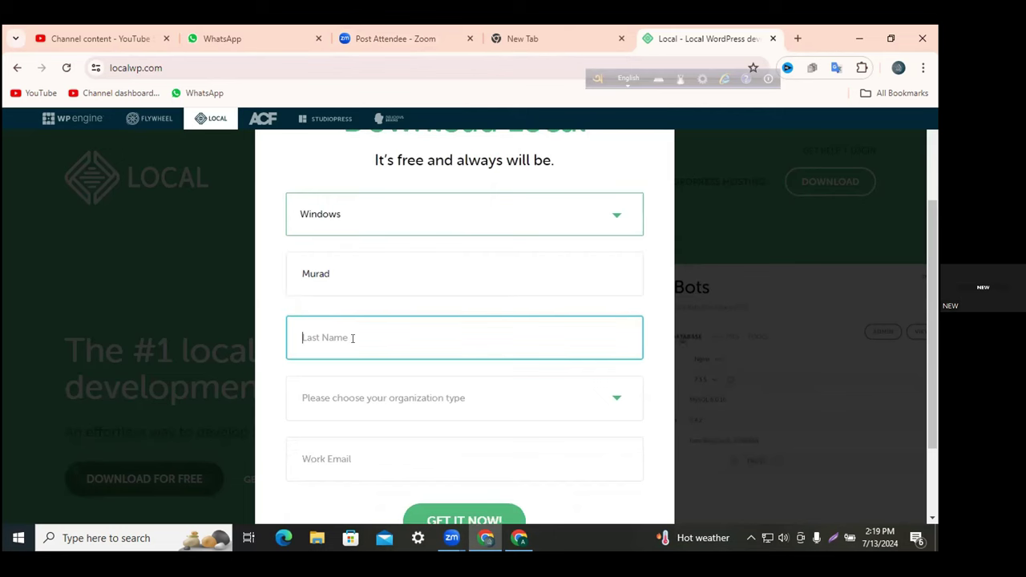
drag(340, 267, 303, 268)
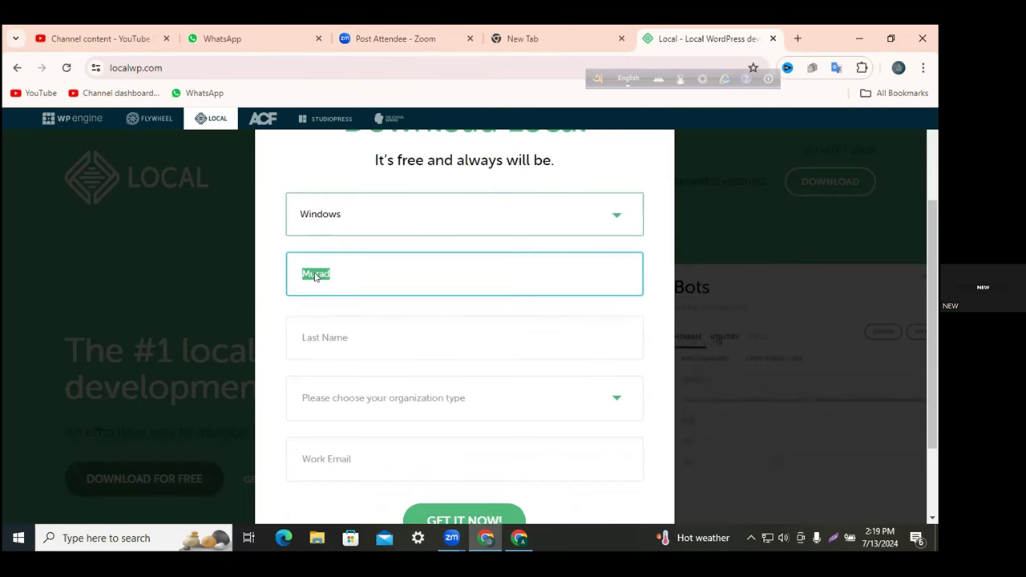
right_click(315, 276)
click(320, 339)
click(319, 339)
right_click(320, 345)
click(347, 210)
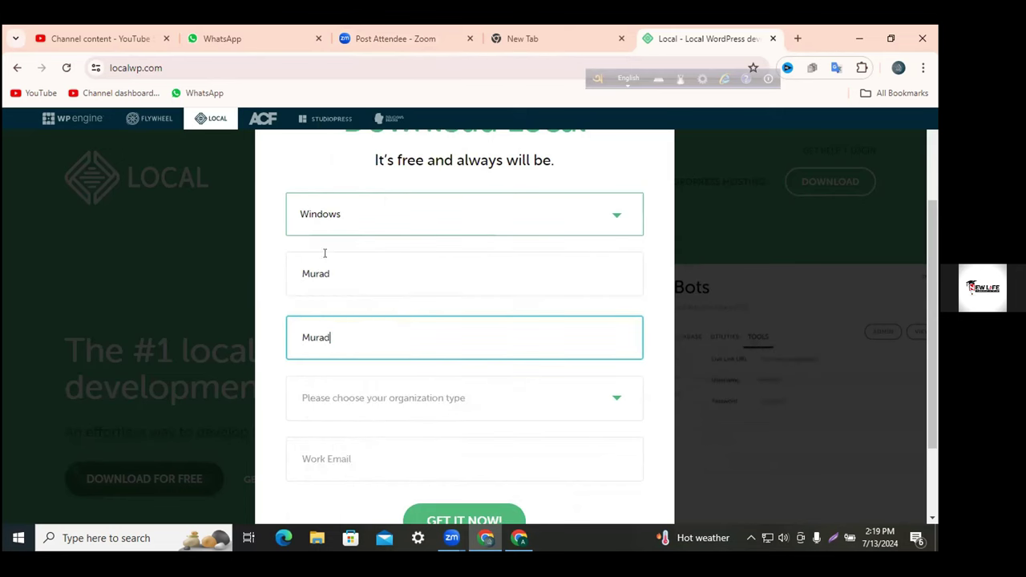
drag(327, 270, 307, 269)
text(MD)
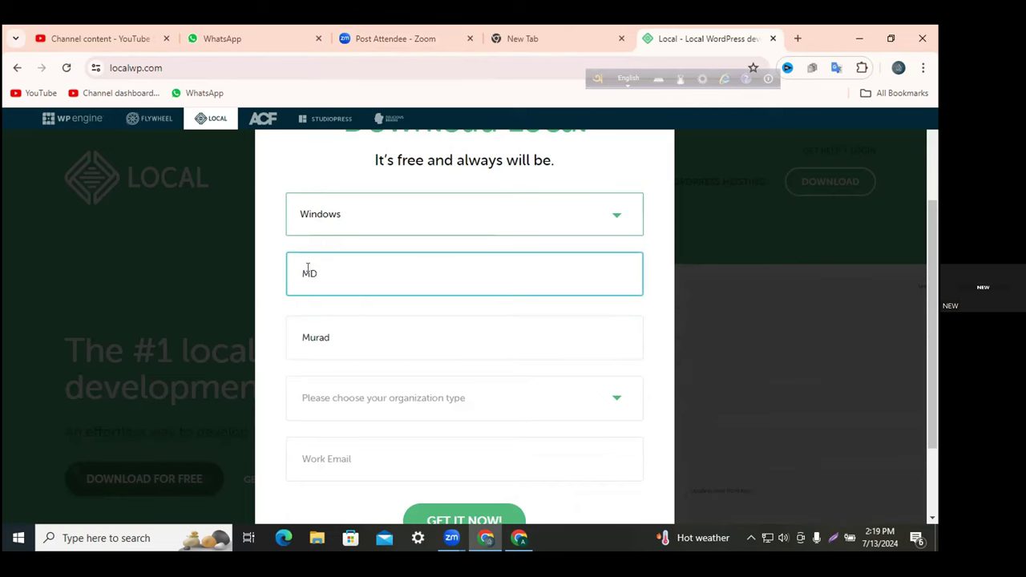
click(614, 401)
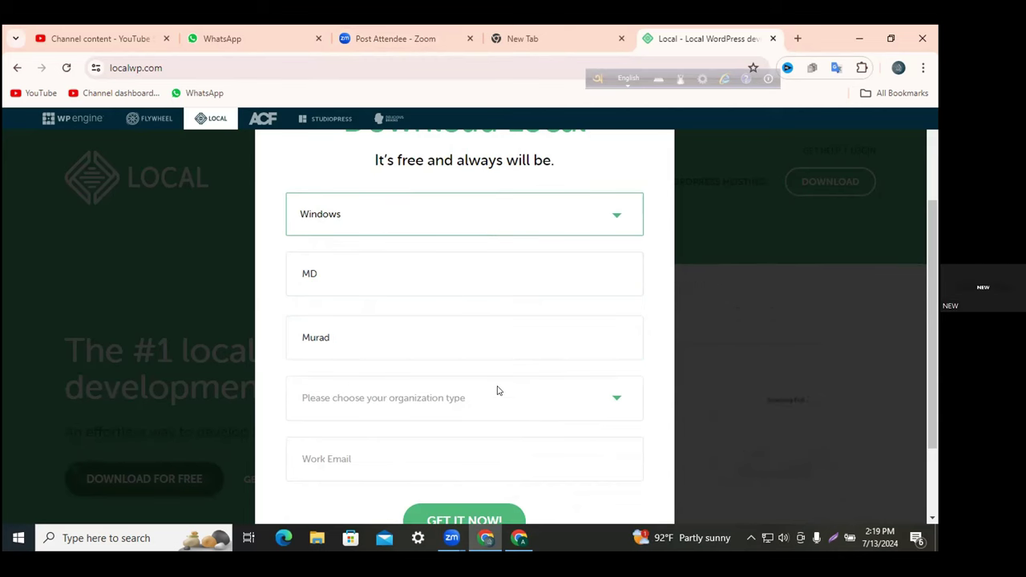
Choose Agency as organization type, focus Work Email, and open a blank new tab.
scroll(497, 390, down, 1)
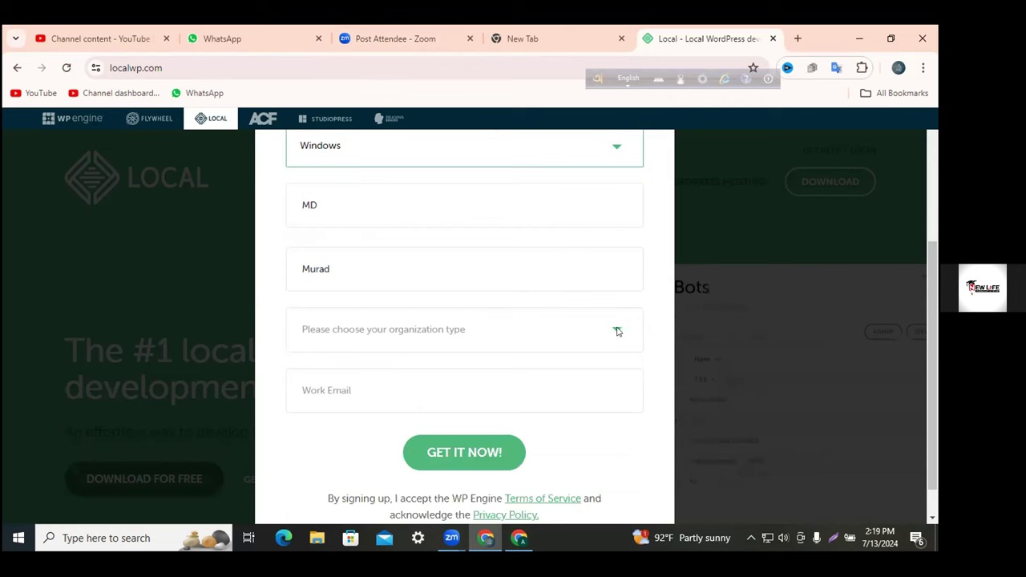
click(446, 337)
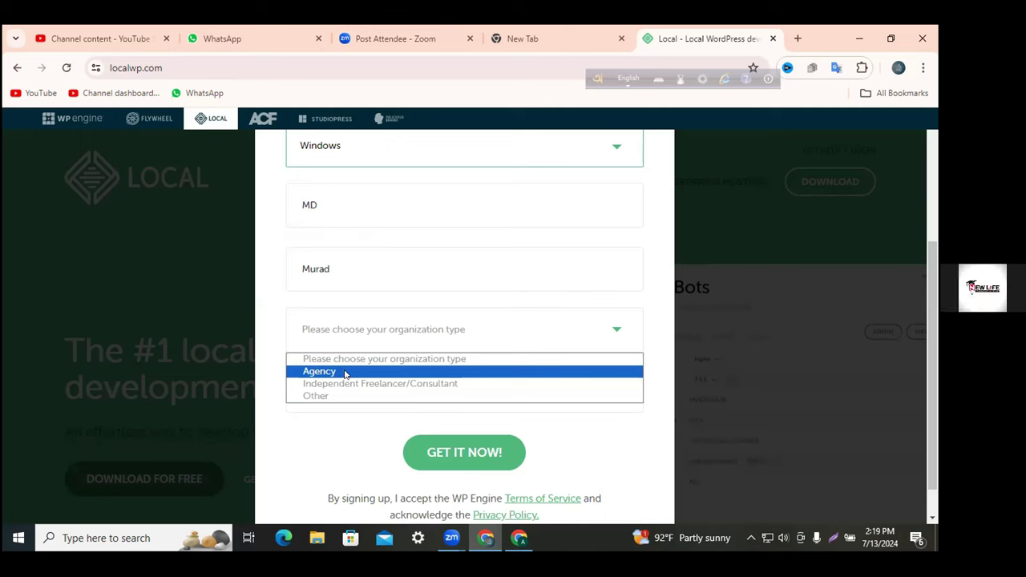
click(344, 372)
click(341, 389)
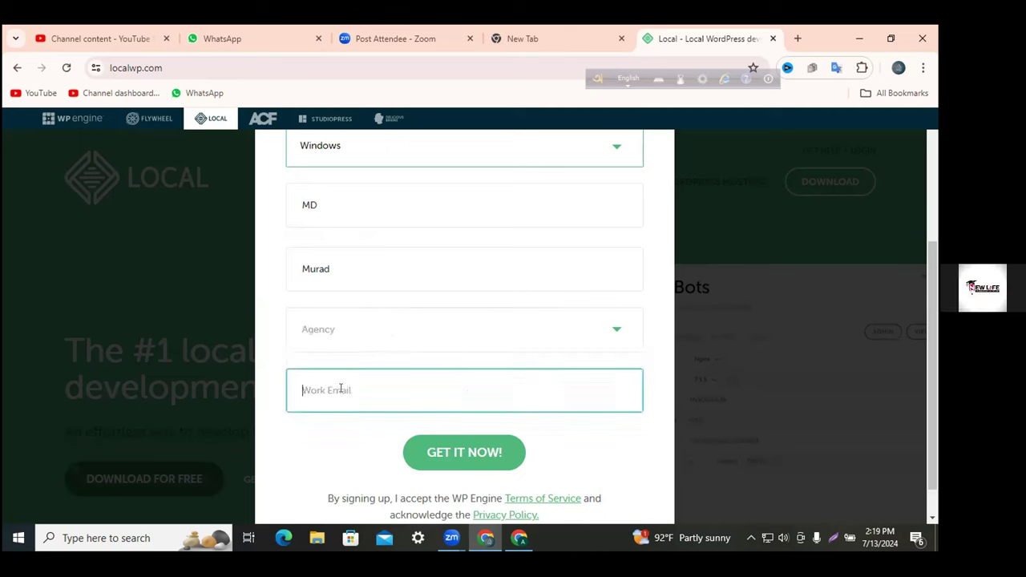
click(797, 37)
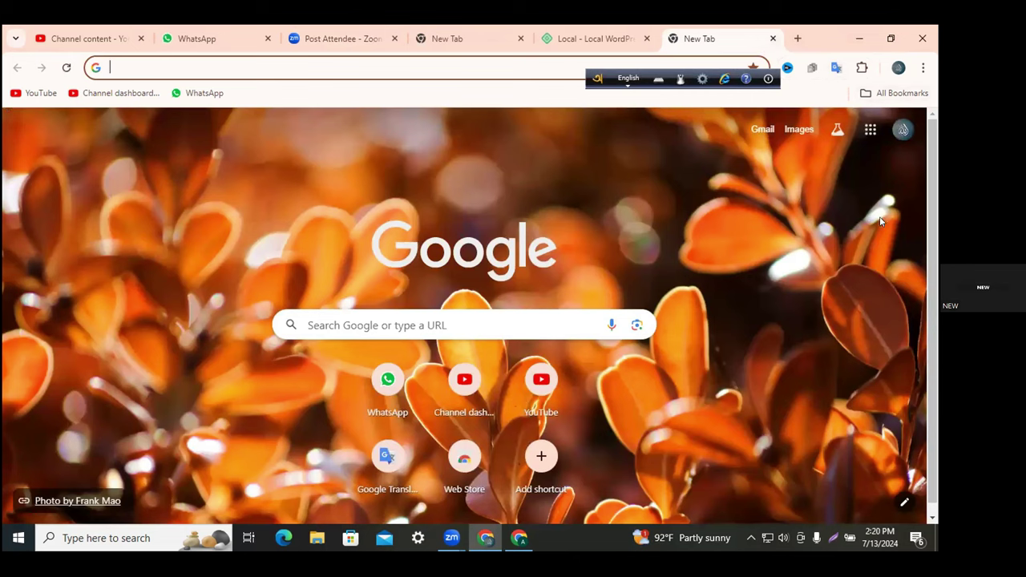
Copy the Google account's e-mail into Work Email on the Local form and submit it.
click(902, 129)
drag(714, 172, 836, 172)
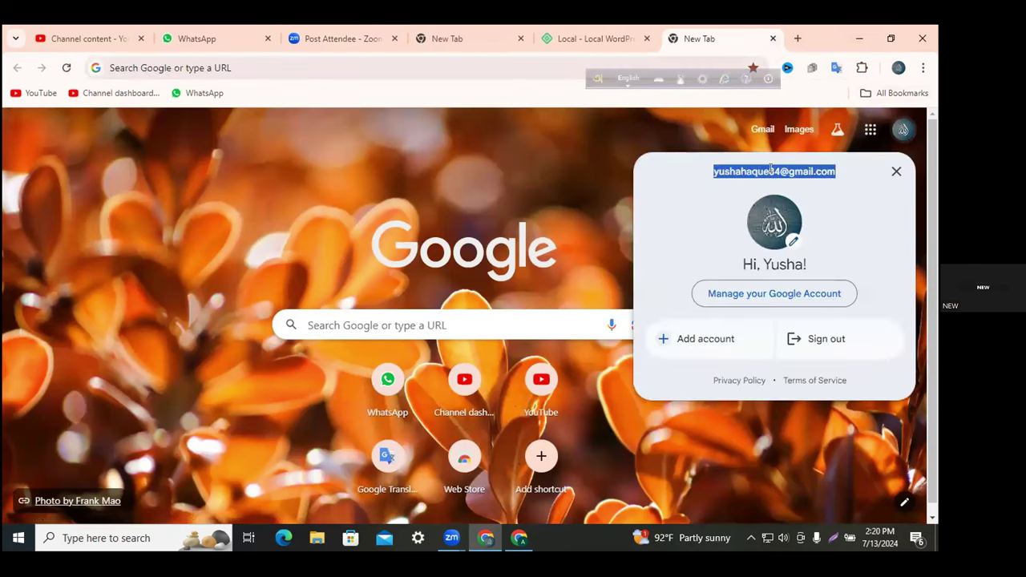
right_click(772, 172)
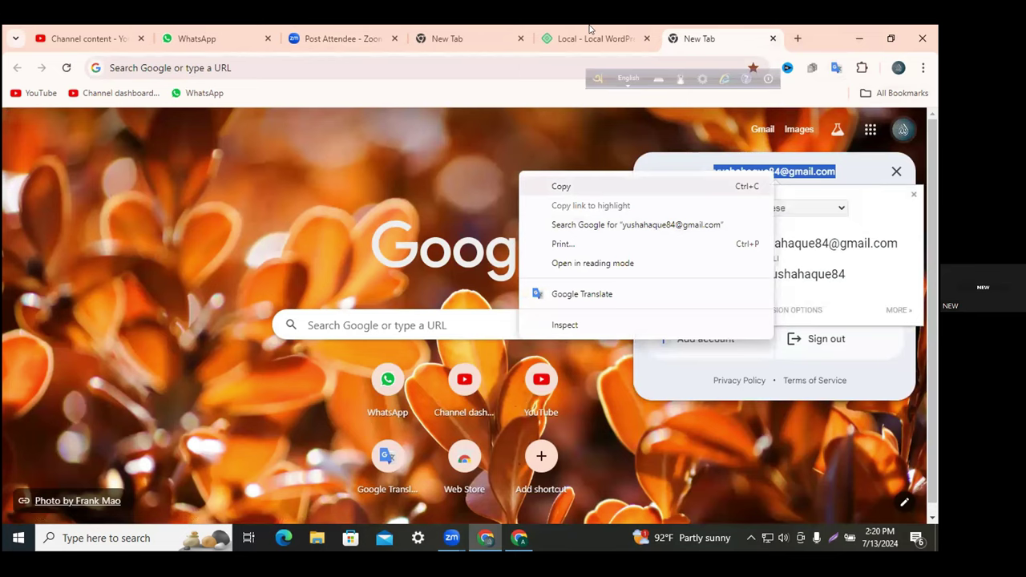
click(592, 32)
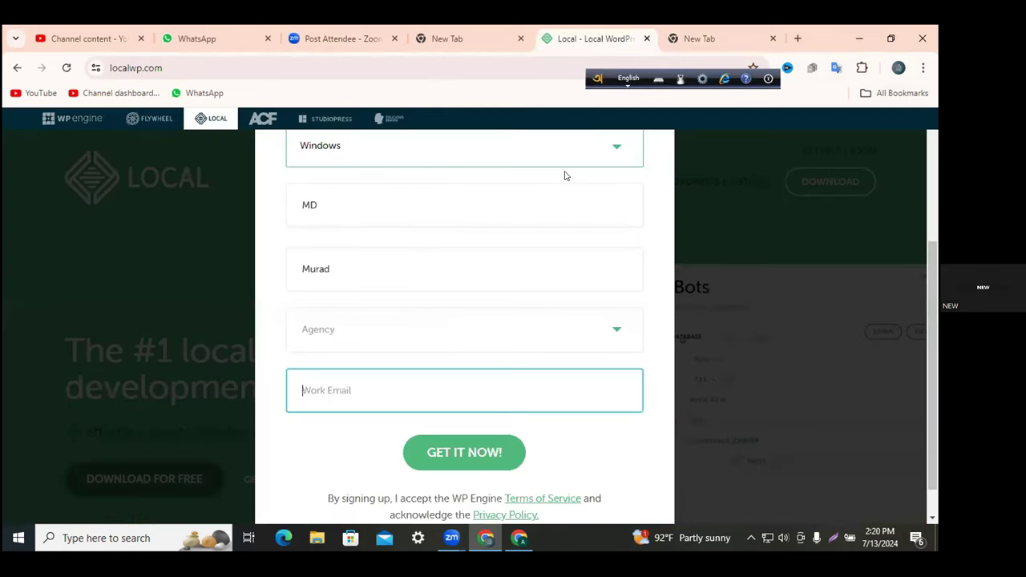
right_click(406, 394)
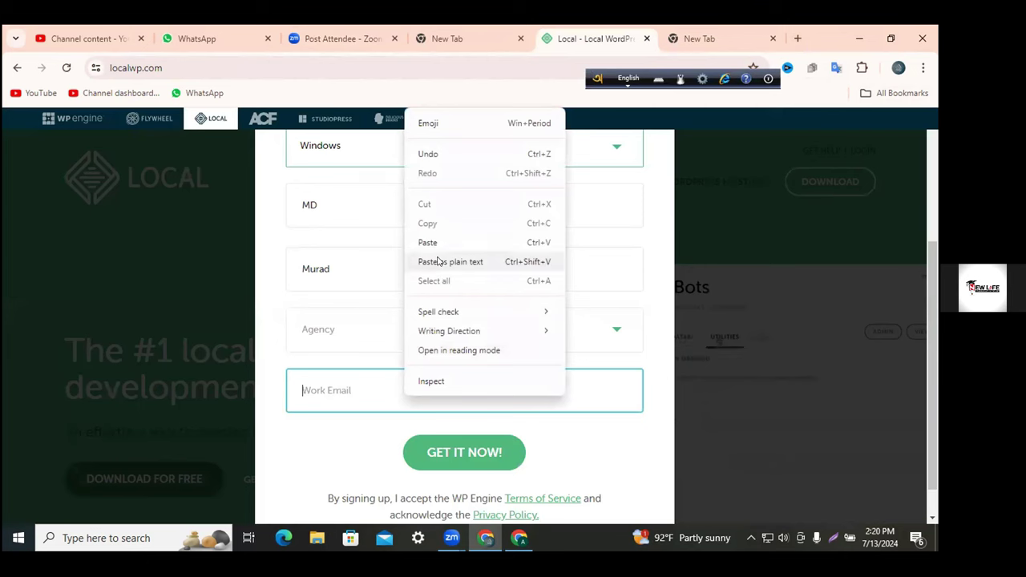
click(439, 243)
click(609, 451)
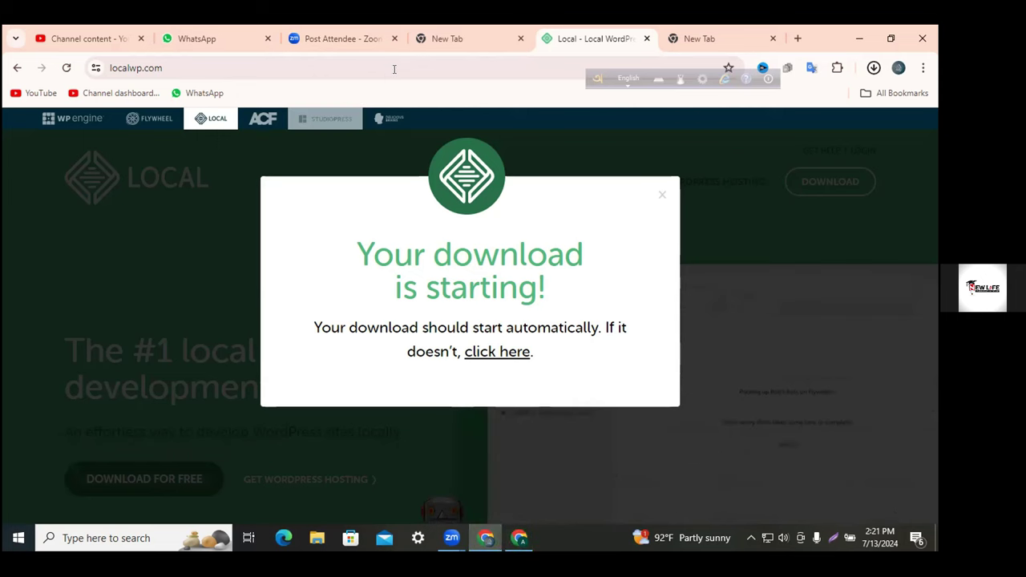
Close the Local tab and an extra new tab, then minimize Chrome to the desktop.
click(646, 38)
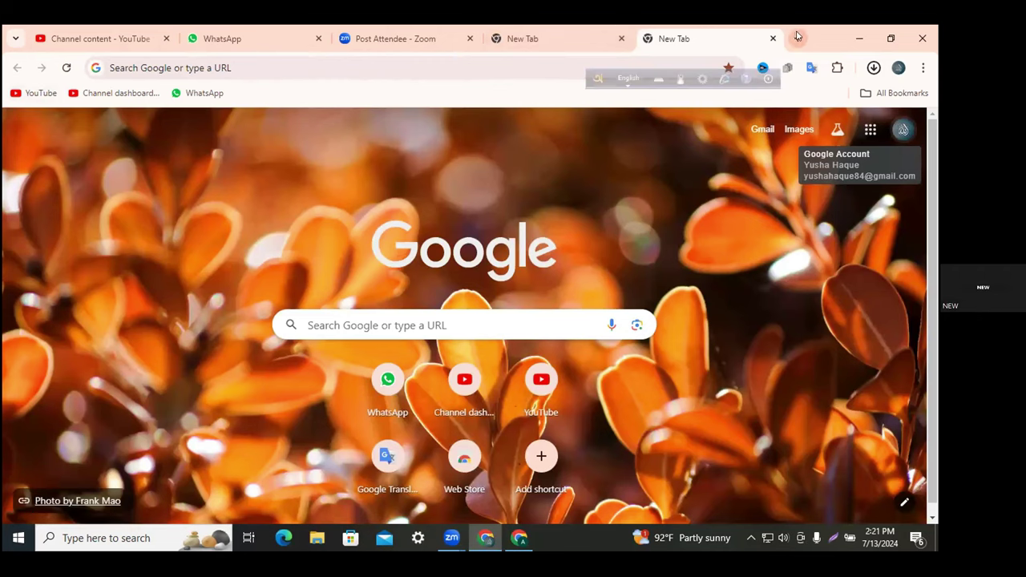
click(797, 37)
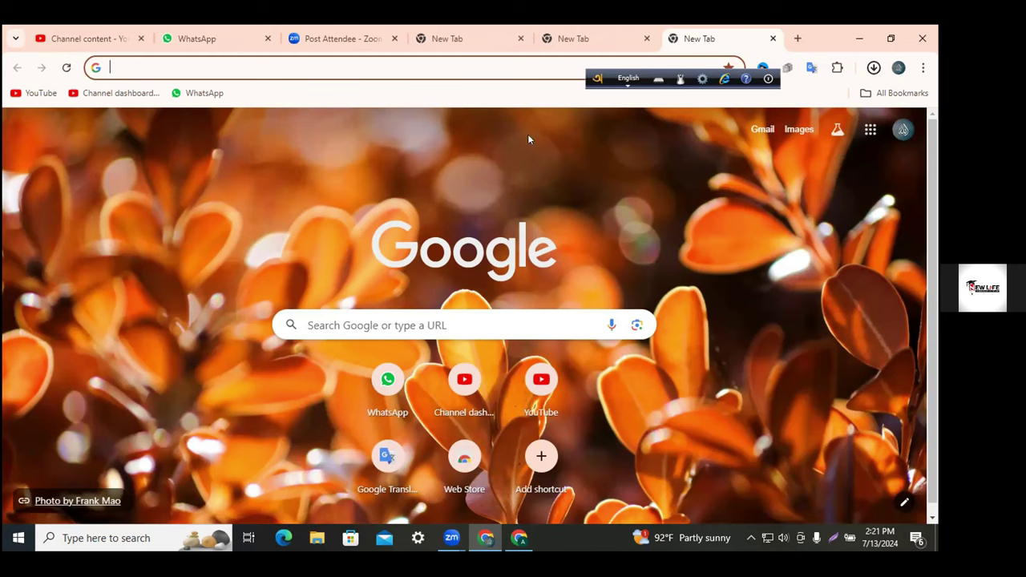
click(773, 38)
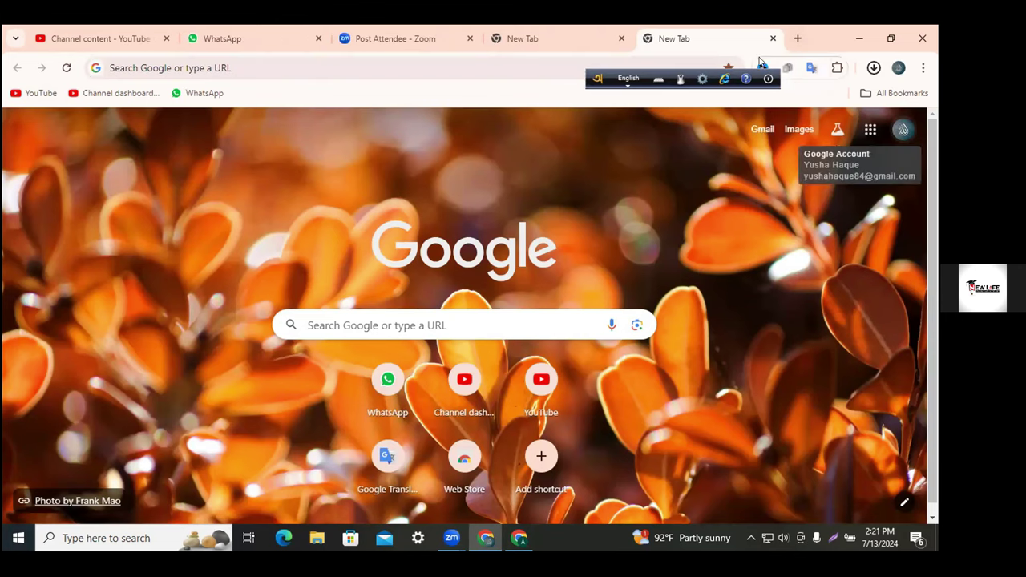
click(859, 37)
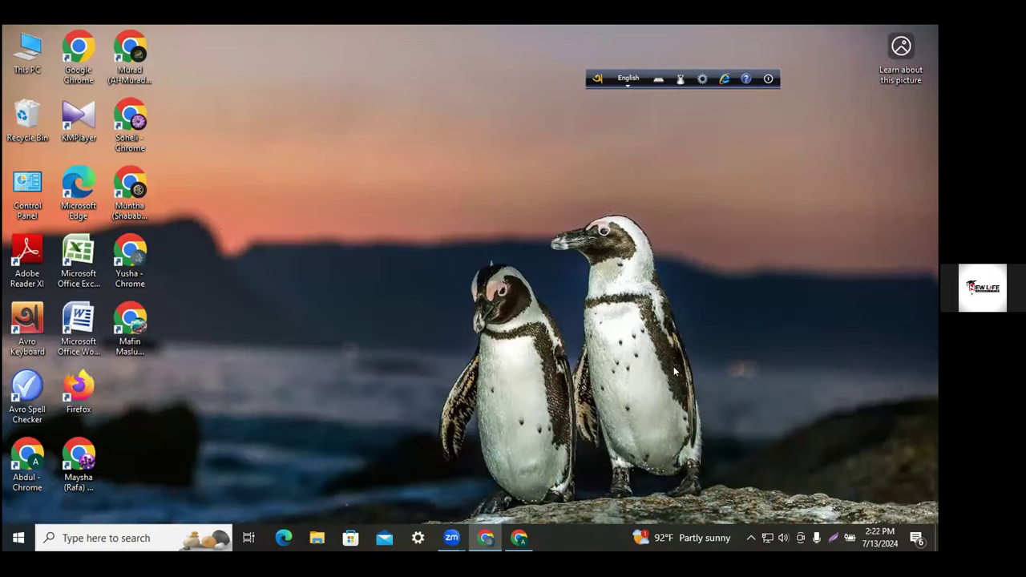
Browse through This PC to Downloads and run the local-9.0.5-windows installer.
double_click(31, 56)
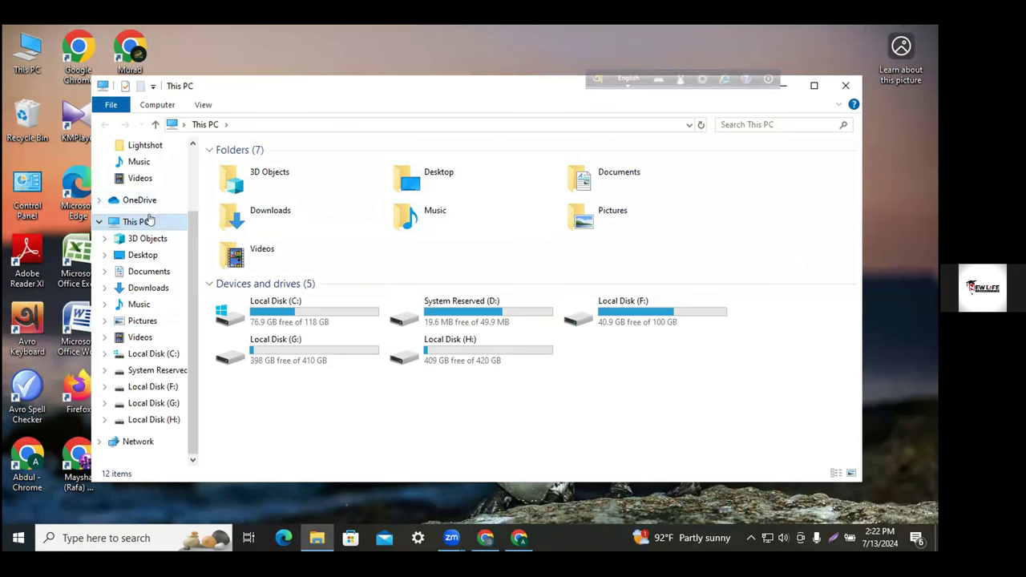
scroll(136, 207, up, 1)
scroll(146, 161, up, 1)
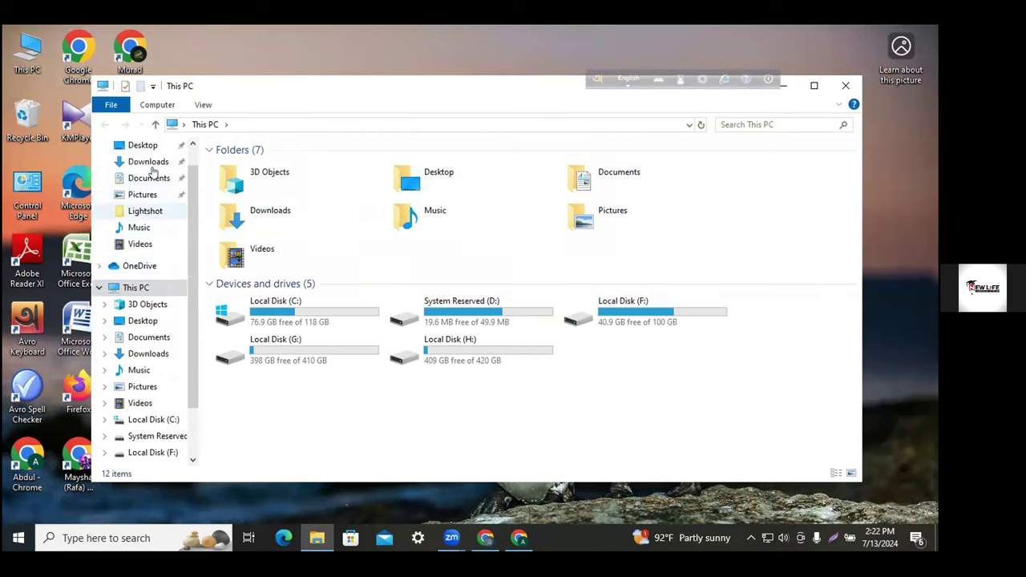
click(147, 163)
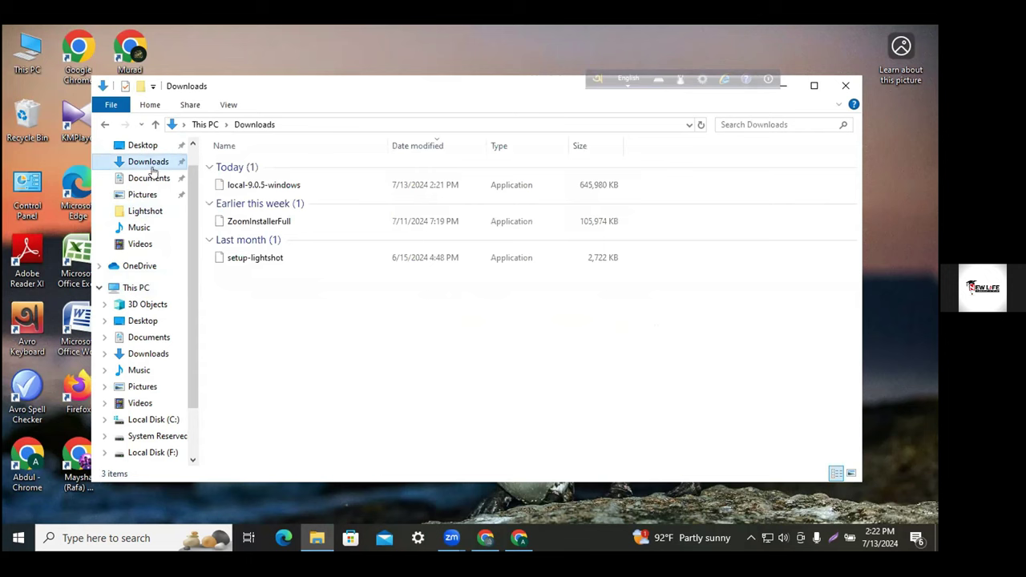
click(281, 187)
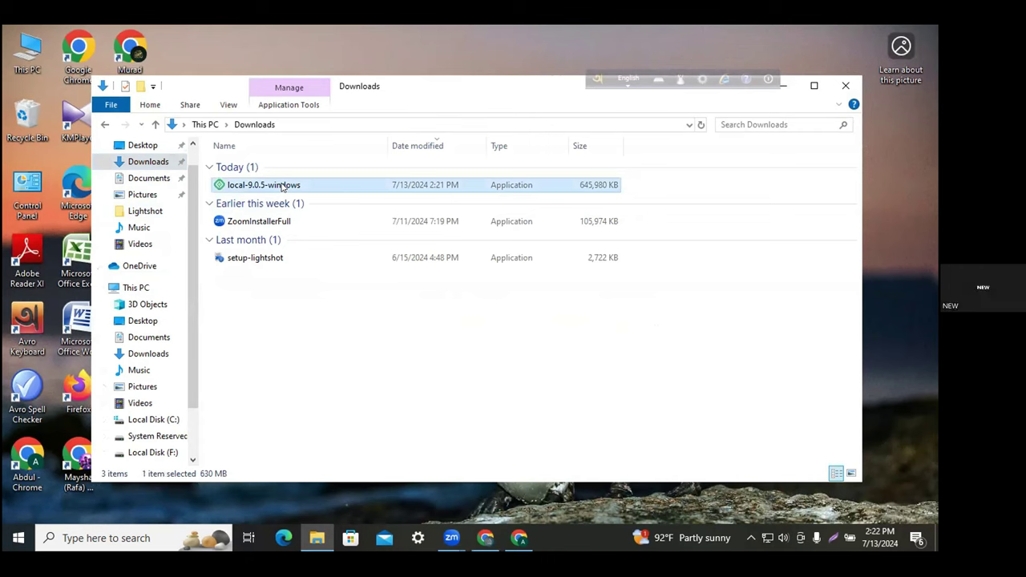
double_click(281, 187)
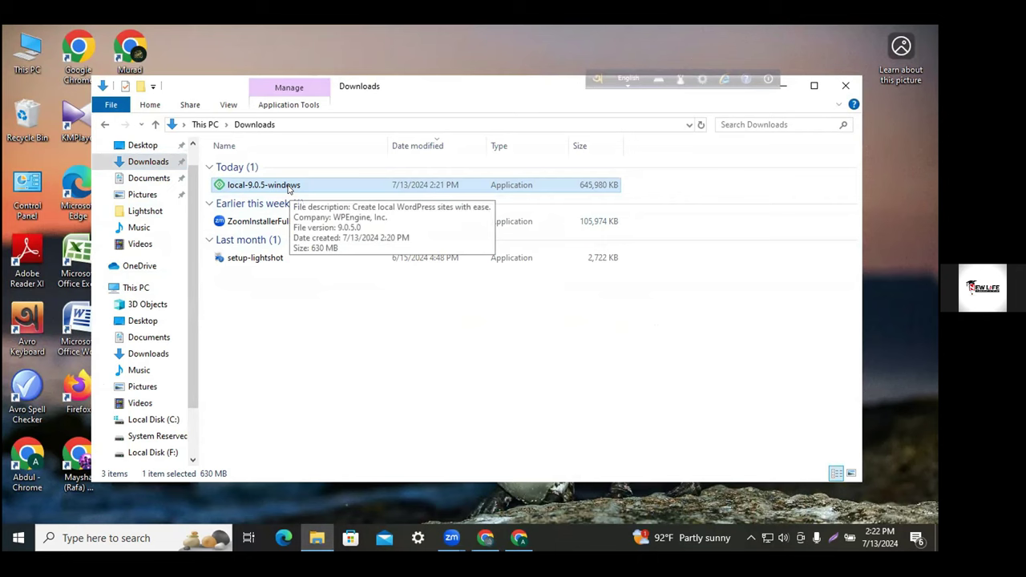
click(783, 86)
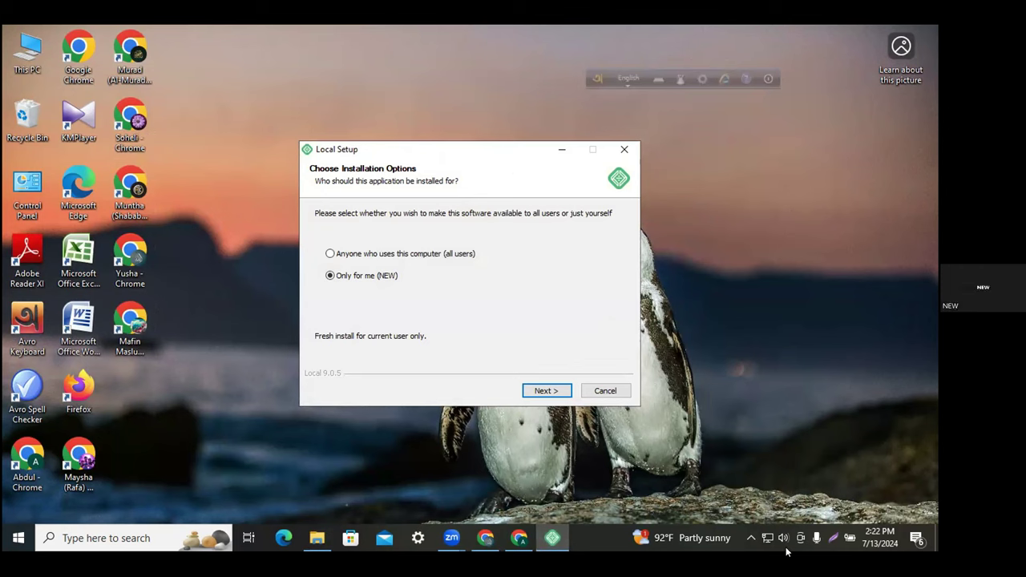
Install Local 9.0.5 for the current user only, into the default folder, and launch it.
click(545, 391)
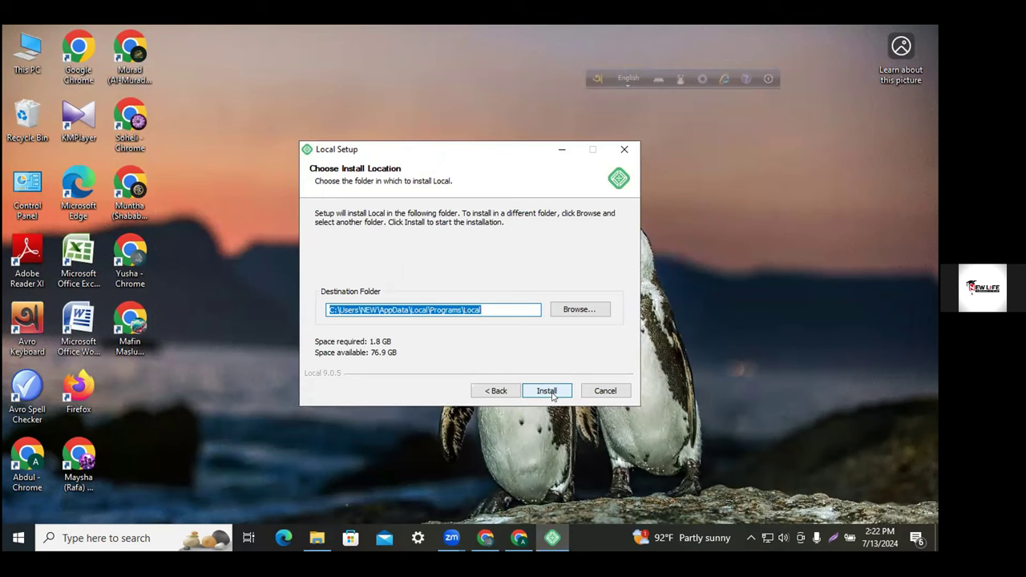
click(546, 392)
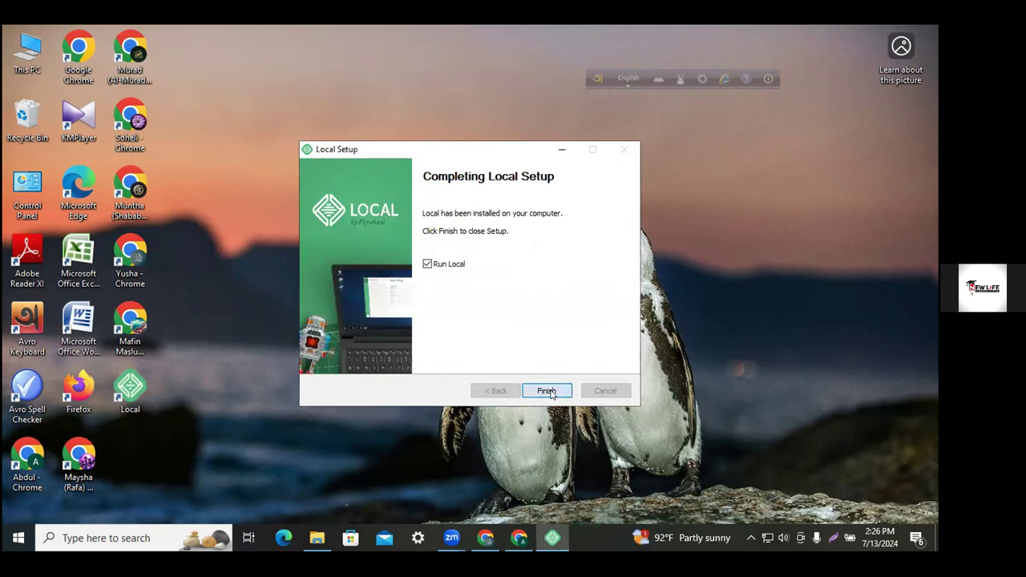
key(Return)
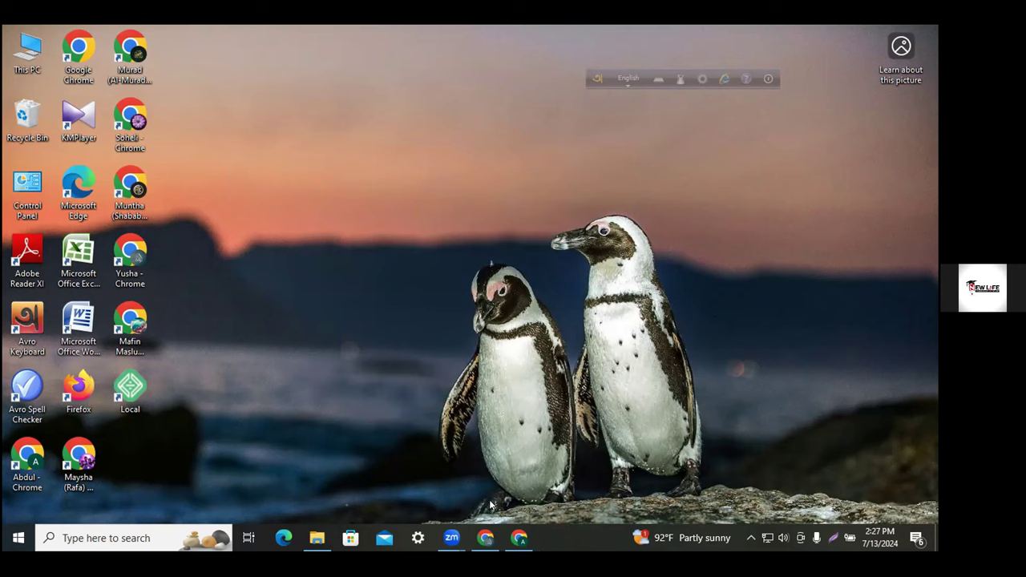
Tick agreement to Local's updated Terms of Service and accept them.
click(489, 536)
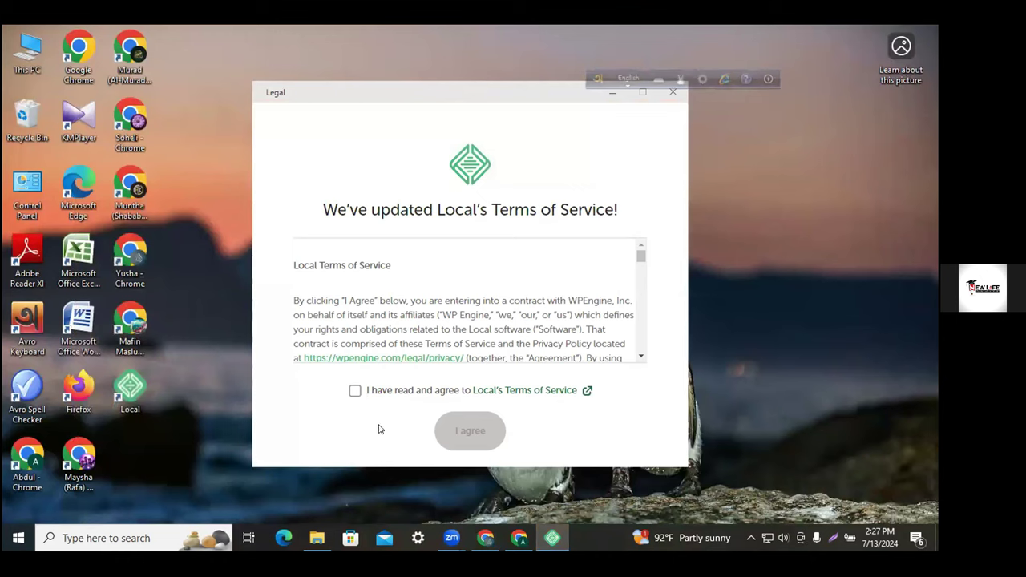
click(355, 392)
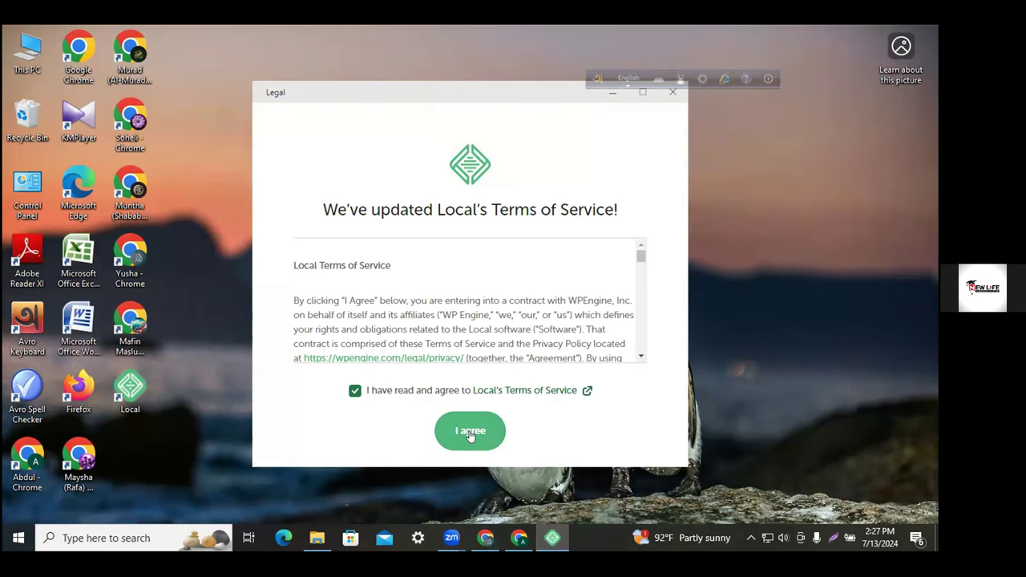
click(469, 433)
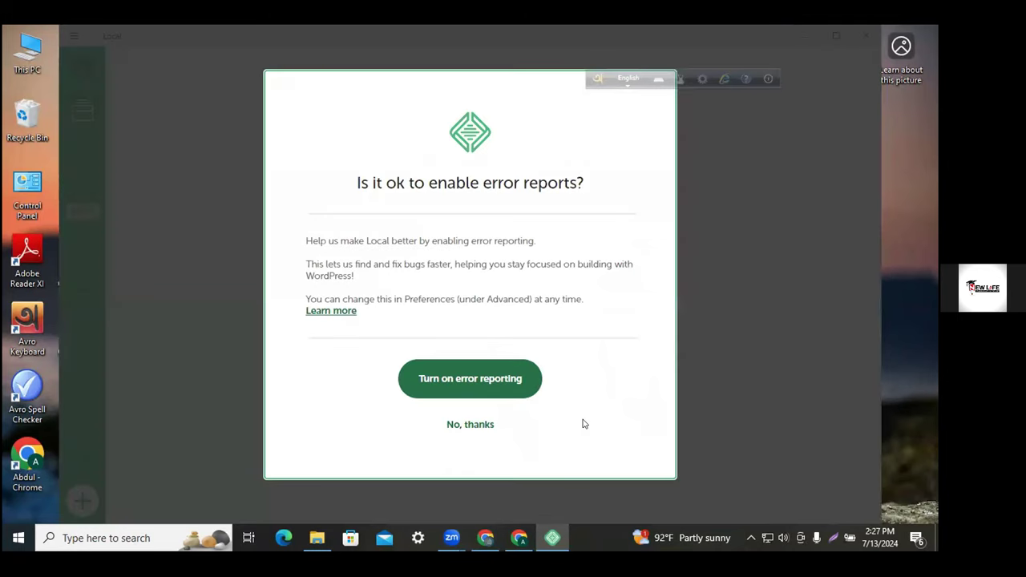
Close the free-account sign-up page and decline both error reporting and usage reporting.
key(Escape)
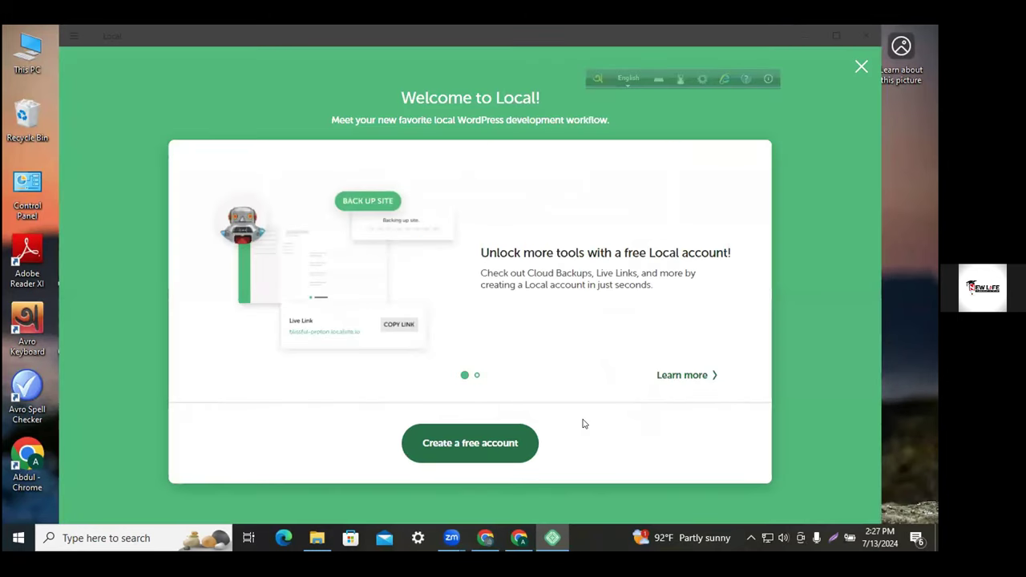
click(473, 442)
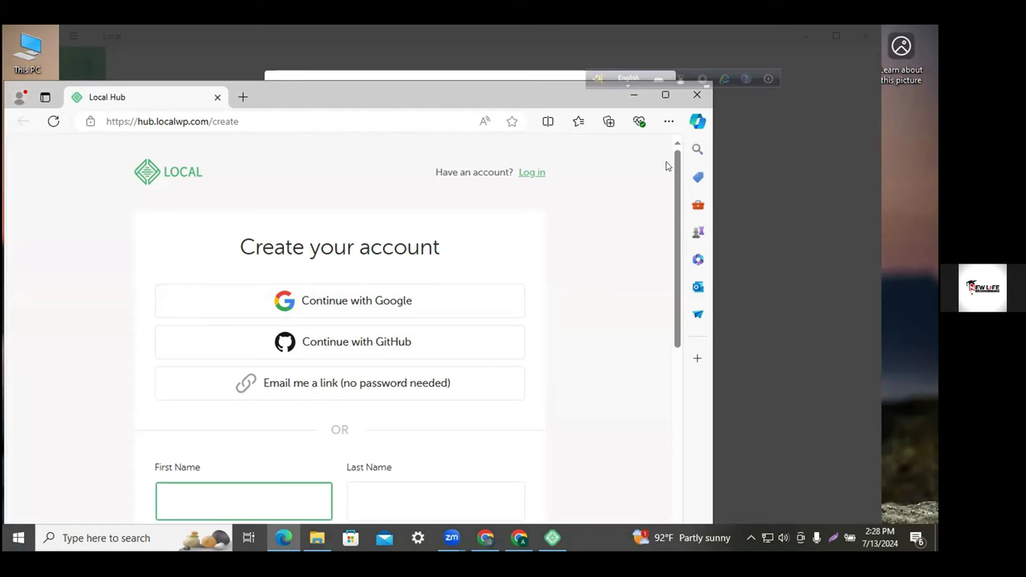
click(696, 96)
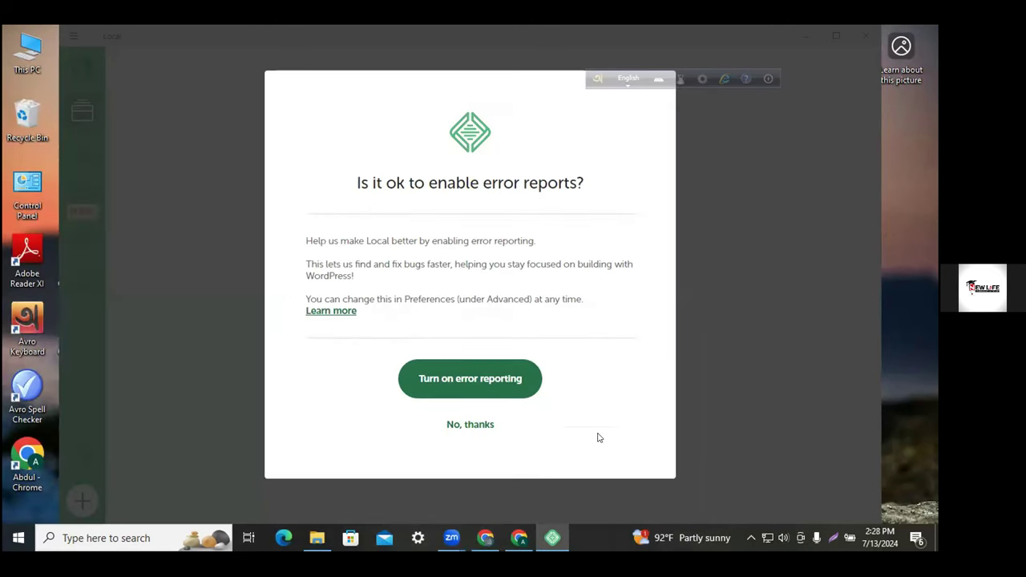
click(457, 425)
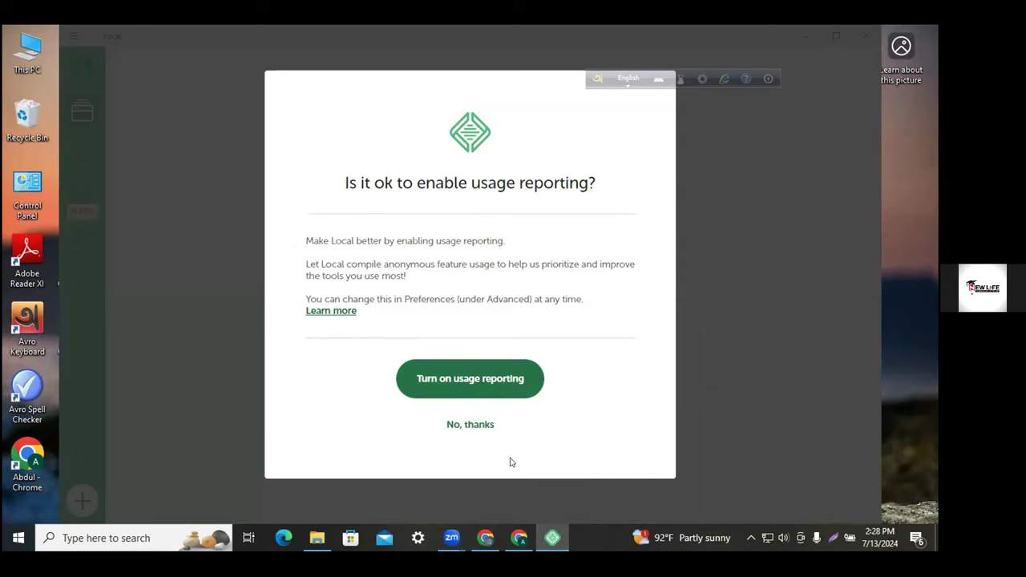
click(469, 425)
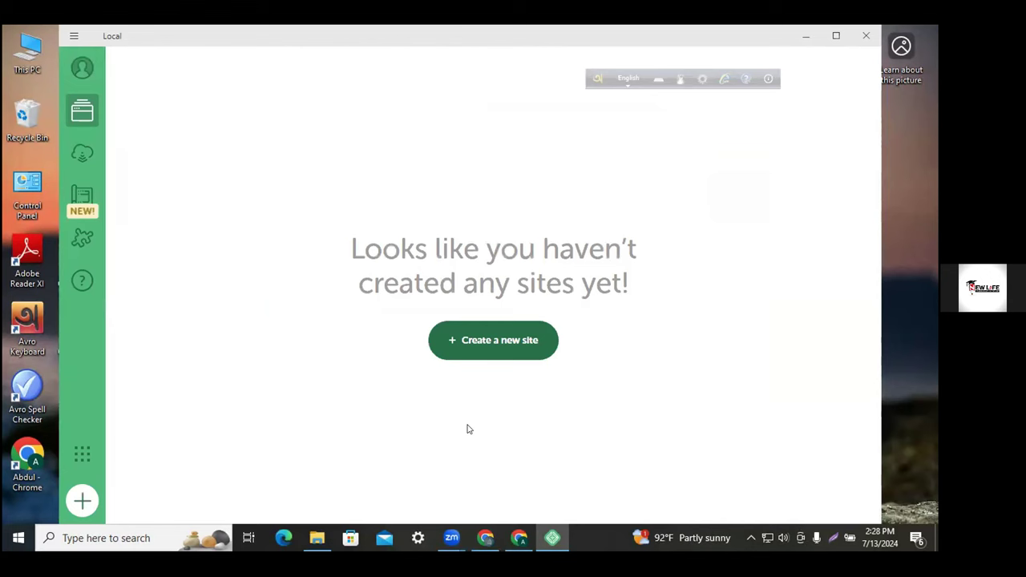
Start a brand-new WordPress site and enter its site name, fixing the typos, then continue.
click(493, 343)
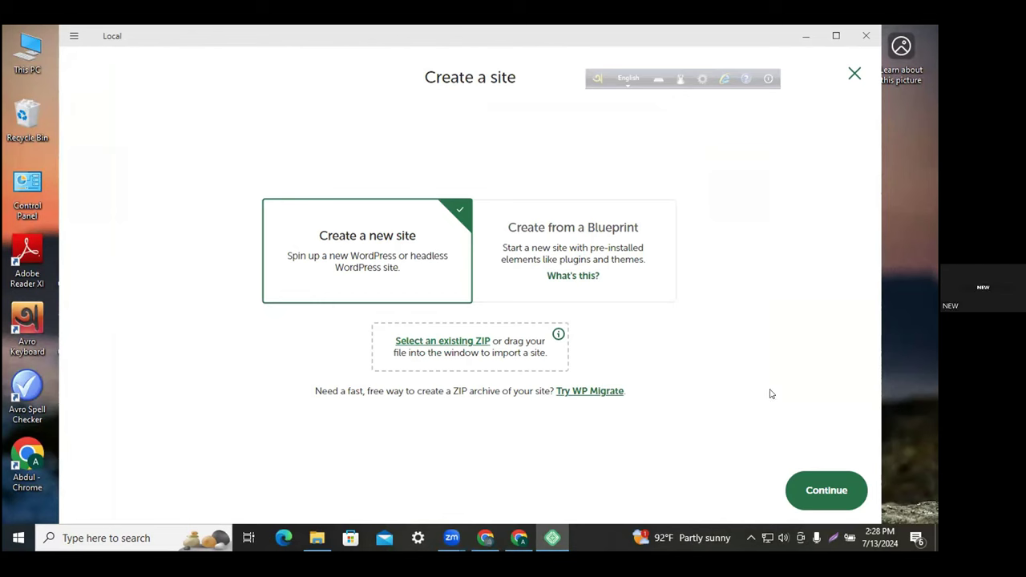
click(828, 496)
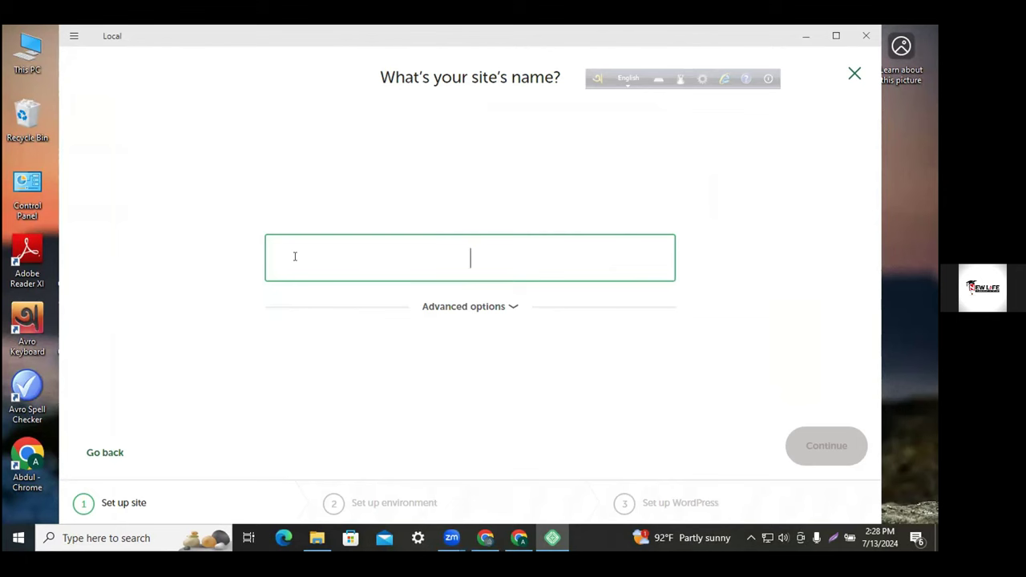
text(s)
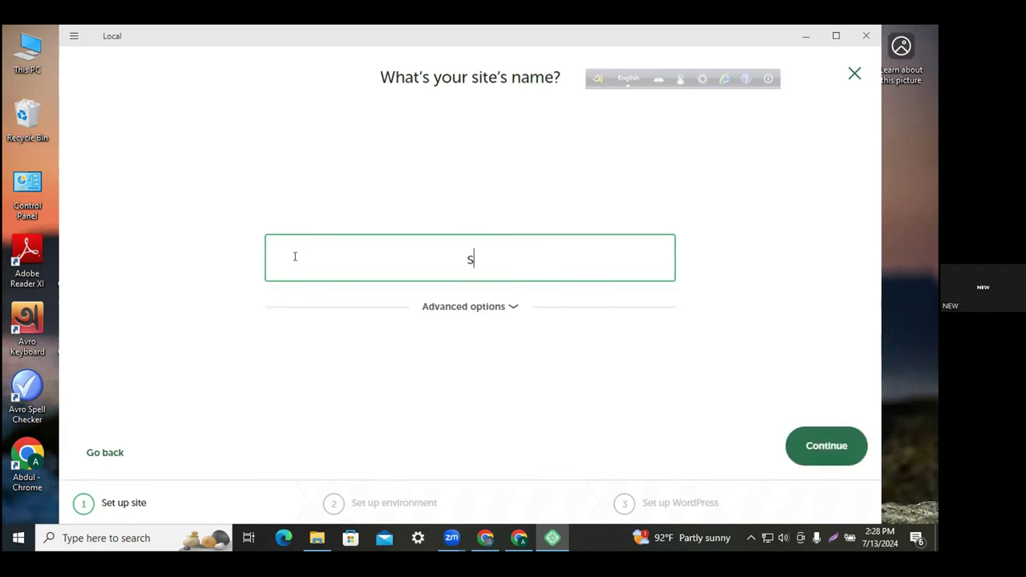
text(HA)
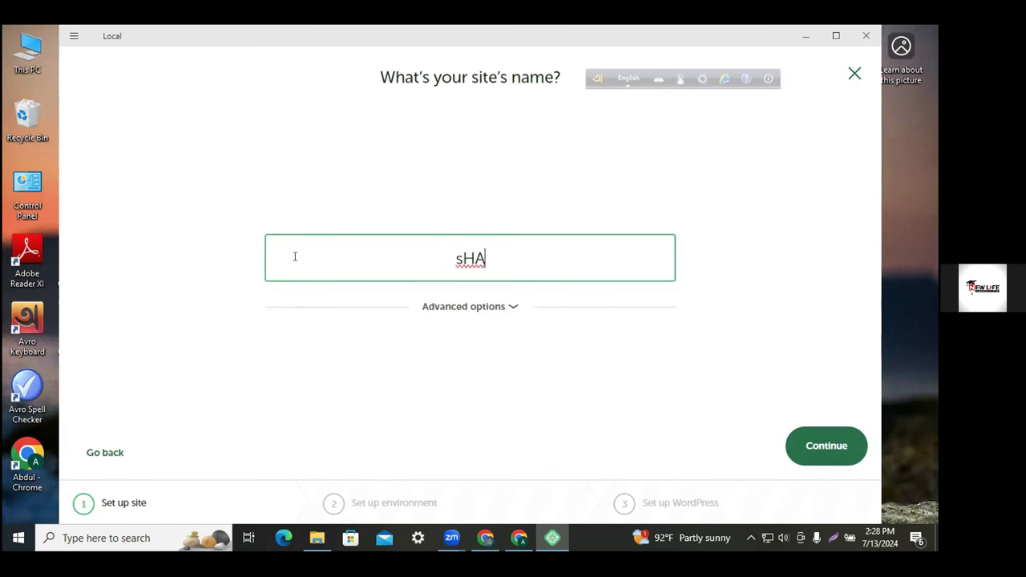
double_click(441, 260)
key(BackSpace)
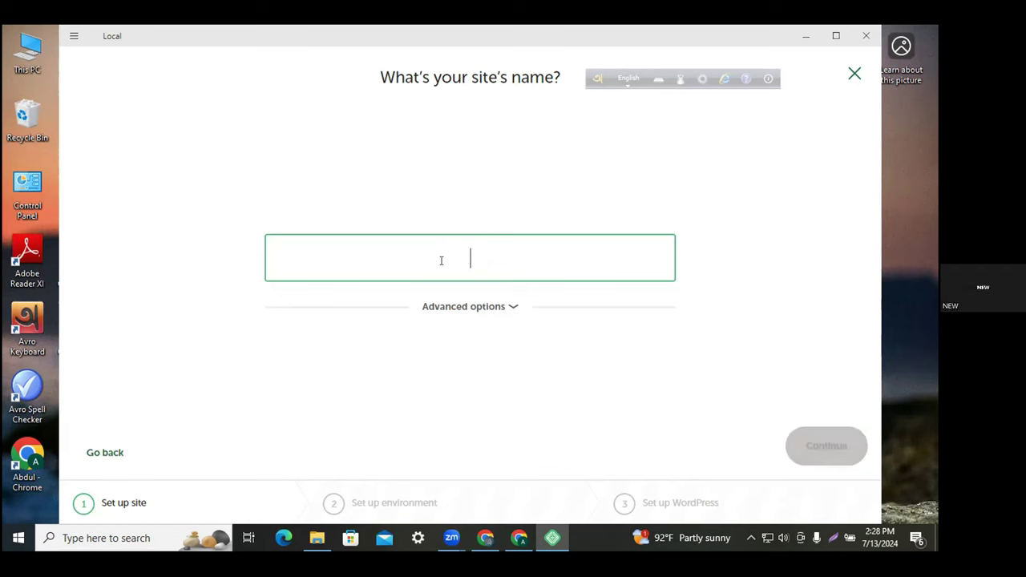
text(Sha)
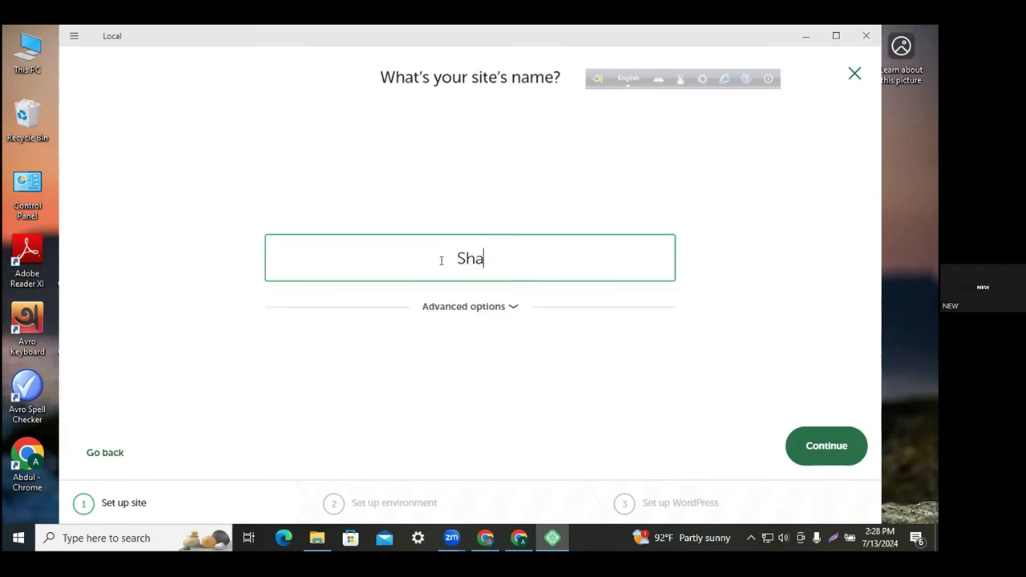
text(bb)
key(BackSpace)
text(ab)
click(830, 448)
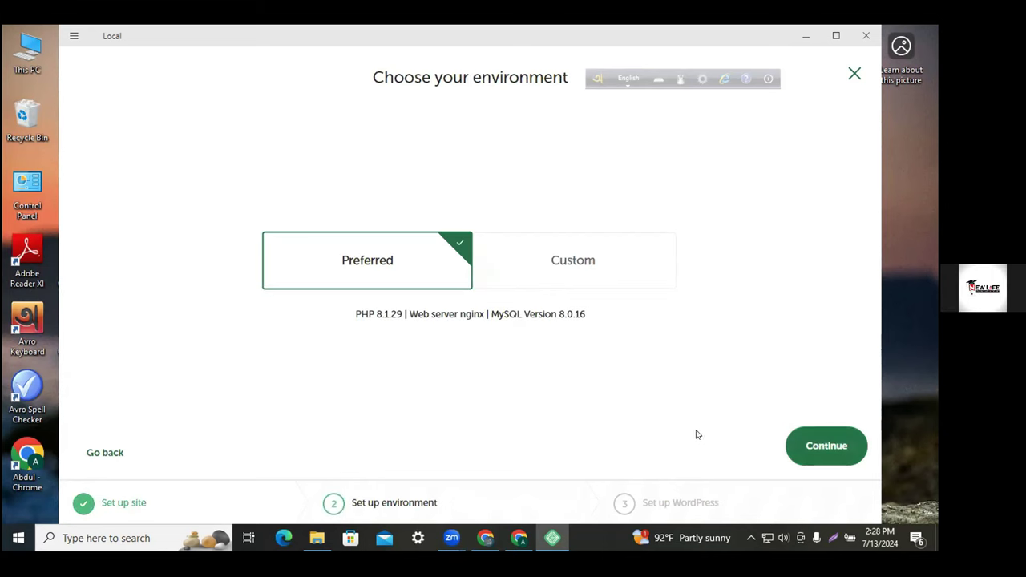
Keep the Preferred environment and enter the WordPress admin username.
click(823, 446)
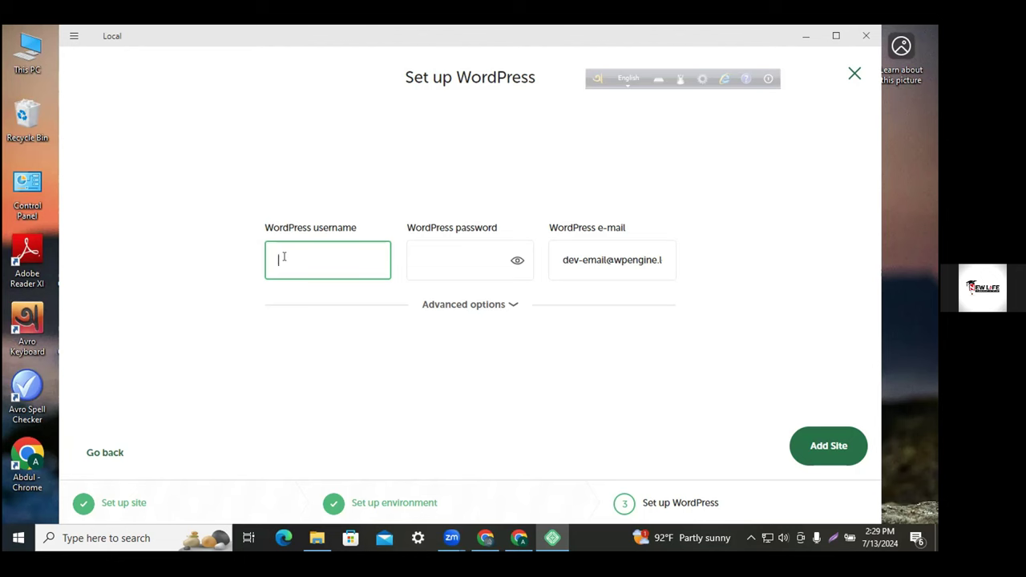
Try copying the username and pasting it into the WordPress password field.
drag(339, 256, 270, 250)
right_click(299, 261)
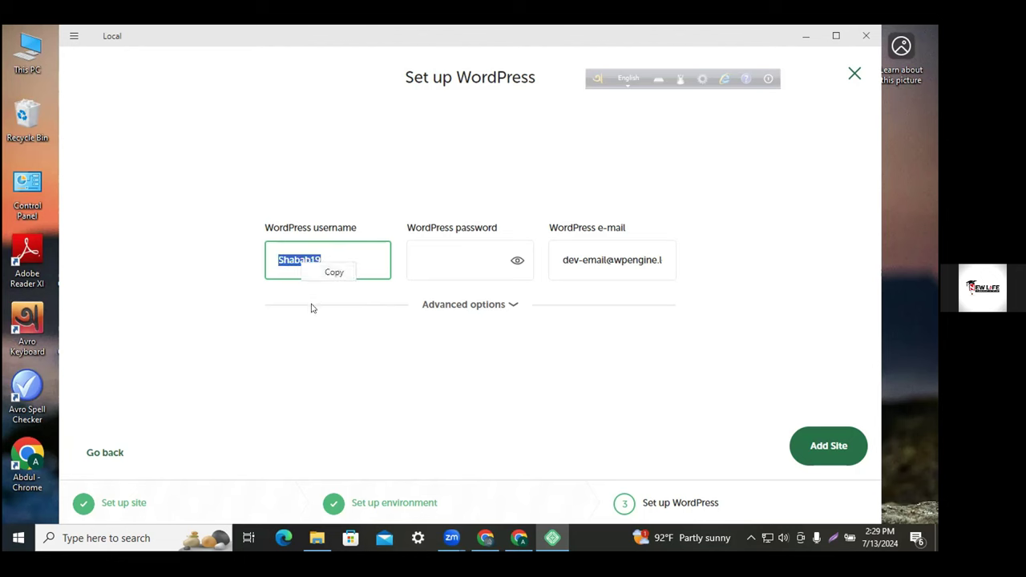
click(335, 273)
click(446, 260)
right_click(447, 260)
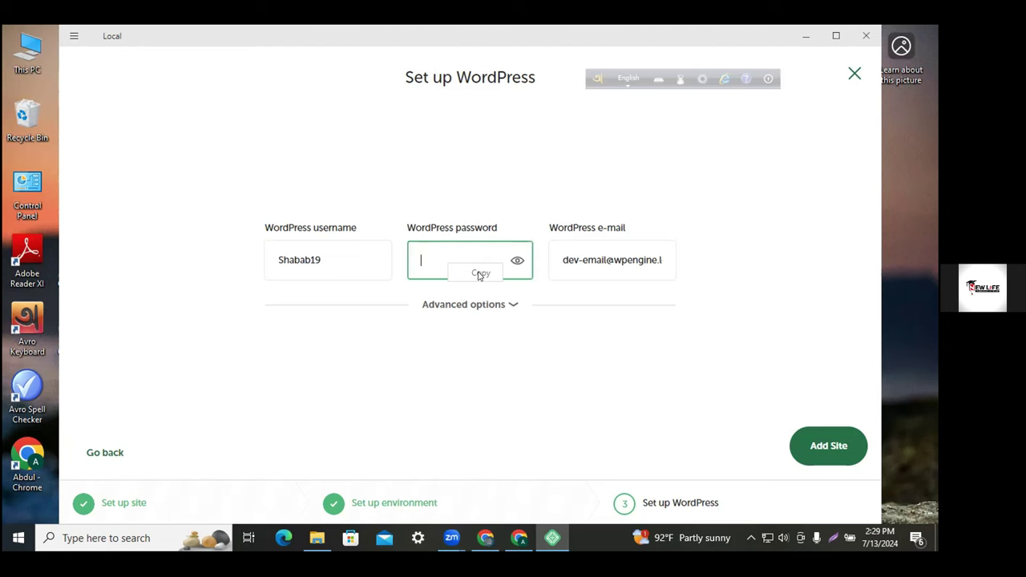
click(427, 253)
right_click(434, 257)
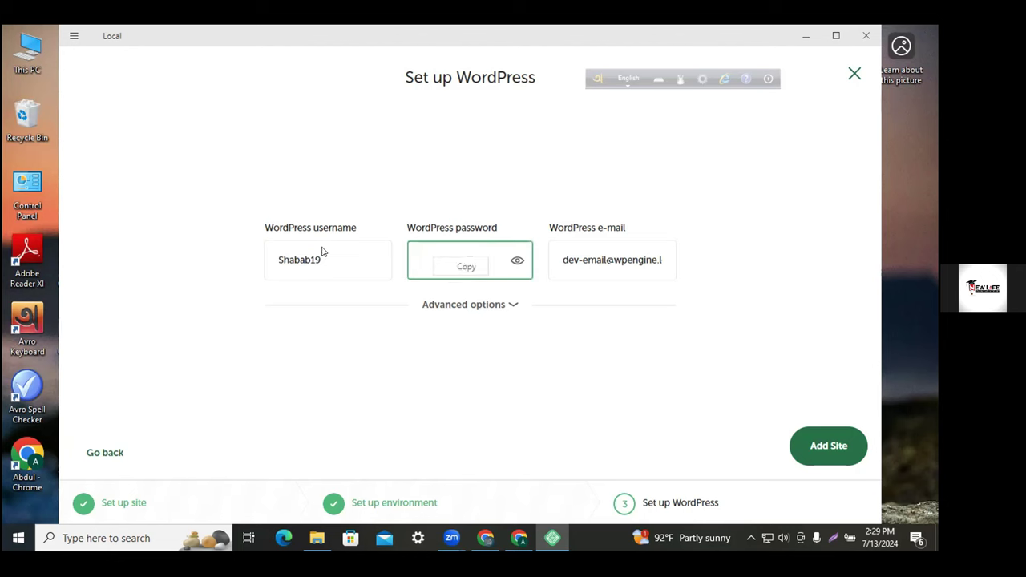
click(277, 246)
double_click(277, 246)
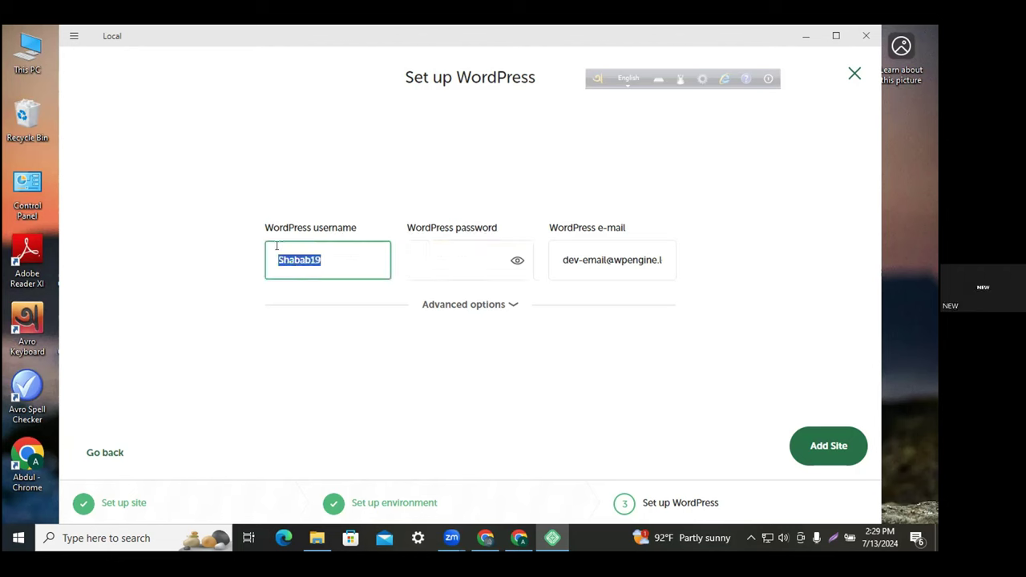
right_click(285, 251)
click(319, 271)
click(415, 261)
right_click(418, 264)
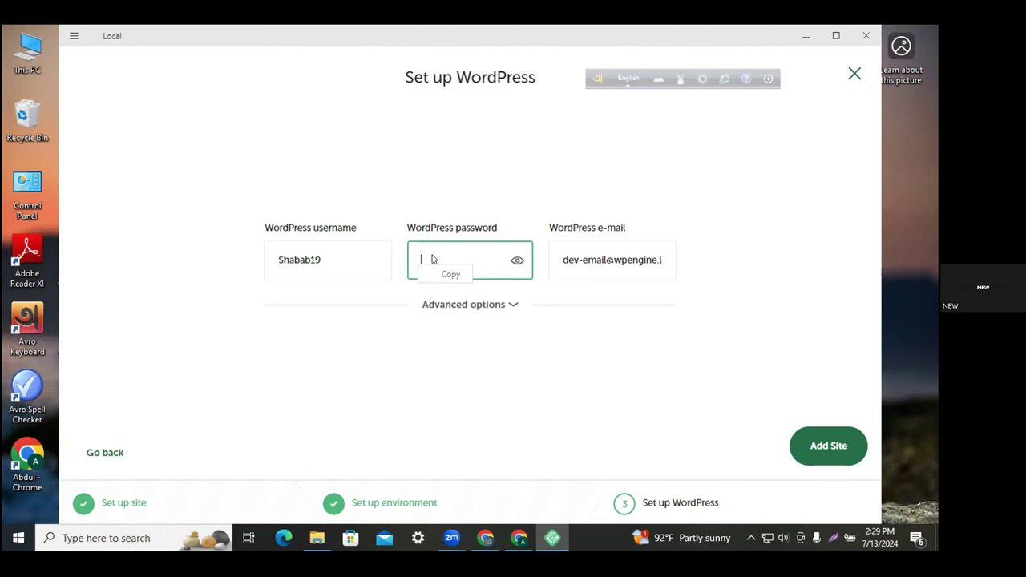
click(558, 343)
click(431, 263)
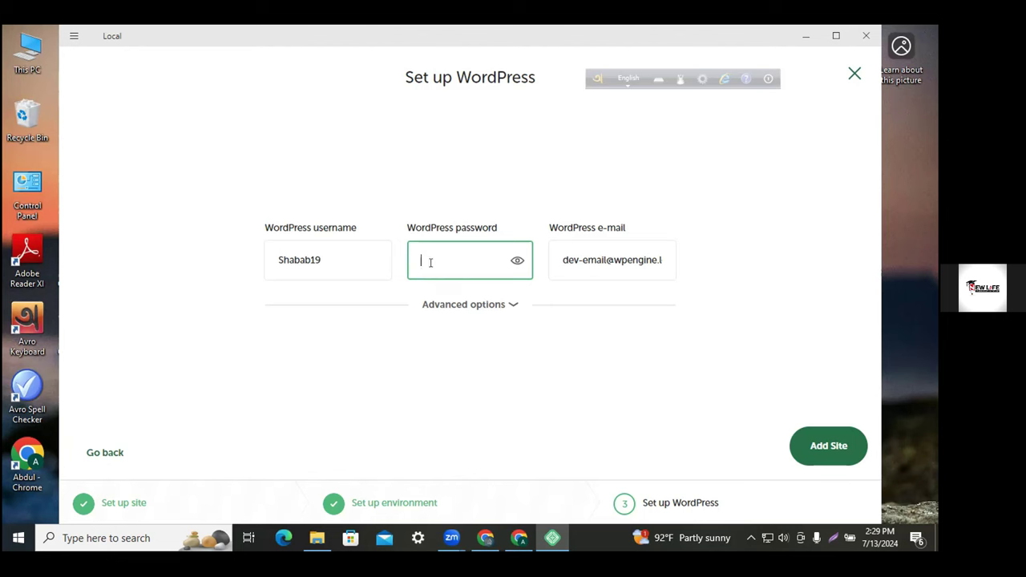
Type the WordPress password, show it in plain text, and submit Add Site.
click(517, 260)
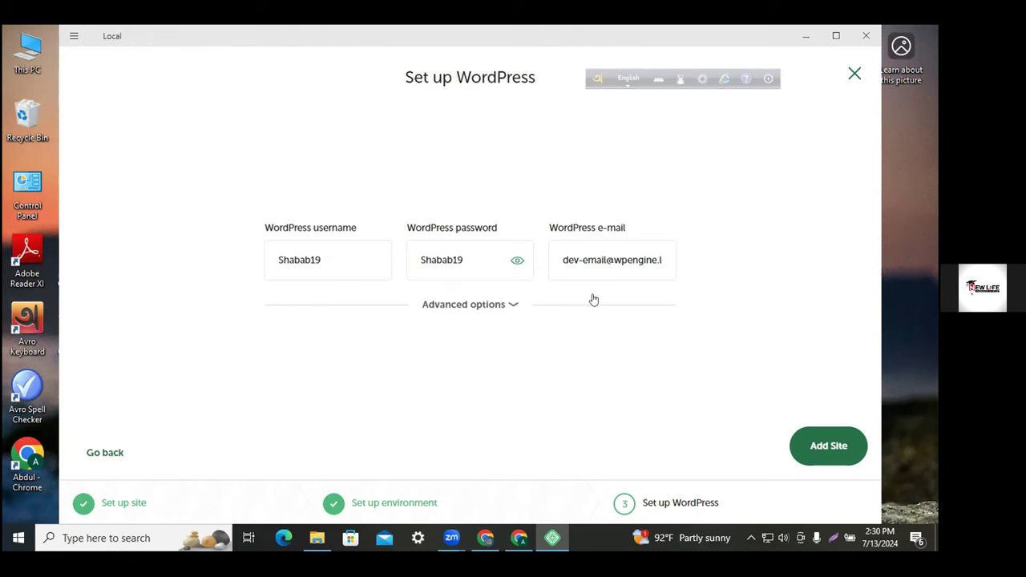
click(836, 448)
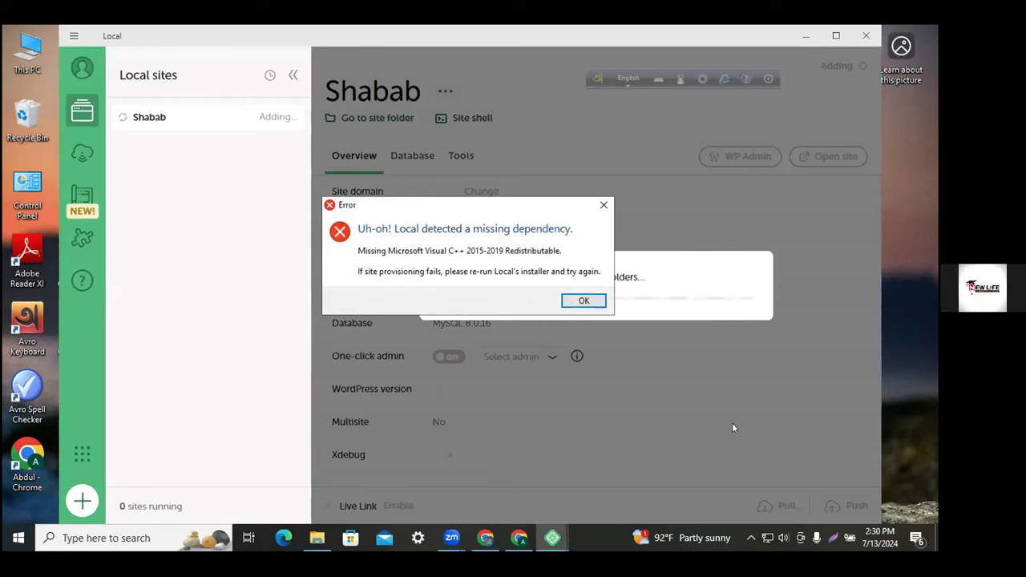
Dismiss the missing Visual C++ Redistributable error and allow Local through the firewall.
click(585, 302)
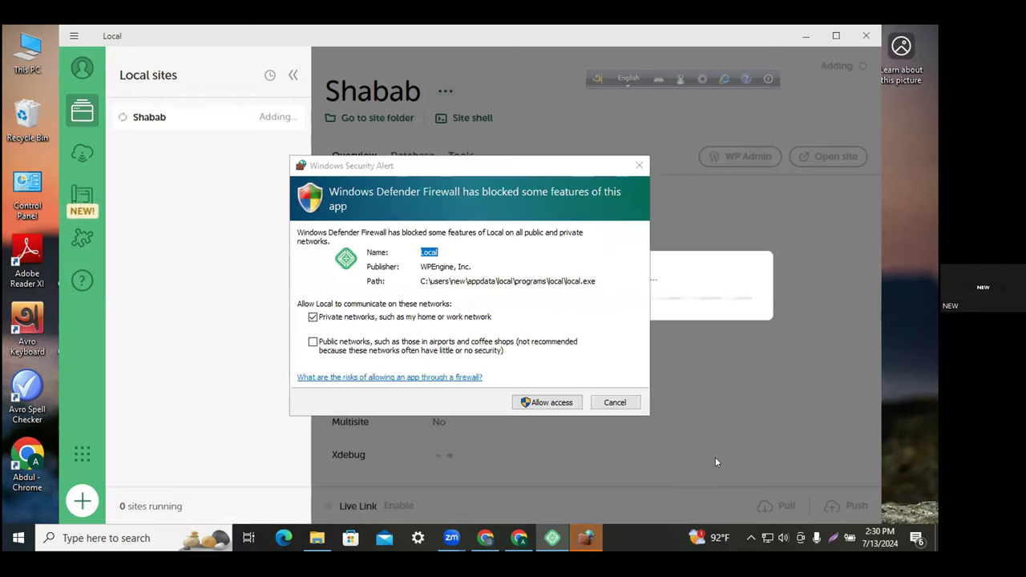
click(564, 408)
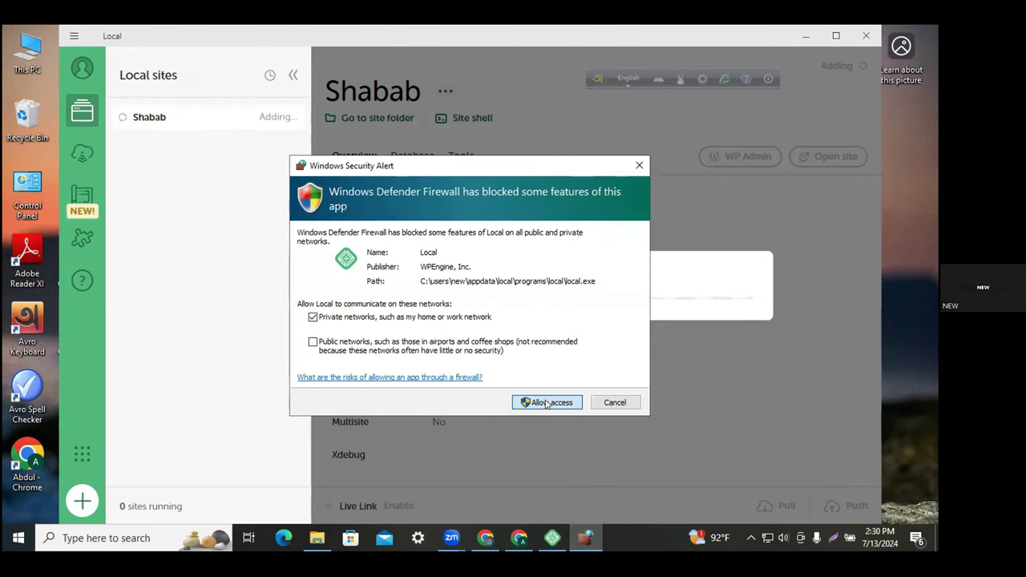
click(546, 402)
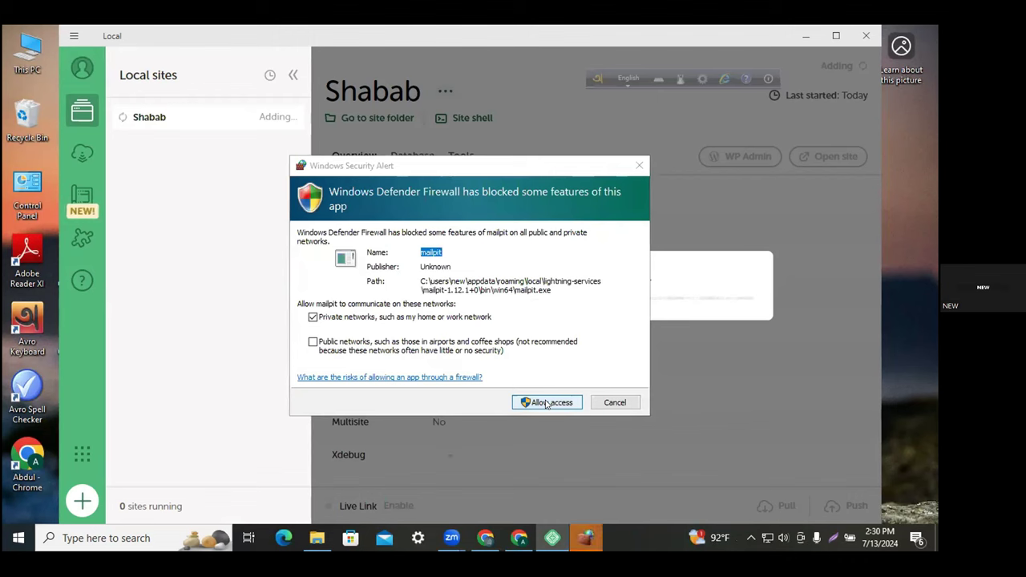
Allow mailpit and nginx through the firewall, with public networks also ticked for nginx.
click(543, 400)
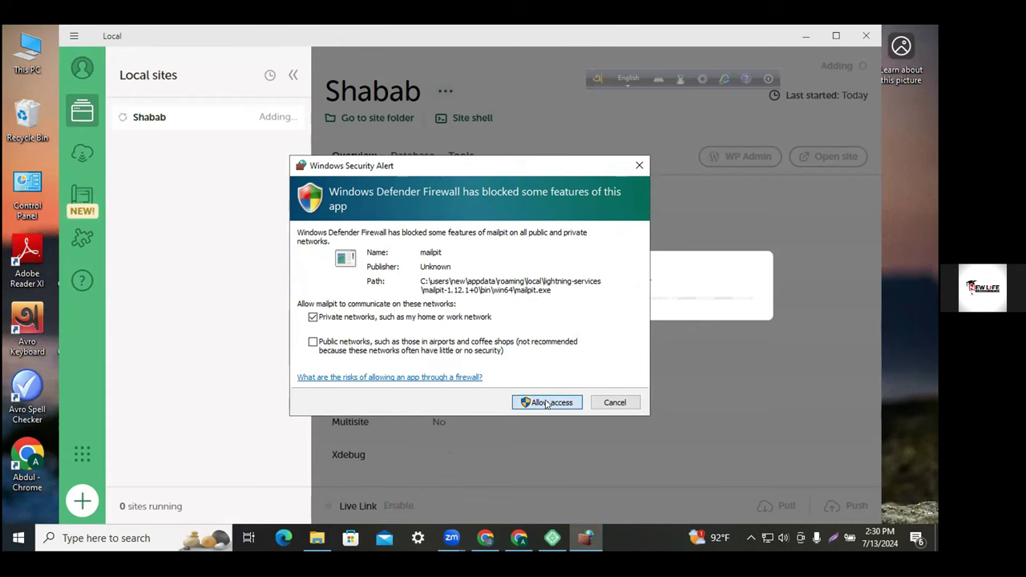
click(546, 402)
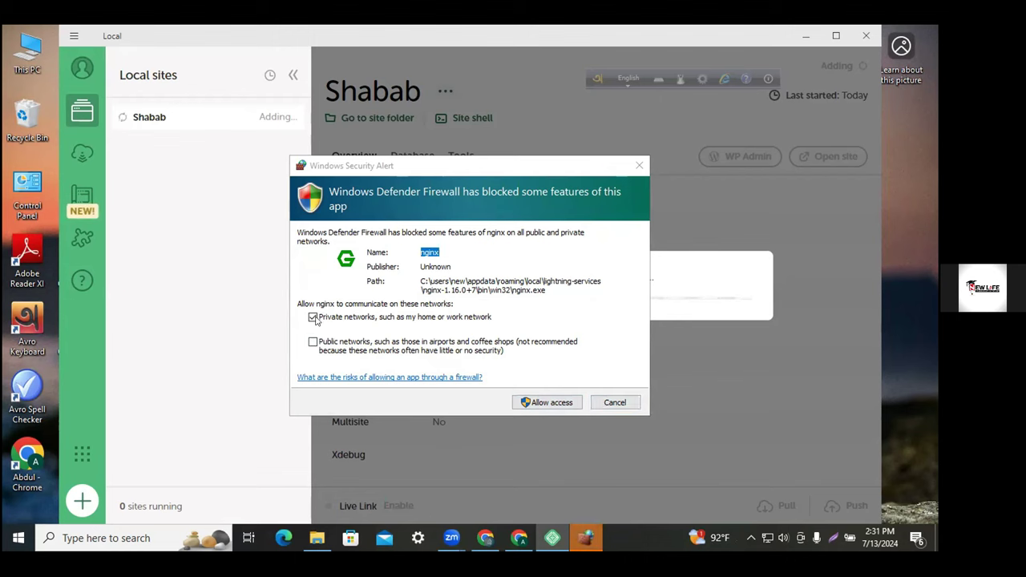
click(313, 343)
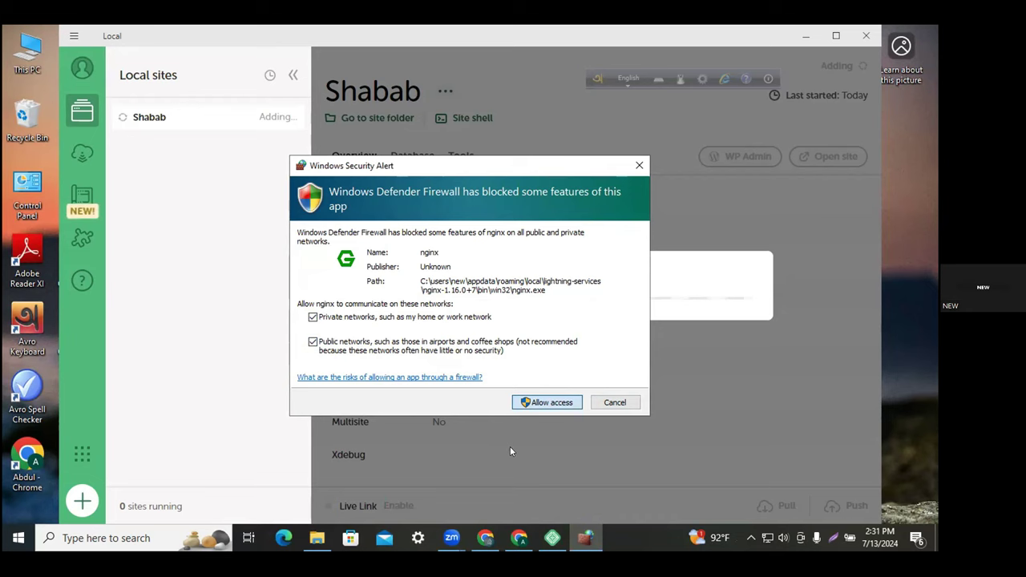
key(Return)
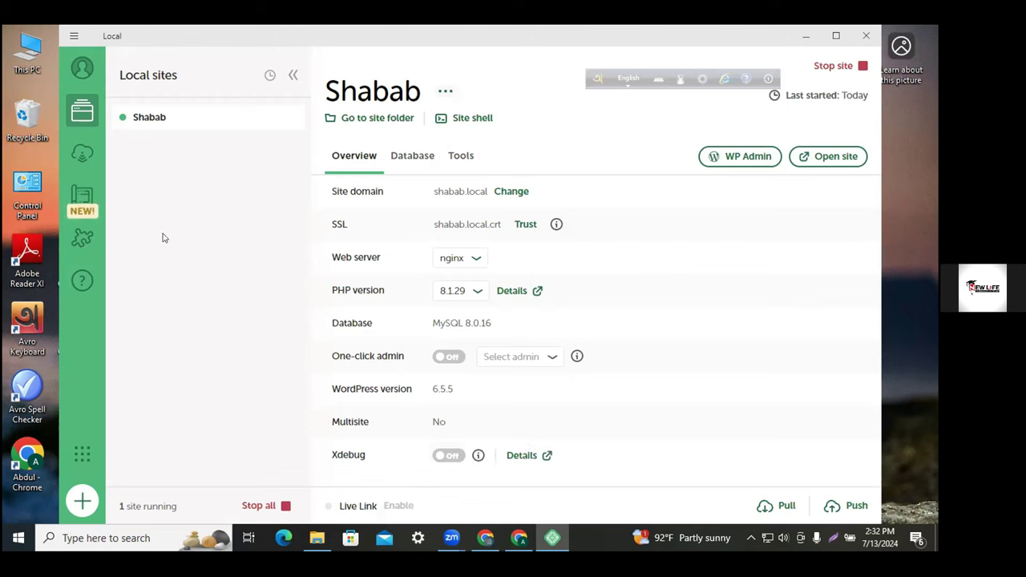
Once provisioning finishes, open the site's WP Admin login page in the browser.
click(447, 359)
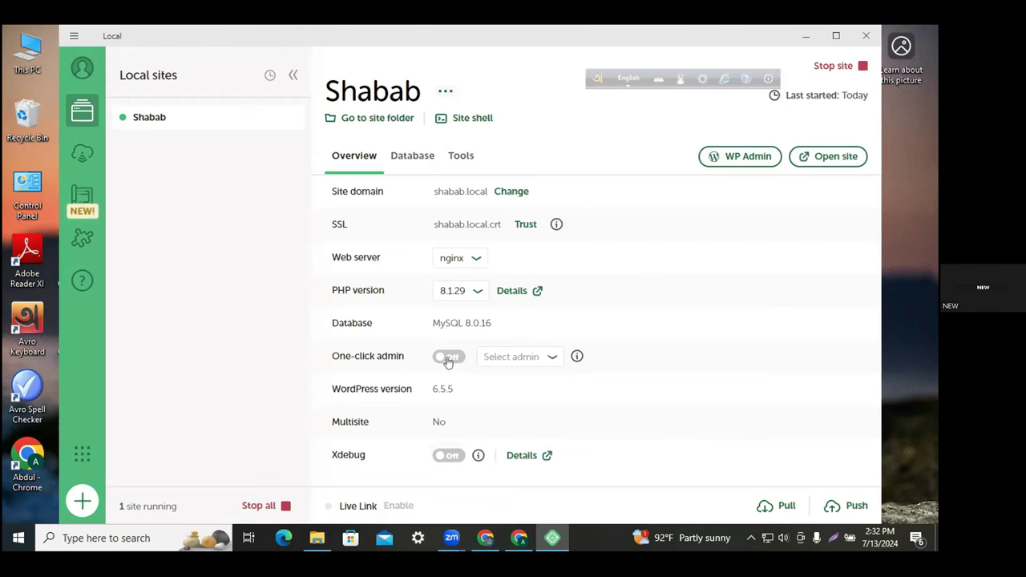
click(746, 154)
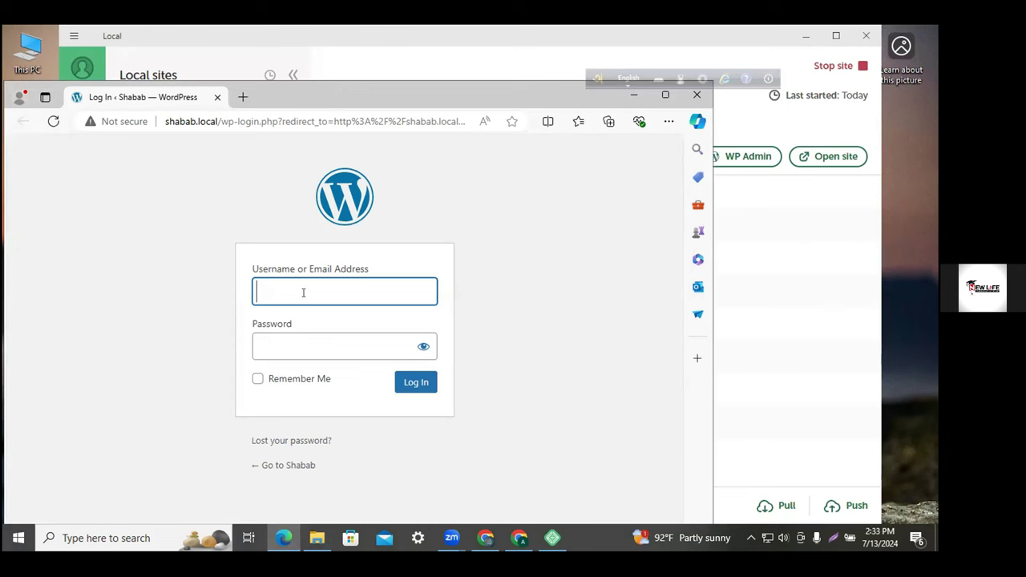
Log in to WordPress admin with pasted credentials and Remember Me, dismiss the password prompt, minimize the browser.
text(S)
key(BackSpace)
key(ctrl+v)
click(285, 349)
key(ctrl+v)
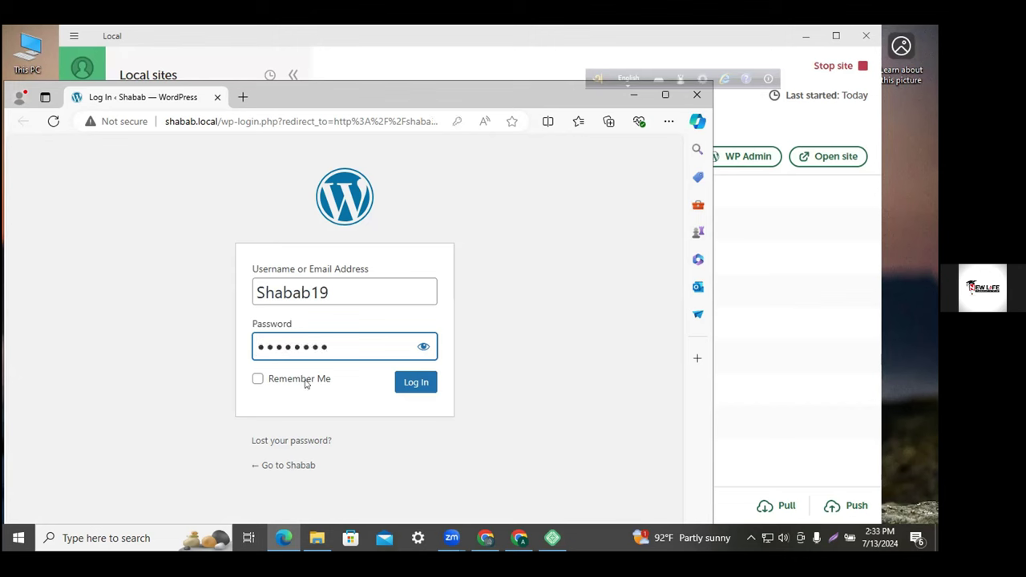
click(257, 378)
click(416, 382)
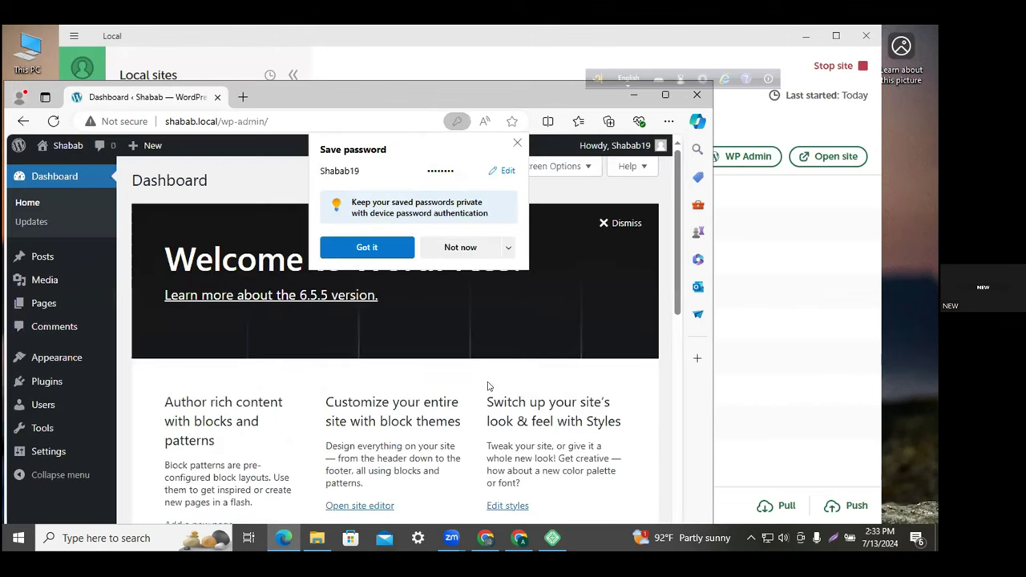
click(367, 247)
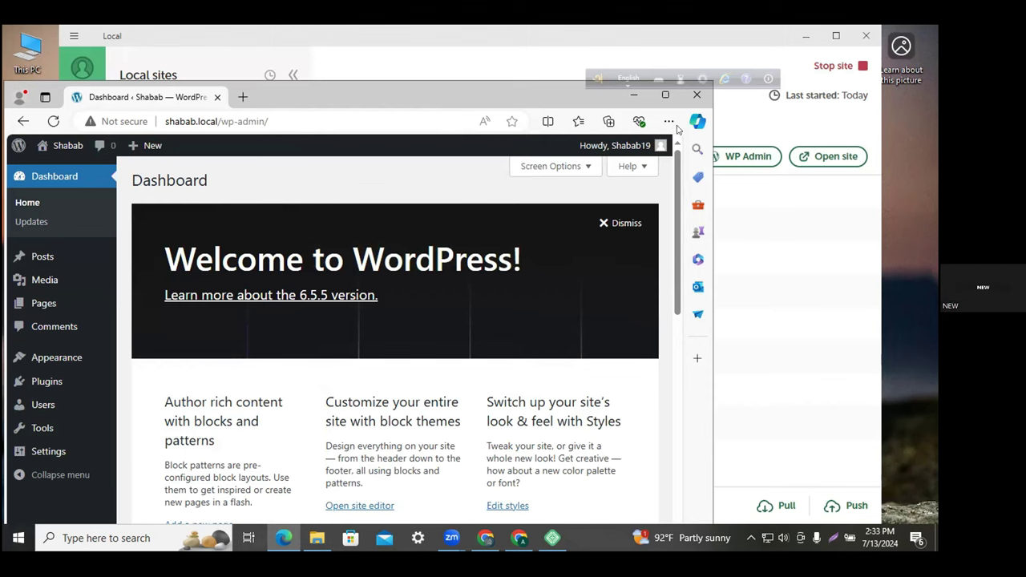
click(633, 95)
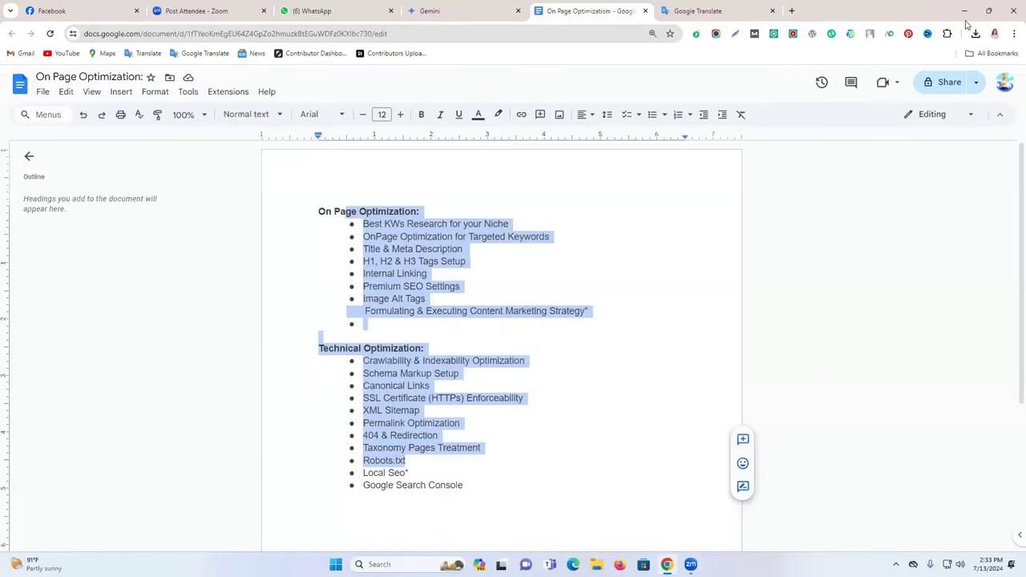
Relaunch Local from its desktop shortcut and close the Update available notice.
click(964, 10)
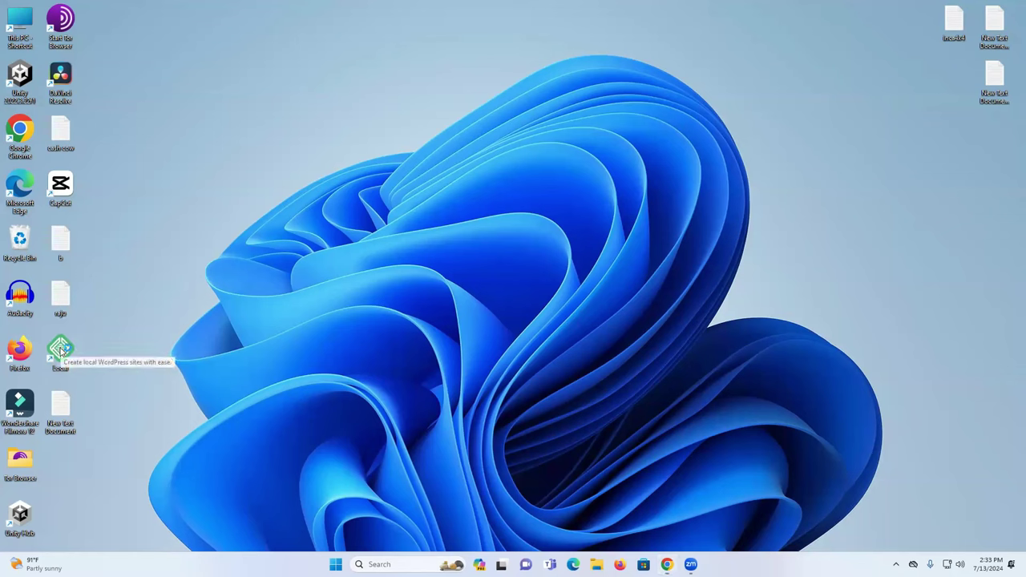
double_click(60, 349)
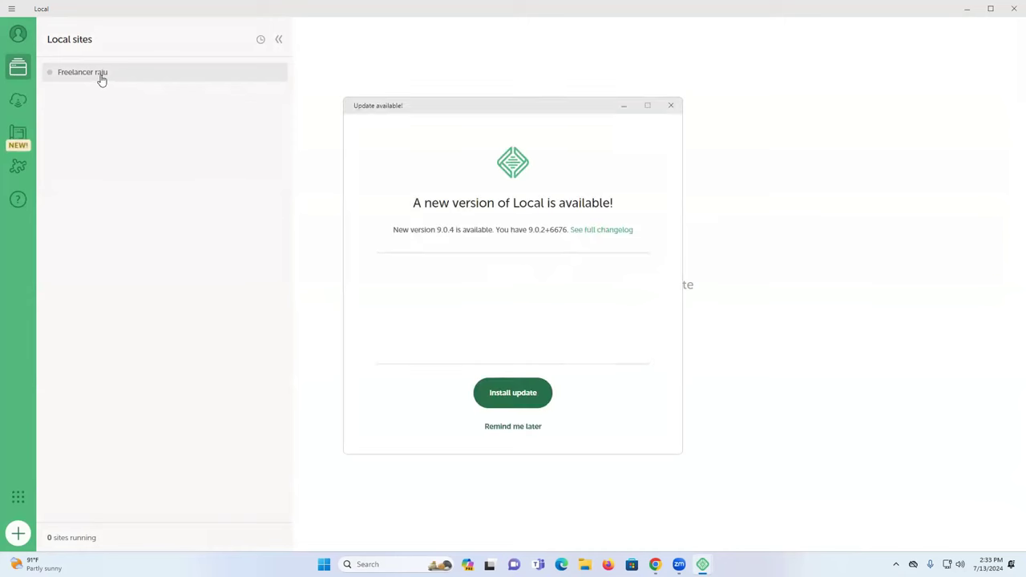
click(671, 105)
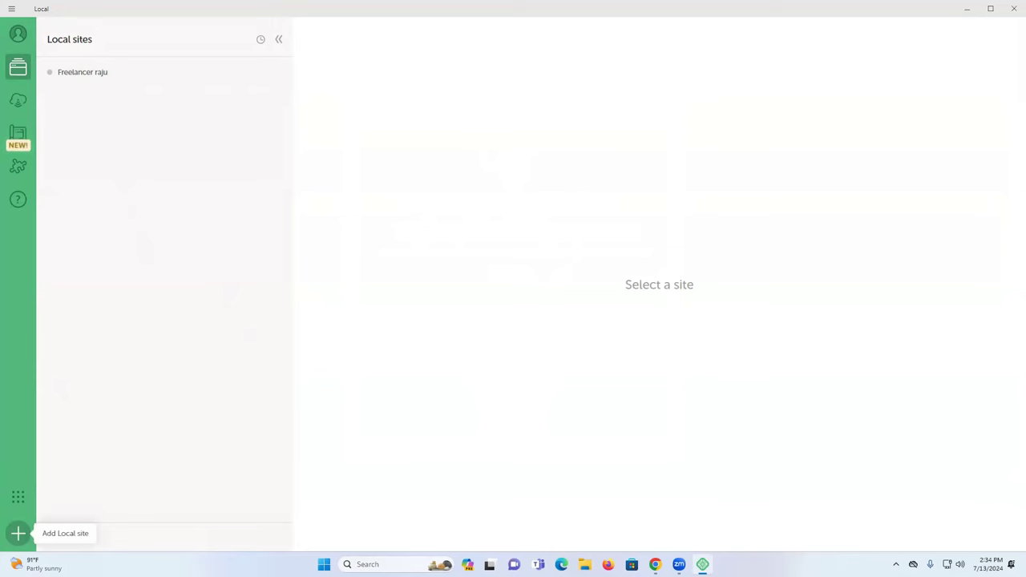
Start a brand-new local site named doglover.
click(17, 533)
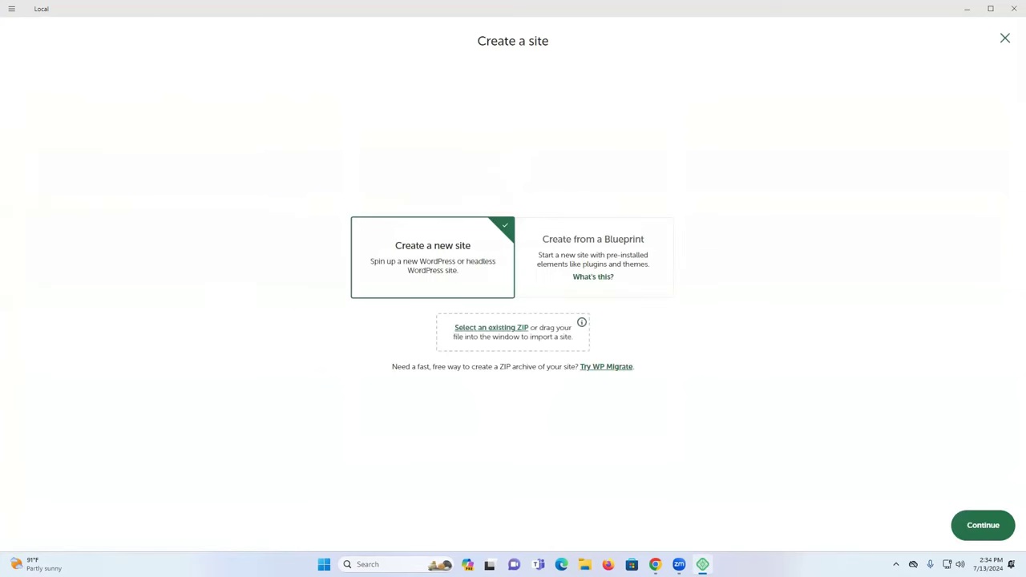
click(999, 531)
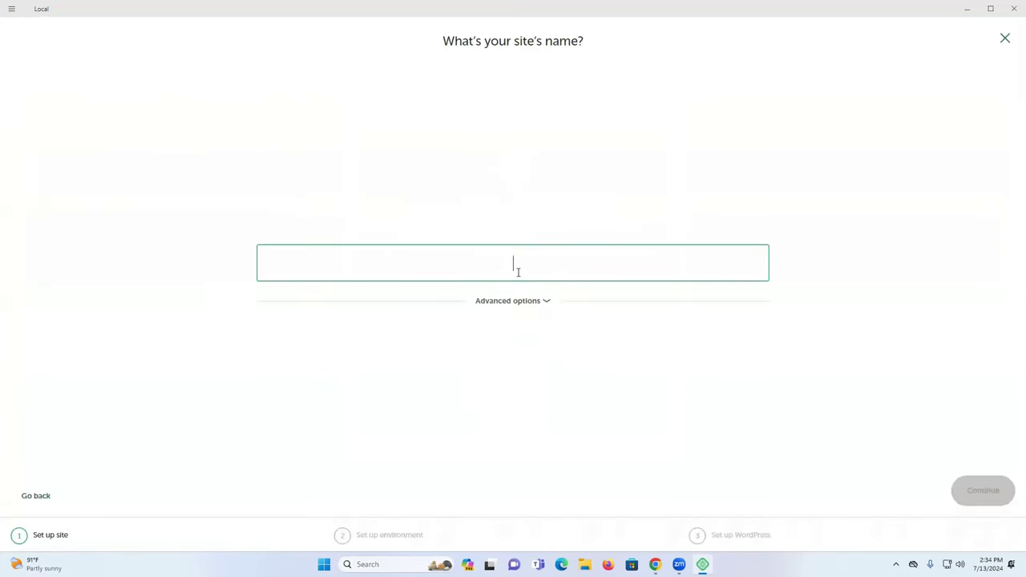
text(doglover)
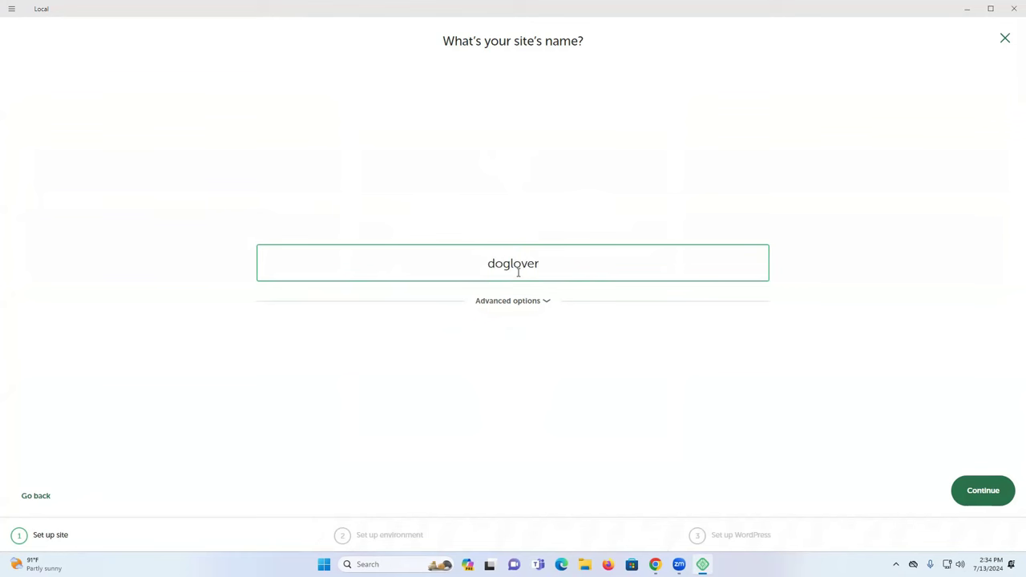
click(980, 490)
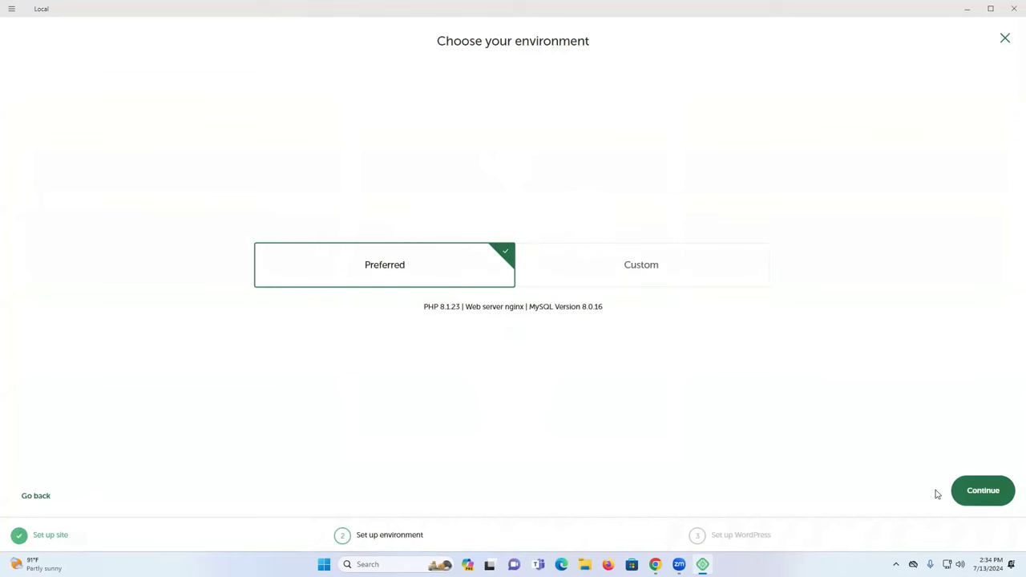
Keep the Preferred environment, fill in the WordPress username and password, and add the site.
click(976, 495)
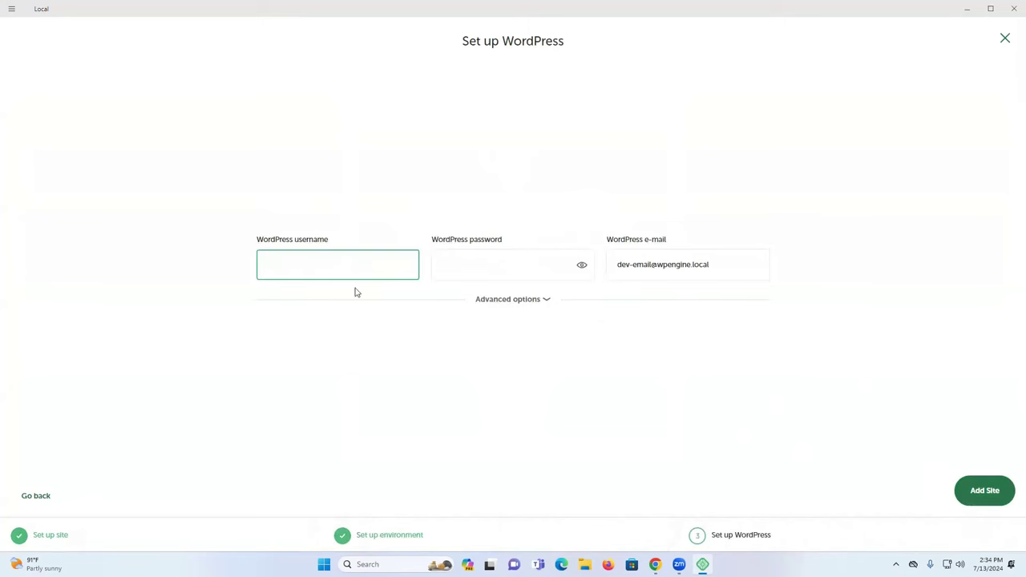
double_click(274, 265)
click(549, 265)
key(ctrl+v)
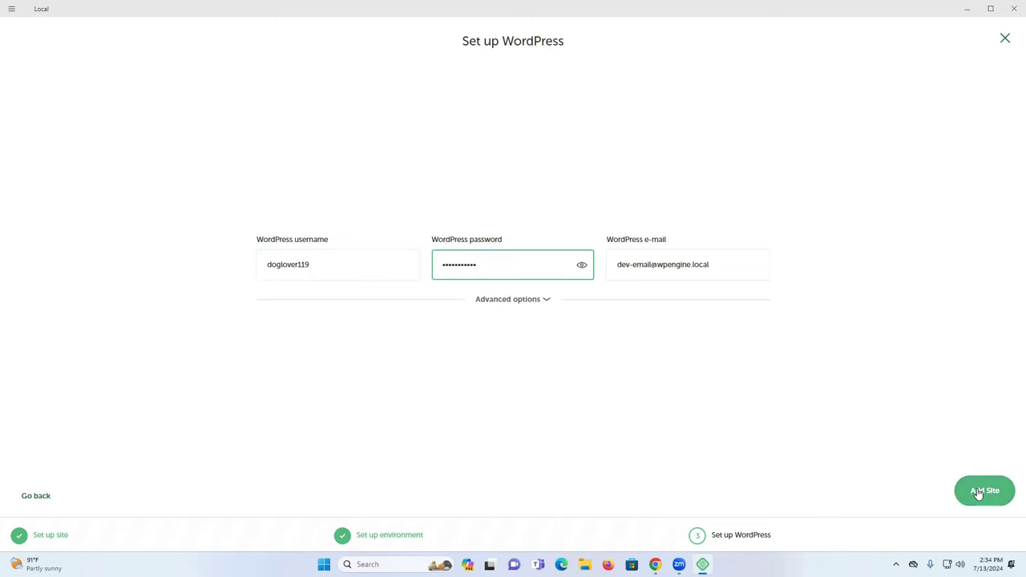
click(976, 491)
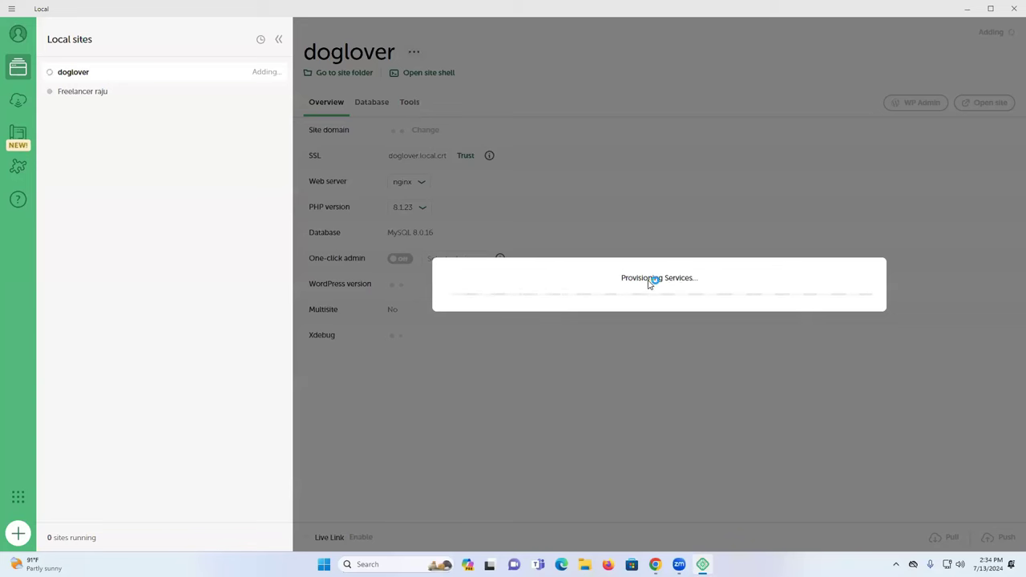
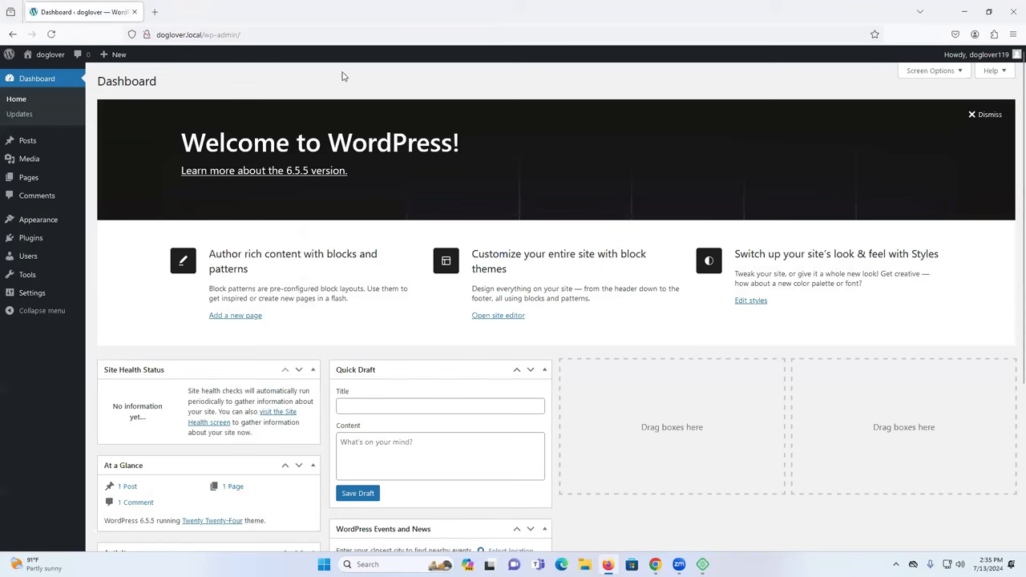
Scroll over the freshly reset doglover dashboard.
scroll(973, 298, down, 1)
scroll(966, 321, up, 1)
In a new Chrome tab, go to the lifetapagency.com/wp-admin login page.
click(655, 565)
click(790, 11)
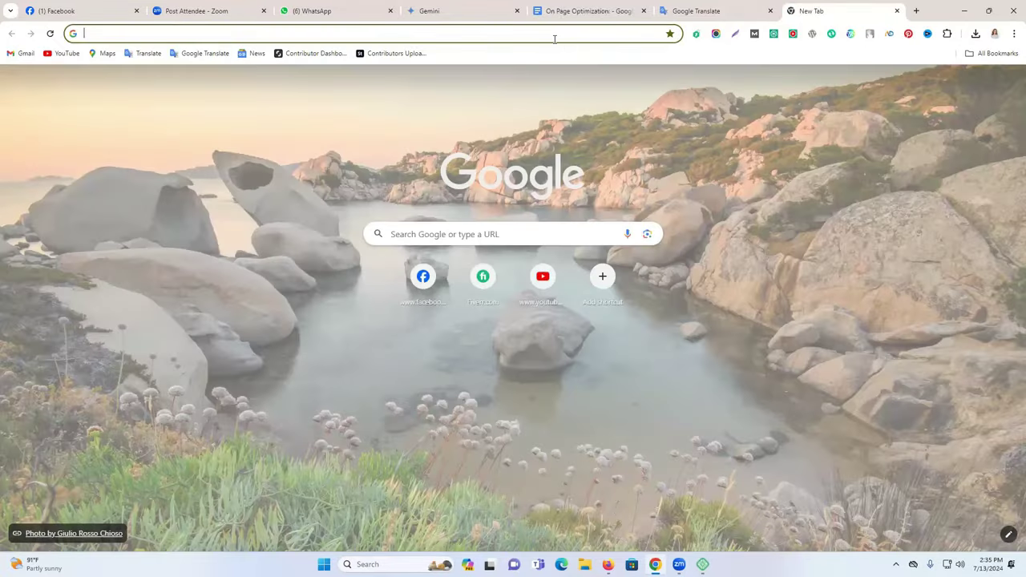
click(554, 38)
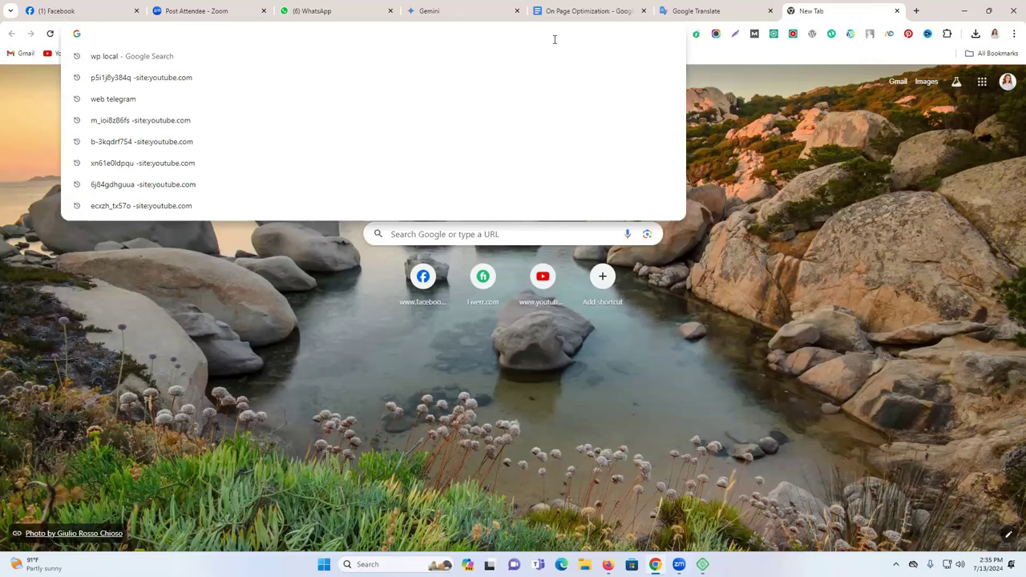
text(lifetap)
click(199, 104)
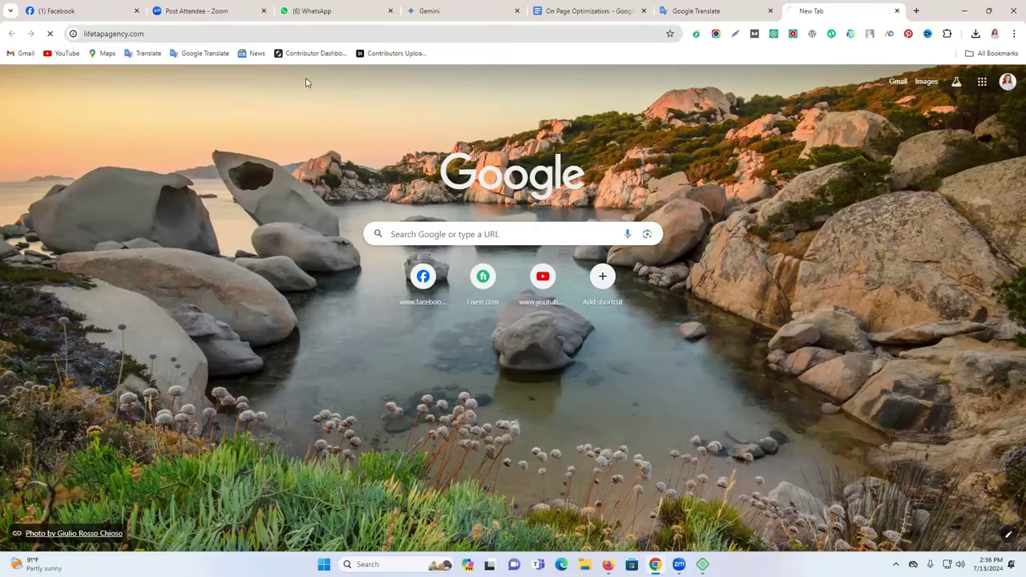
click(258, 34)
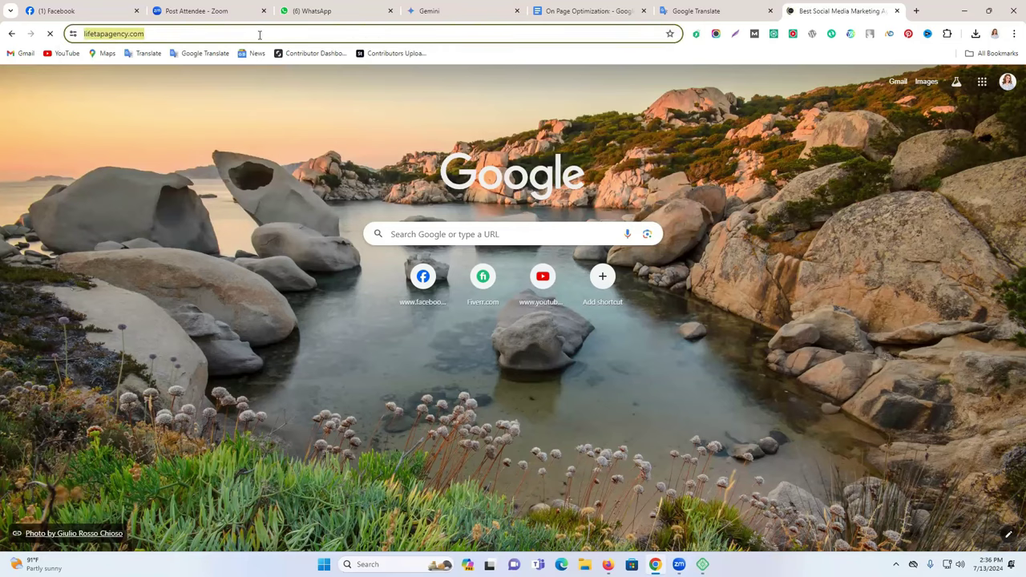
text(/)
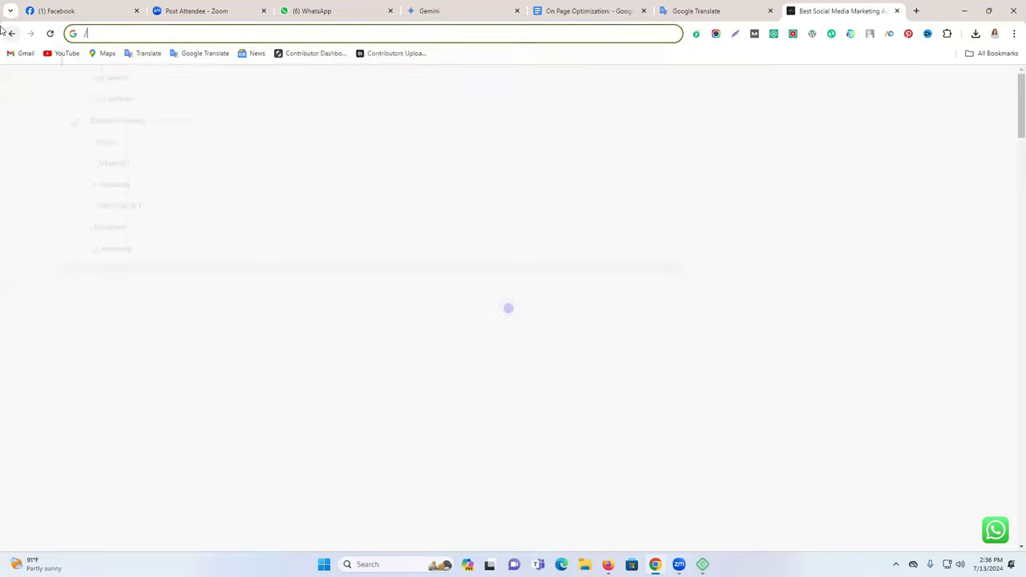
click(11, 33)
click(86, 38)
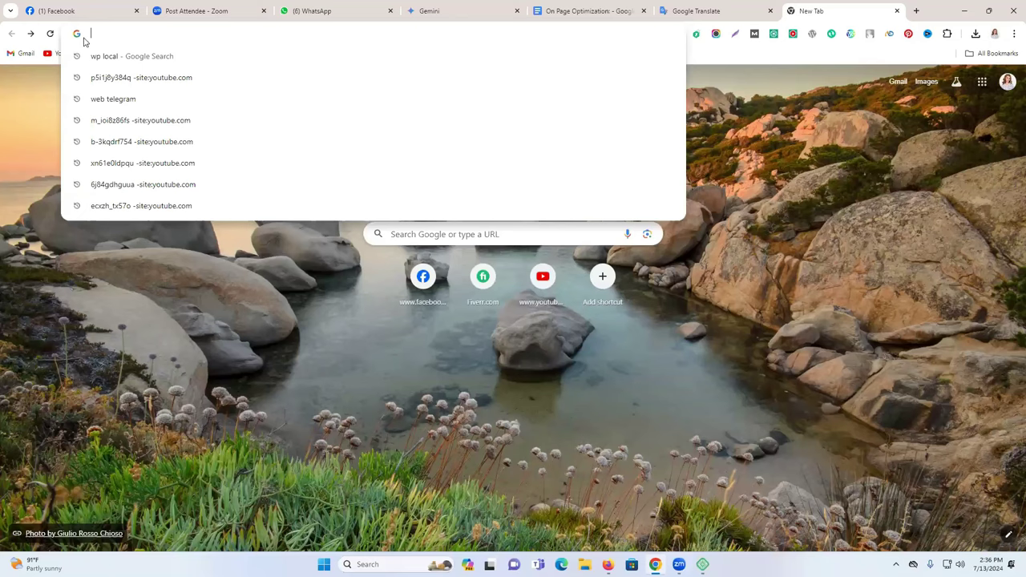
text(a)
click(204, 100)
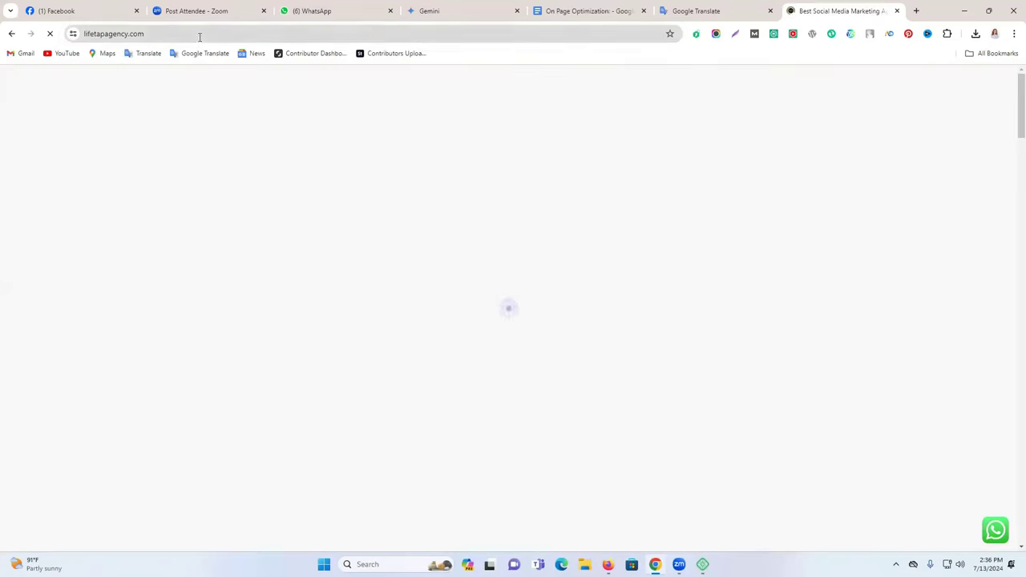
click(206, 34)
click(212, 34)
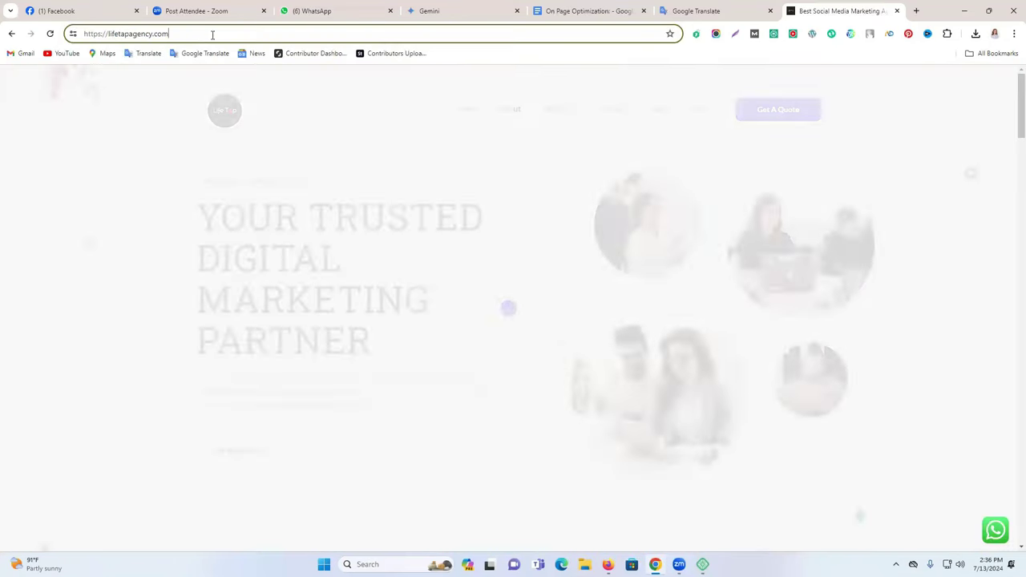
text(/)
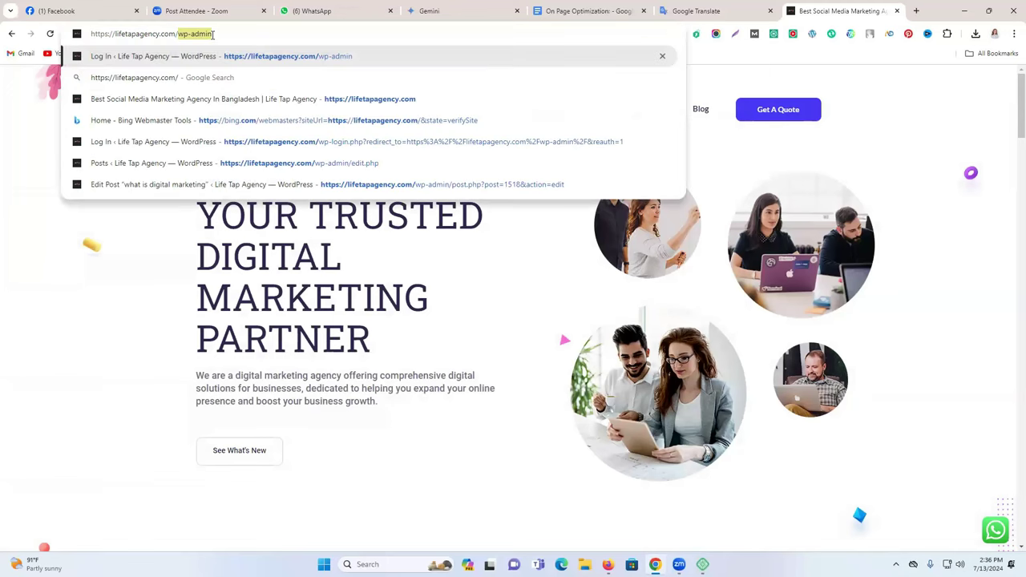
text(wp)
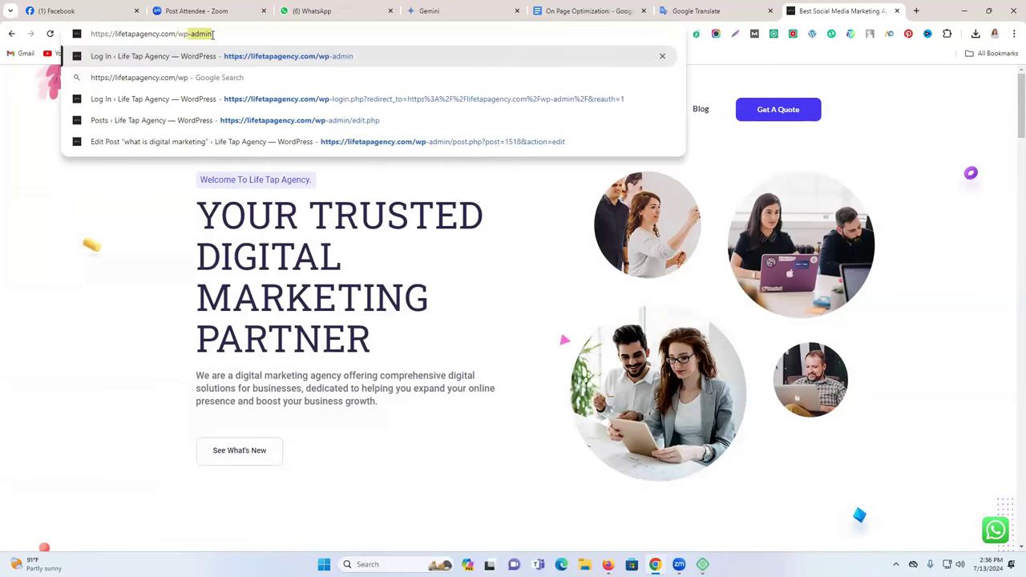
text(-ad)
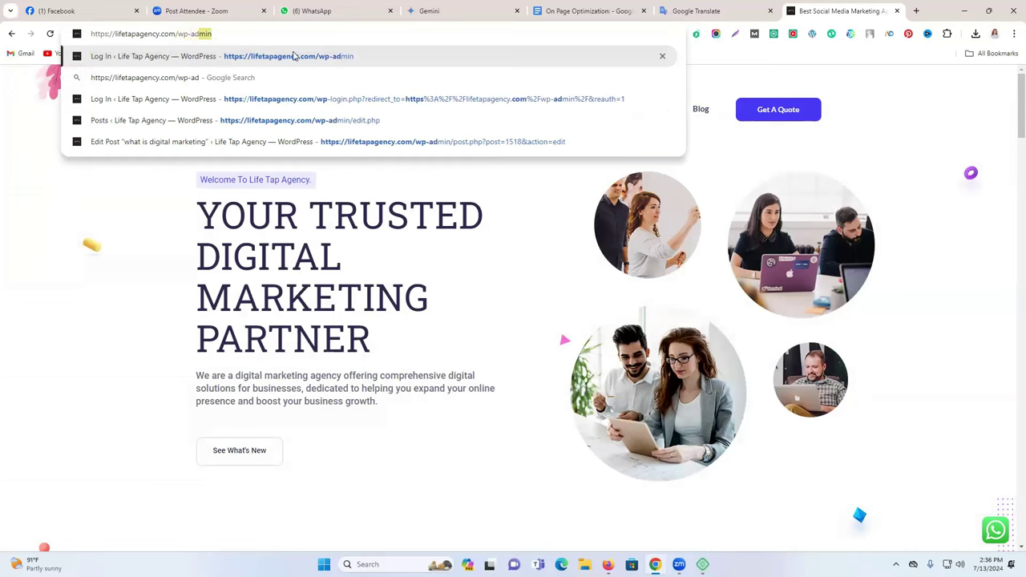
click(293, 56)
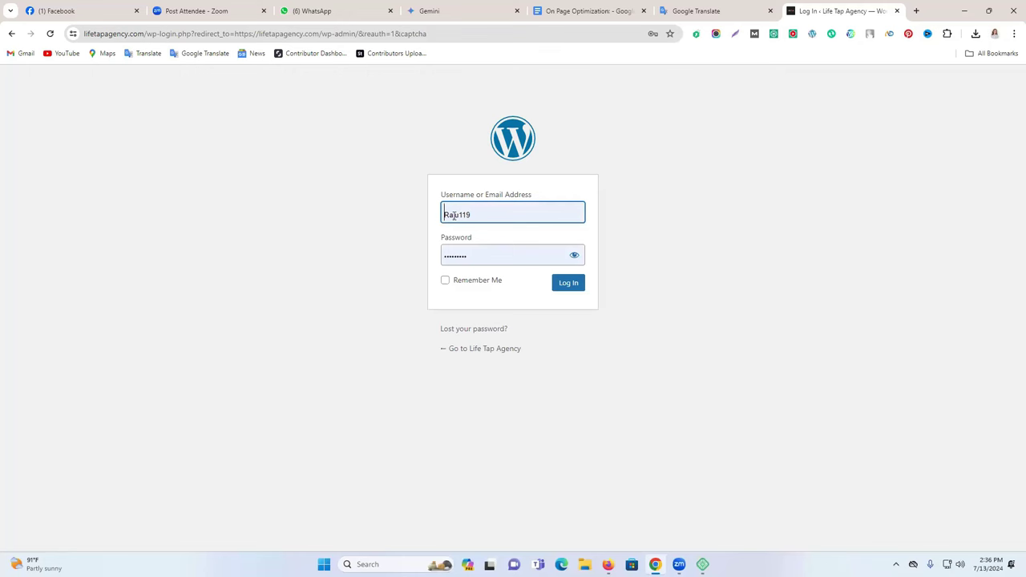
Log in, dismiss the saved-passwords warning, and postpone the admin email verification.
click(570, 284)
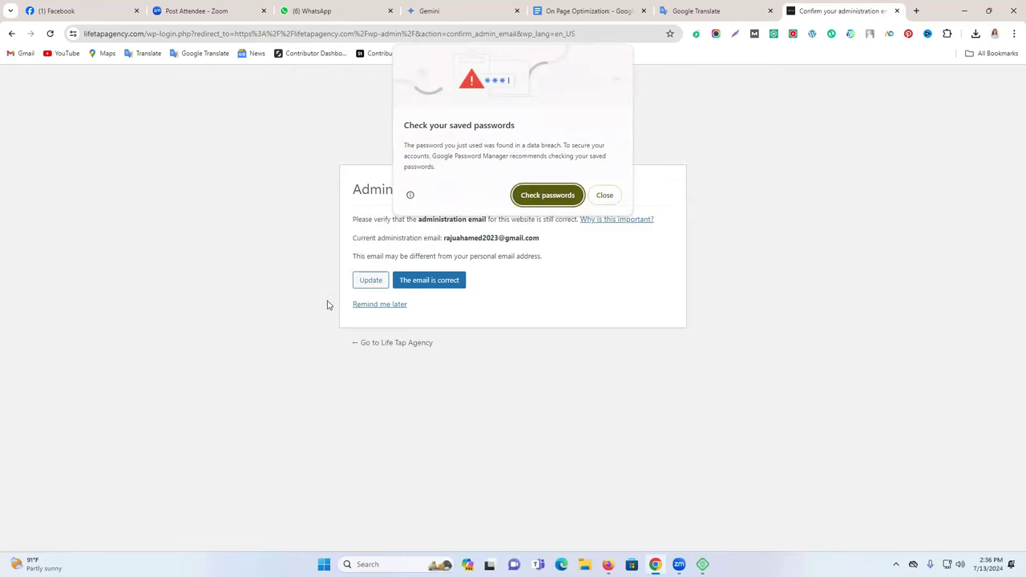
click(605, 195)
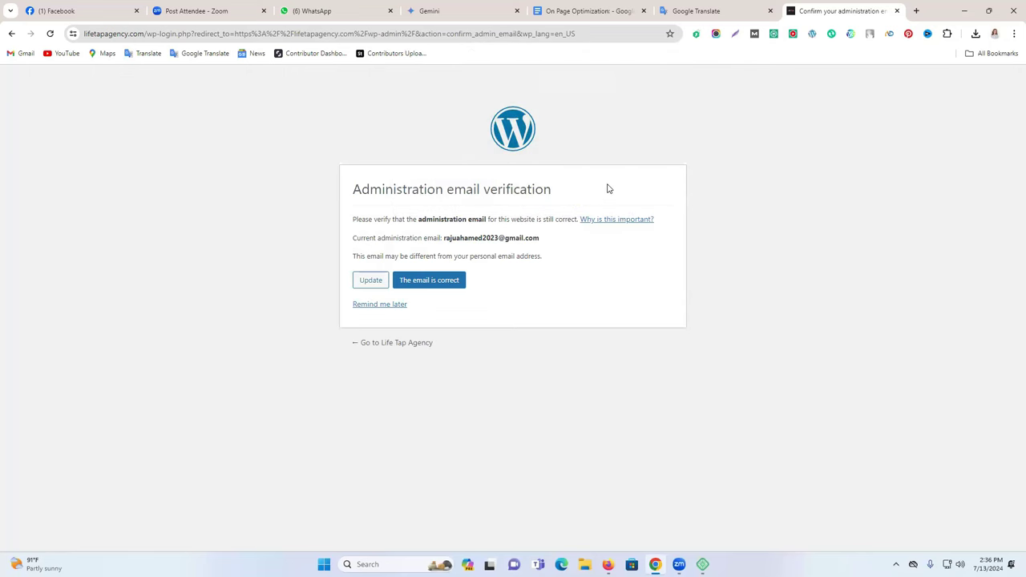
click(380, 305)
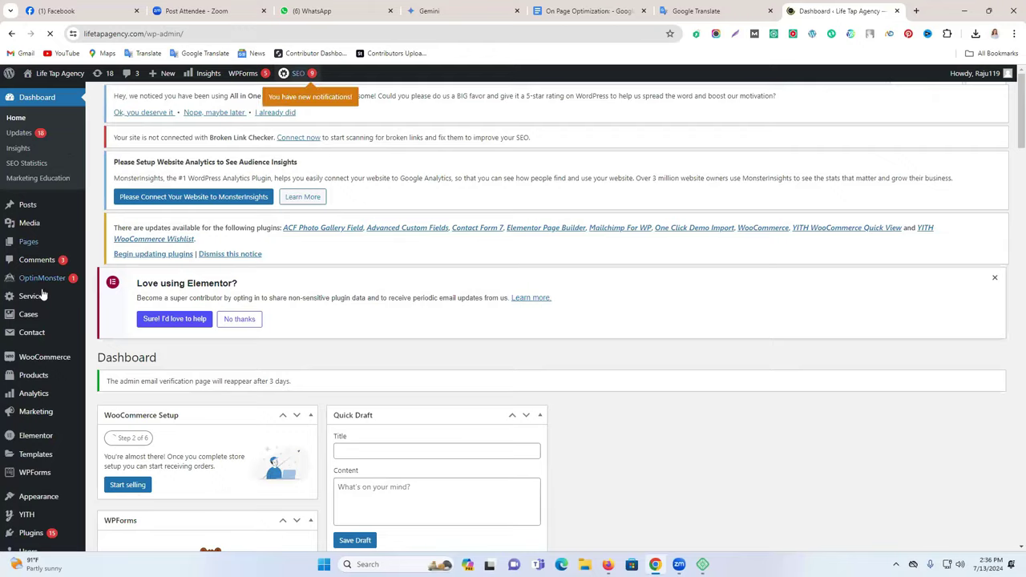
Scroll through the Life Tap Agency dashboard and sidebar, then close its tab.
scroll(40, 300, down, 2)
scroll(38, 344, down, 5)
scroll(36, 449, up, 5)
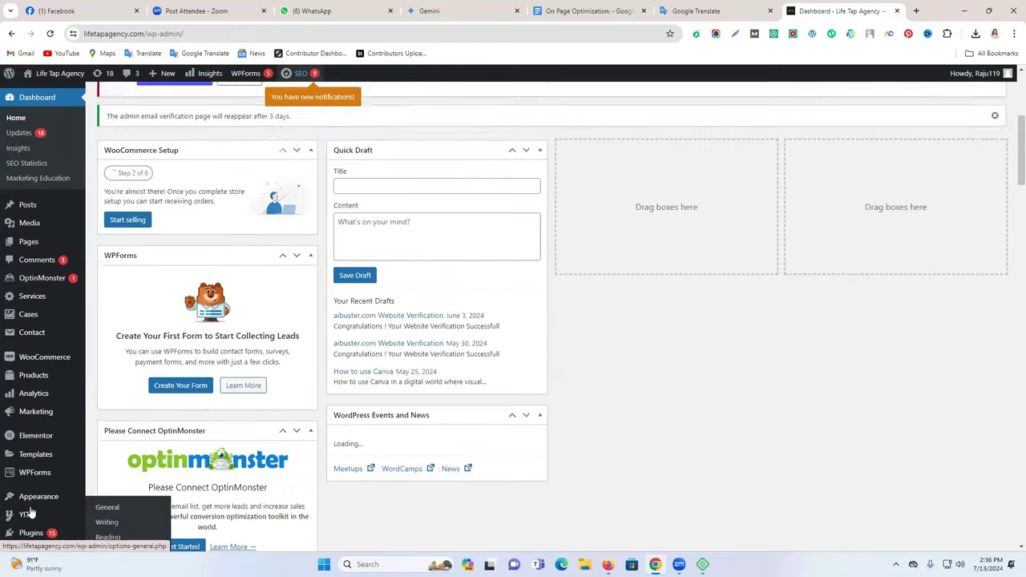
scroll(28, 333, down, 4)
scroll(28, 332, up, 5)
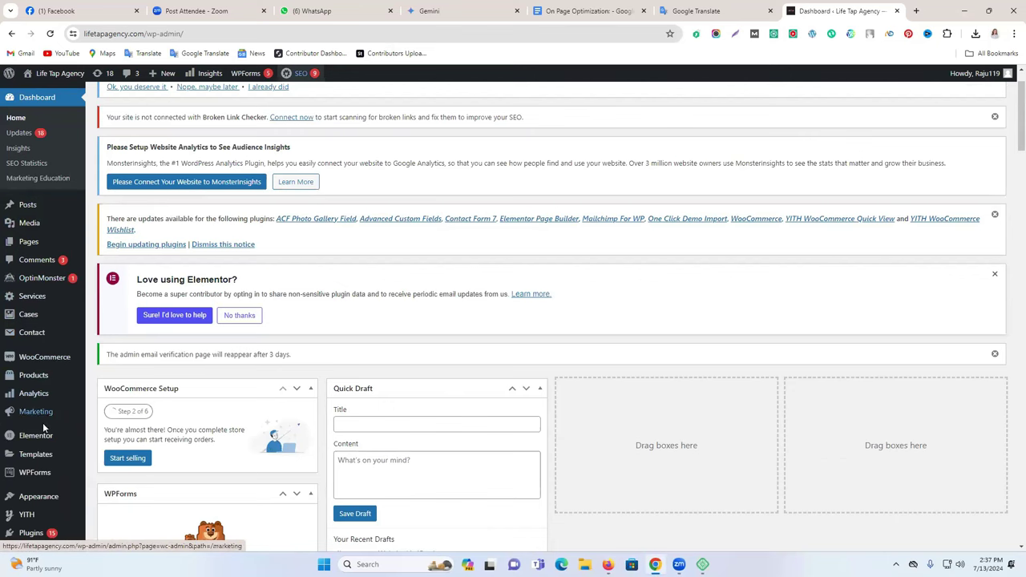
scroll(33, 435, down, 2)
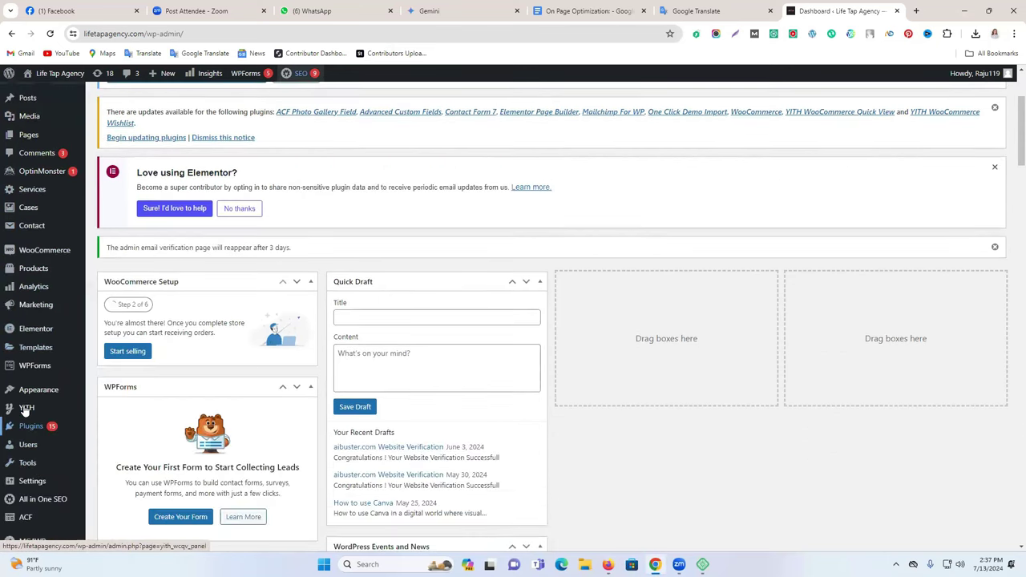
mouse_move(24, 410)
scroll(56, 465, down, 3)
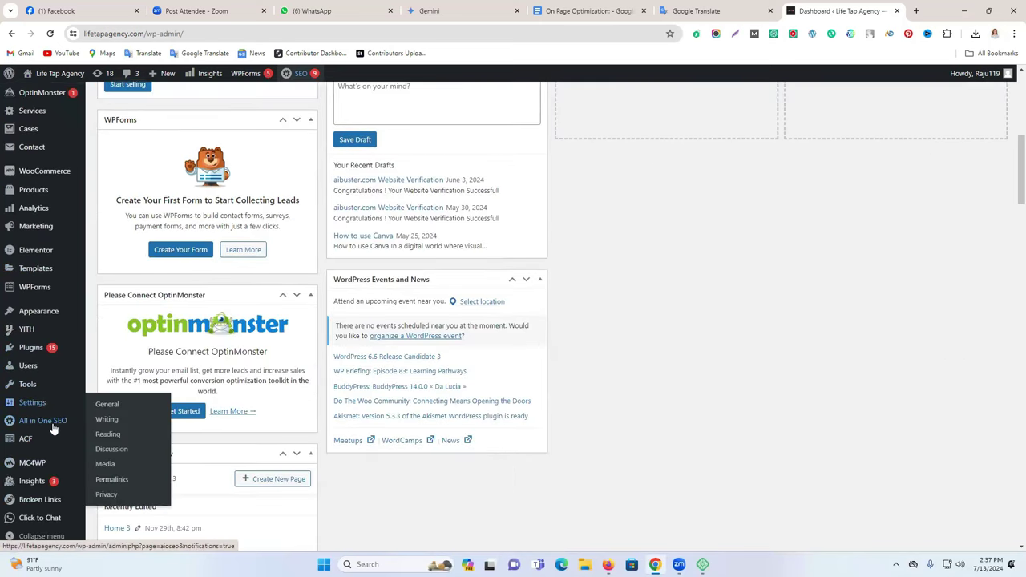
scroll(40, 433, down, 2)
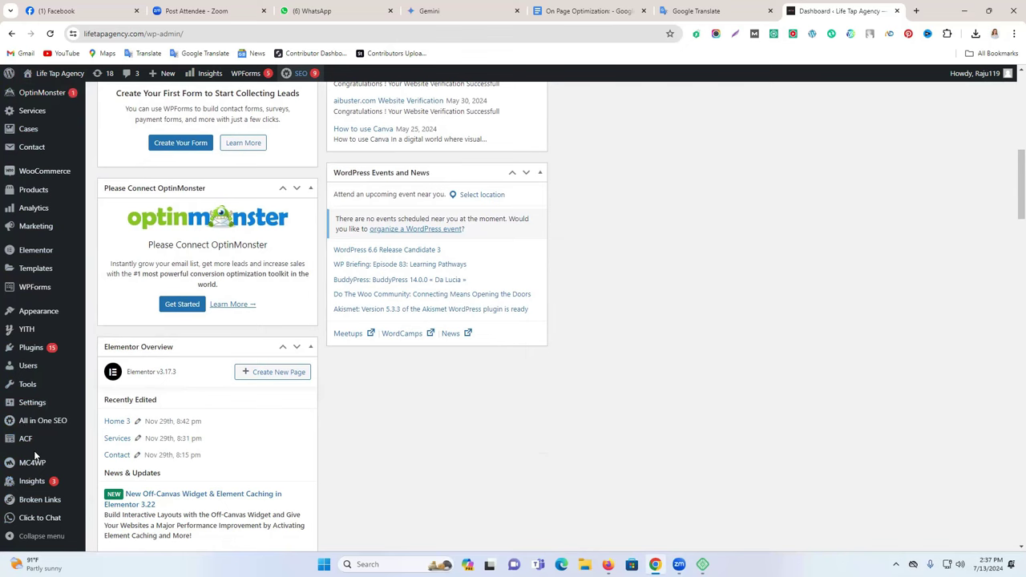
scroll(8, 445, up, 1)
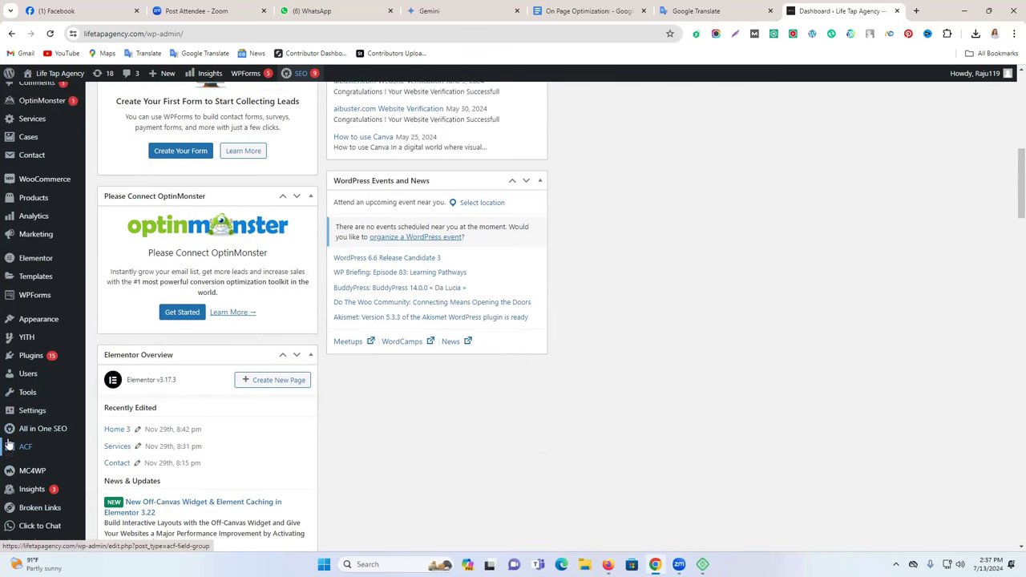
scroll(8, 445, up, 5)
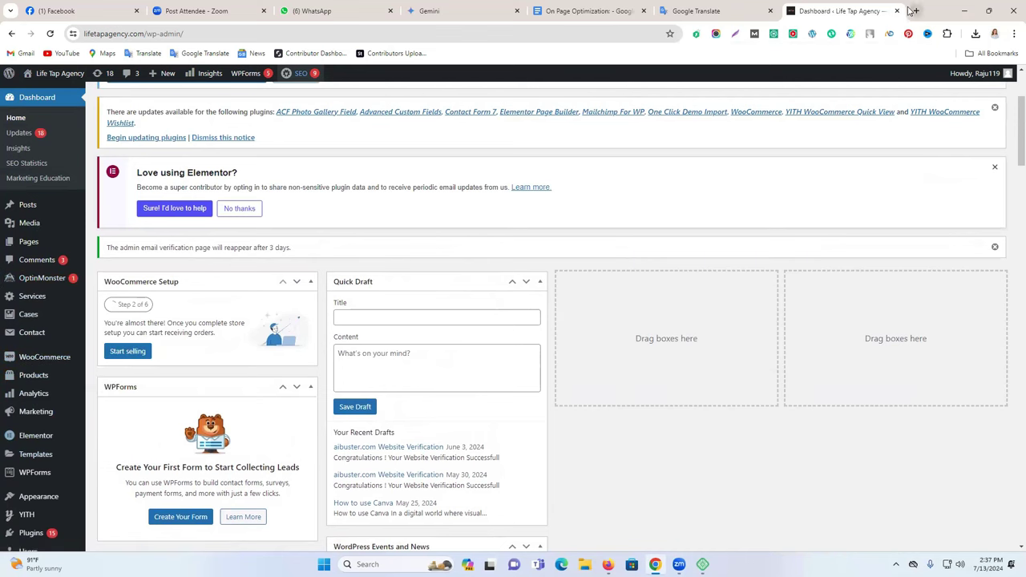
click(897, 10)
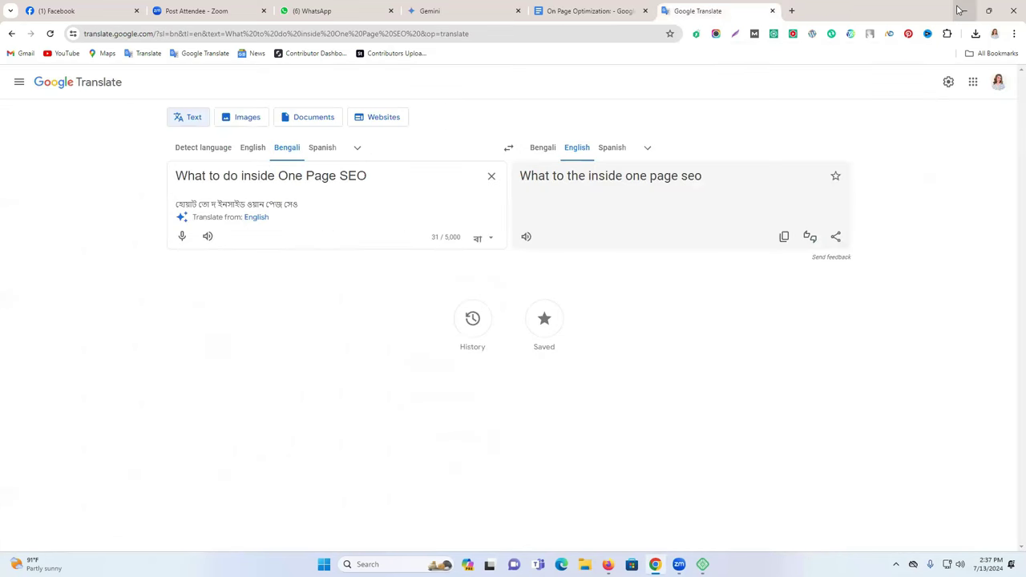
Minimize Chrome so the Firefox doglover dashboard is visible again.
click(961, 10)
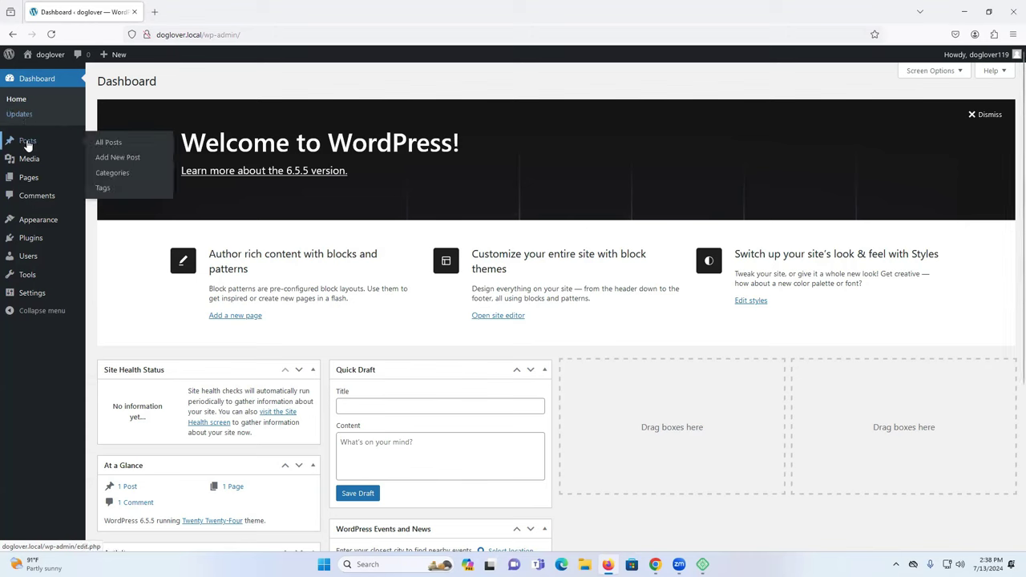
Check Posts, Media Library and Pages: only Hello world!, no media, Sample Page and Privacy Policy.
click(27, 143)
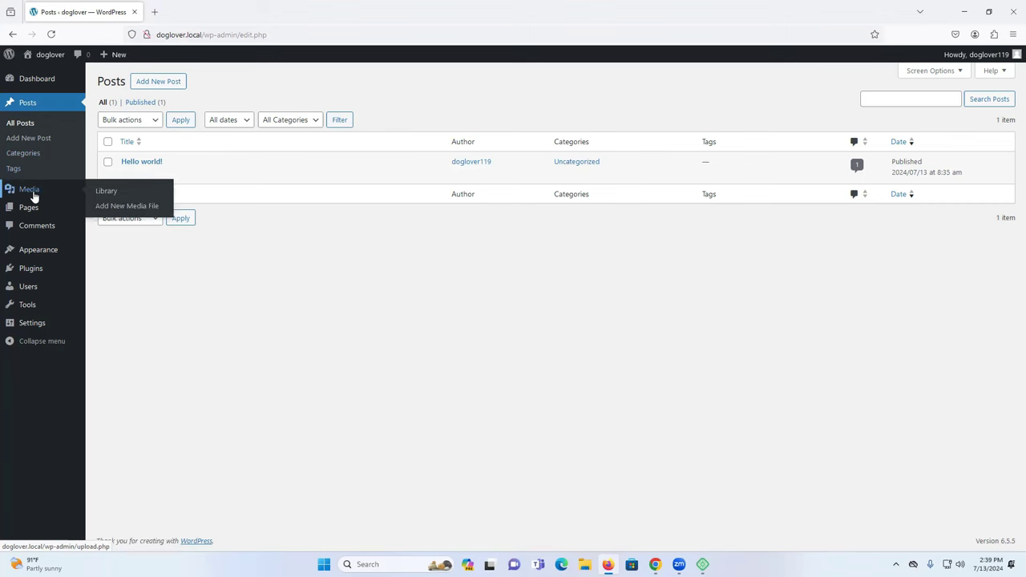
click(30, 196)
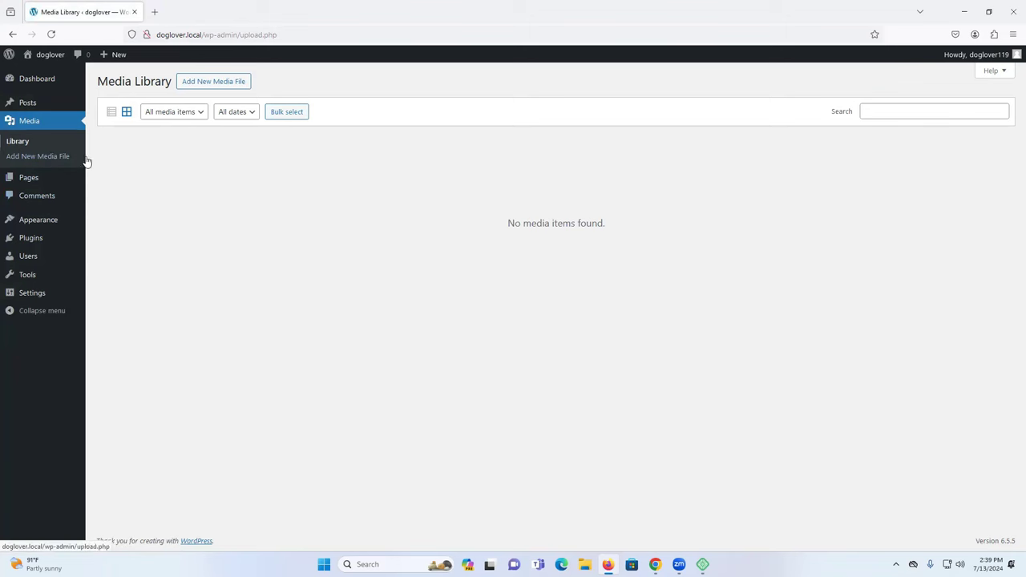
click(35, 182)
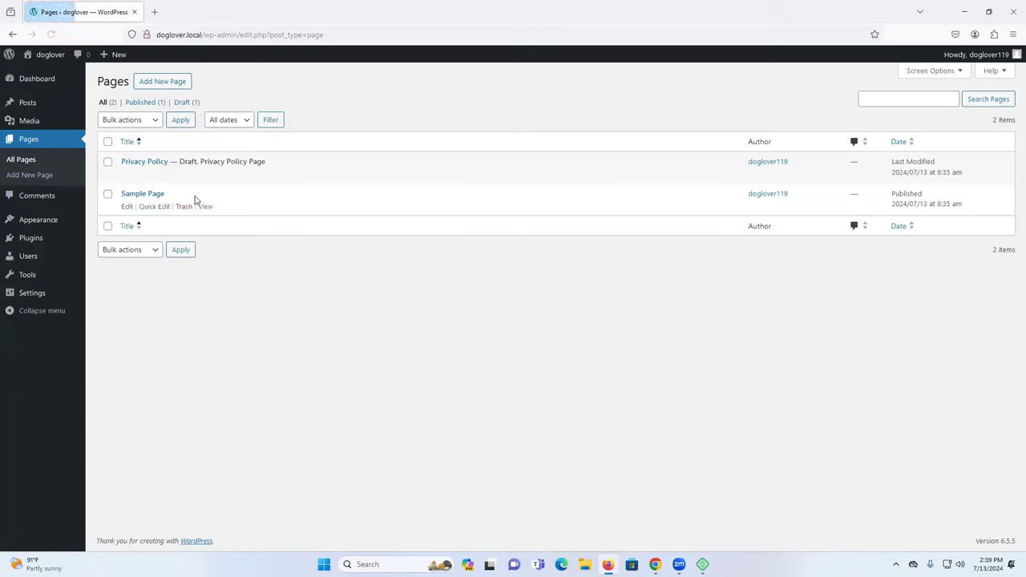
click(154, 13)
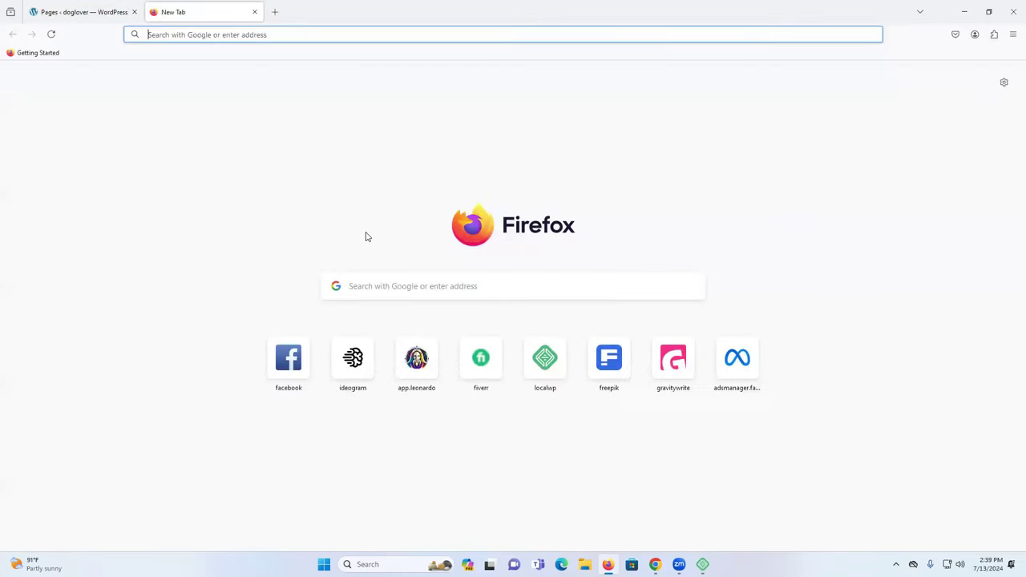
click(655, 564)
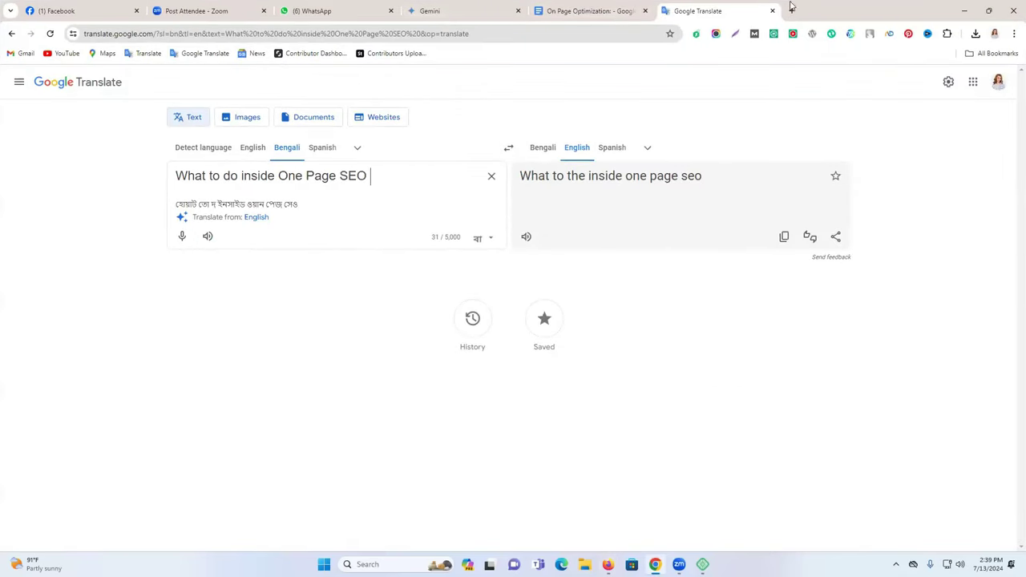
key(ctrl+t)
text(l)
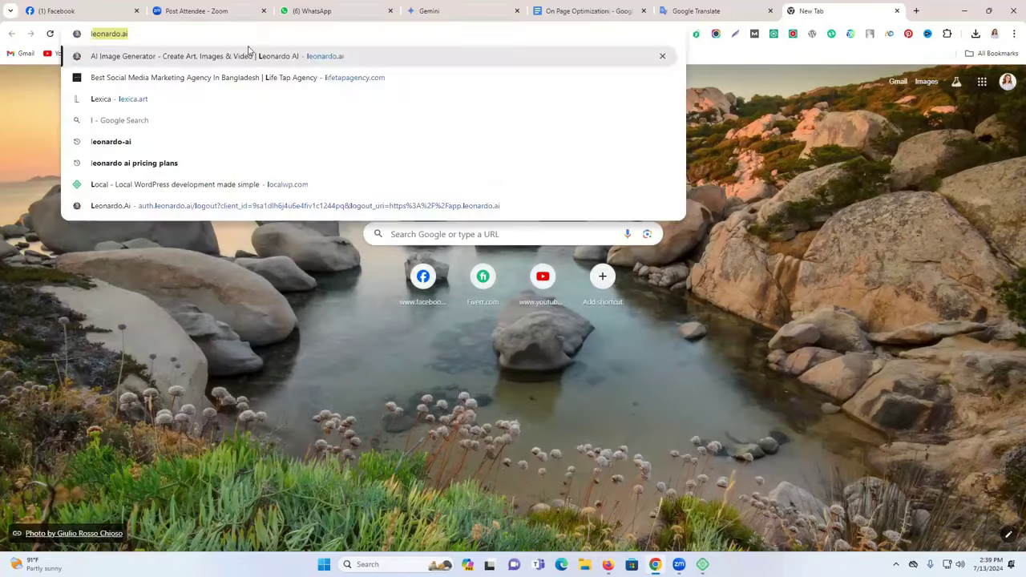
click(180, 81)
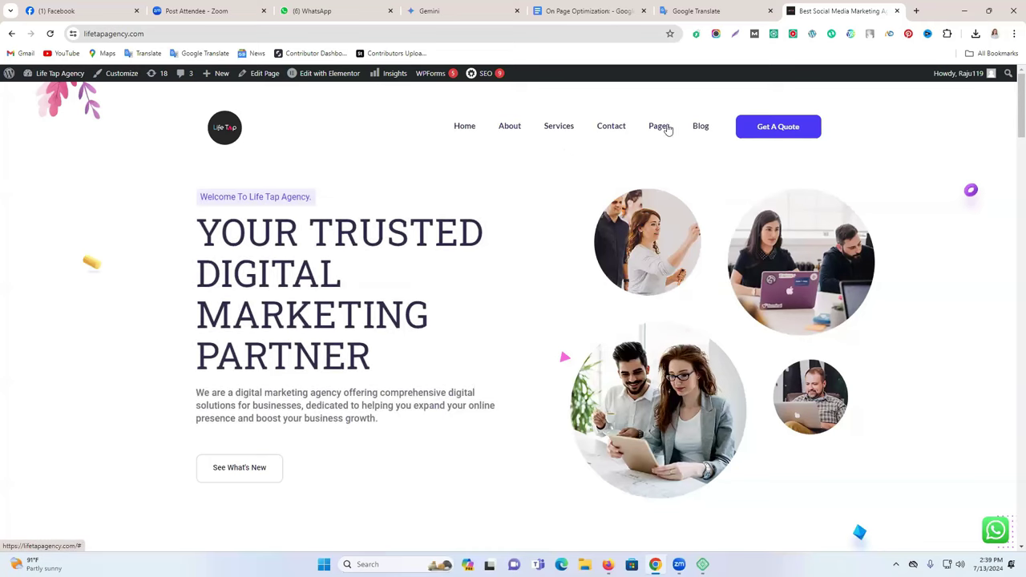
click(559, 128)
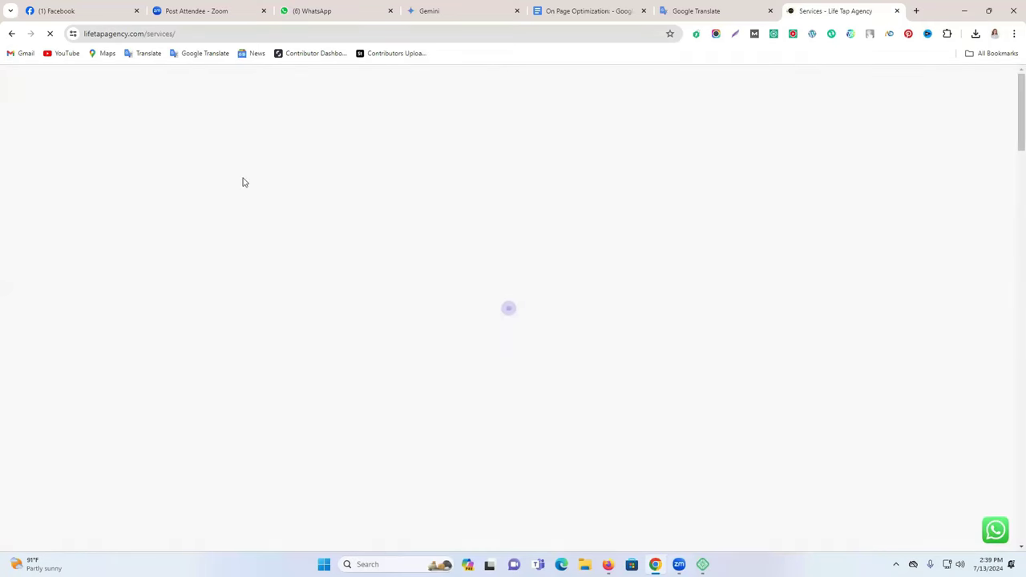
scroll(584, 366, down, 8)
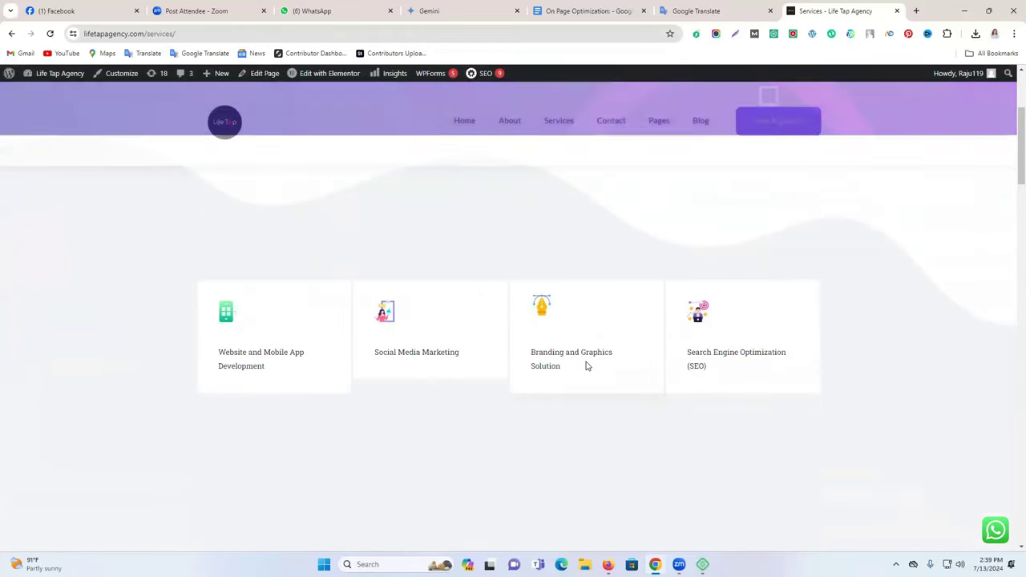
scroll(591, 378, up, 4)
scroll(328, 291, down, 5)
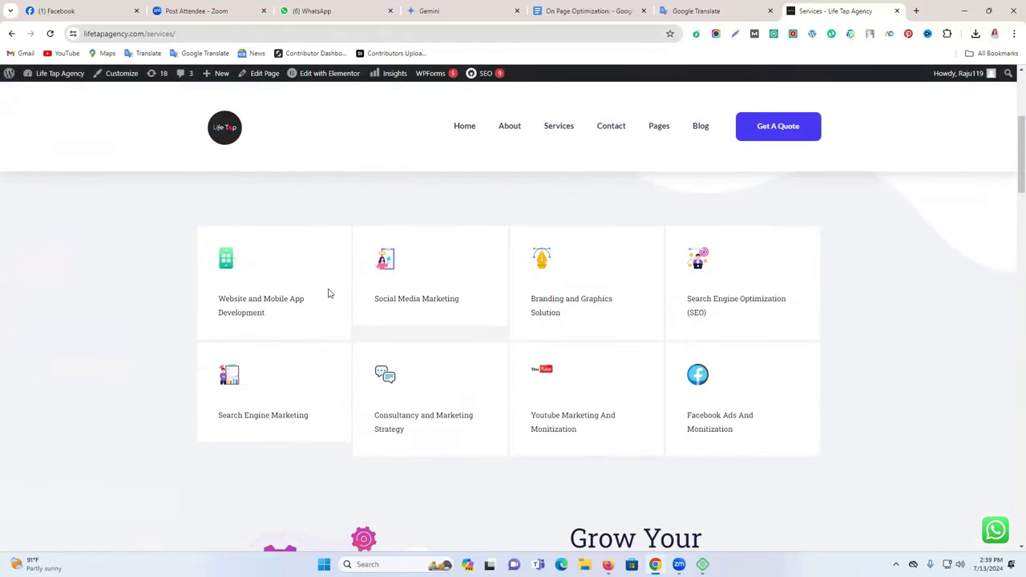
scroll(641, 350, down, 15)
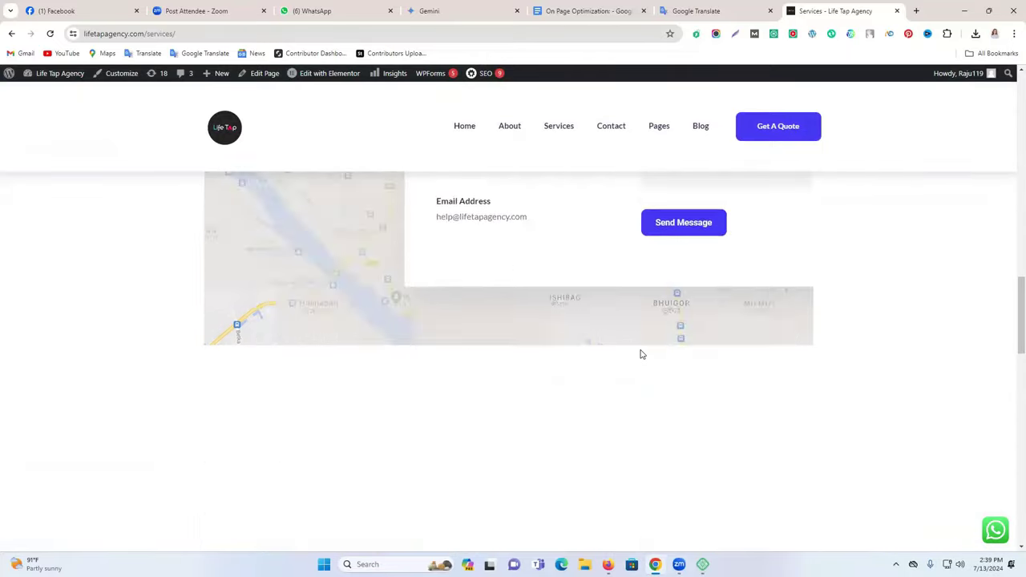
scroll(640, 354, up, 10)
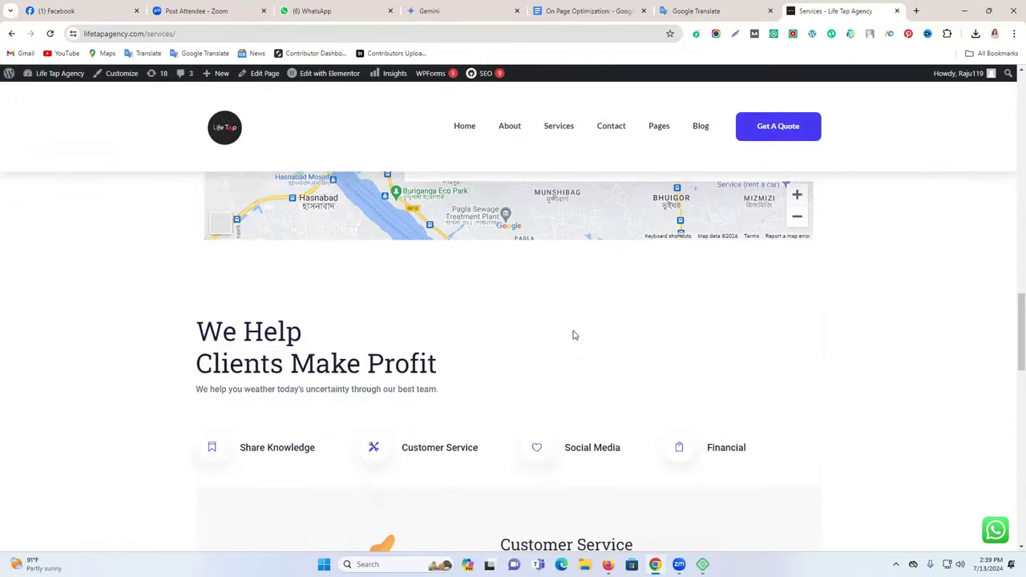
mouse_move(683, 131)
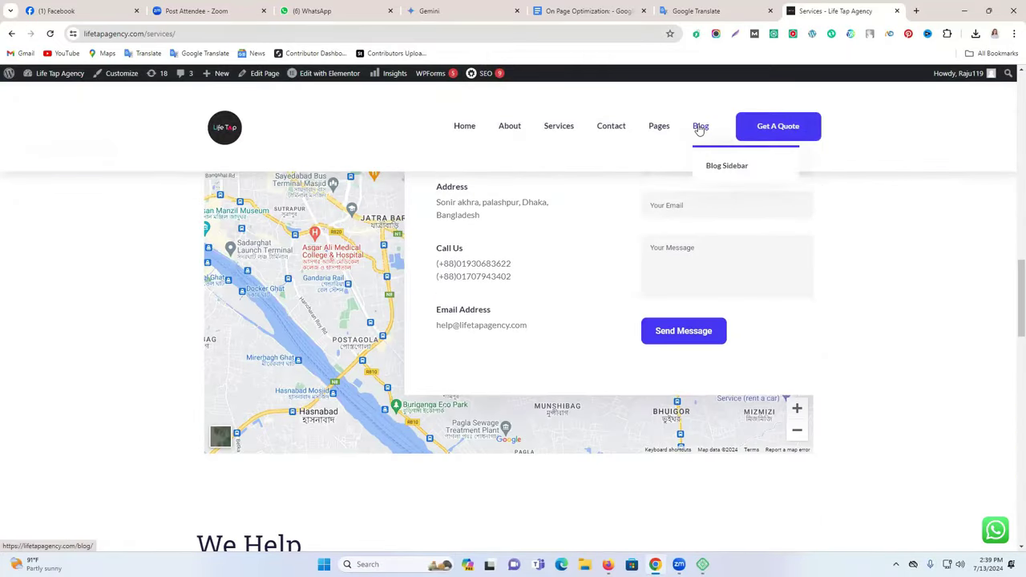
click(700, 128)
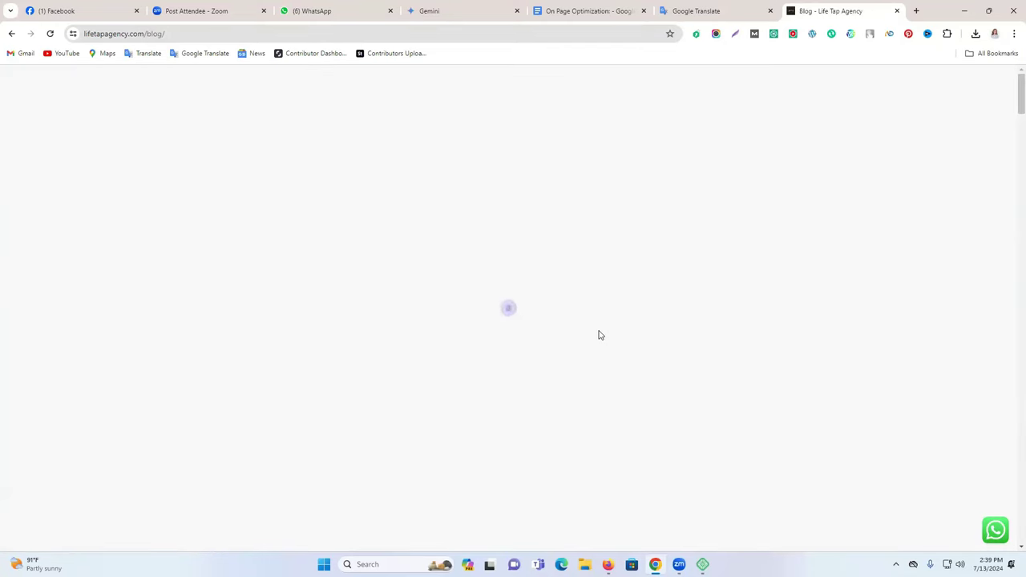
scroll(593, 335, down, 5)
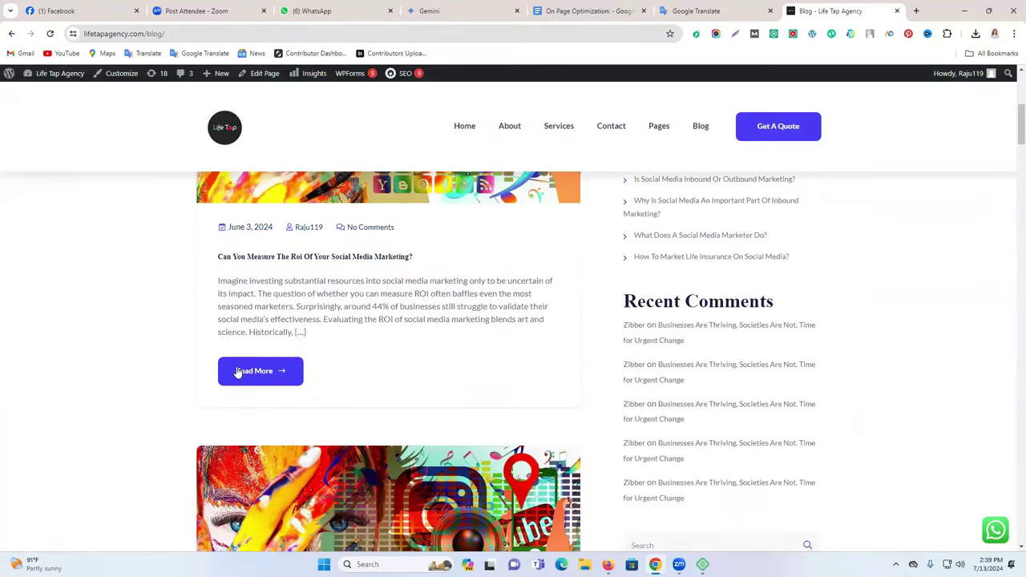
scroll(367, 350, up, 2)
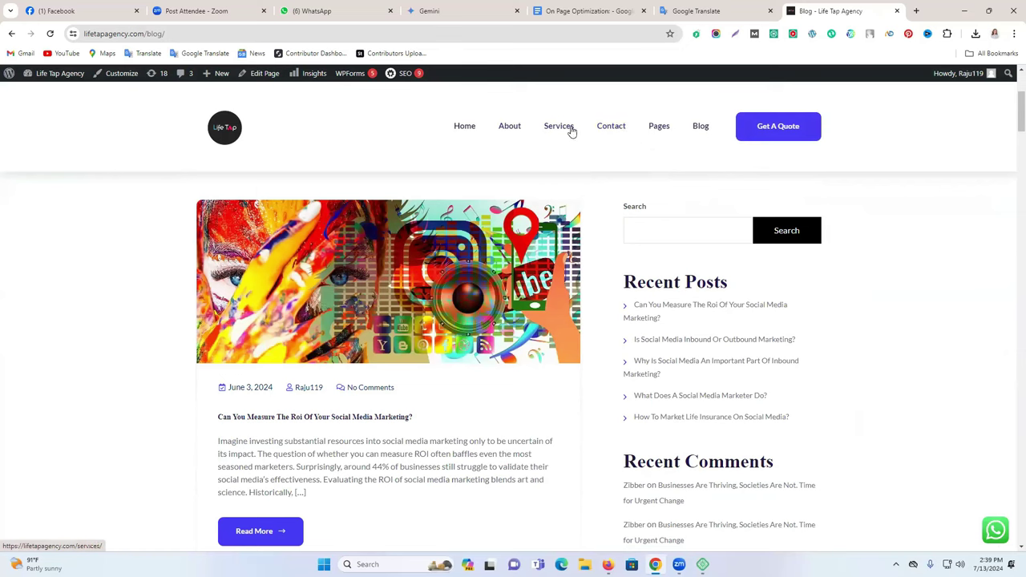
click(464, 132)
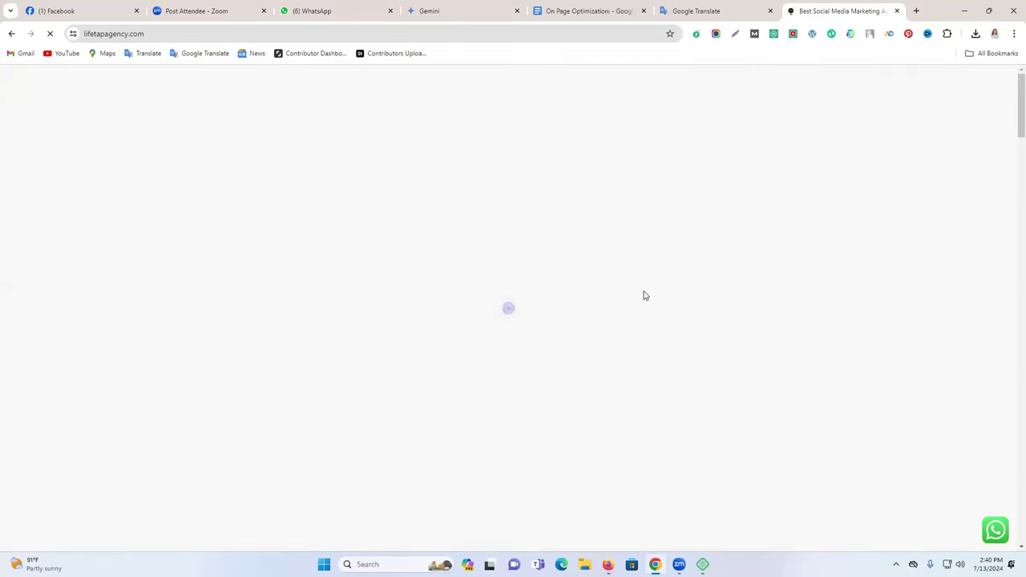
scroll(644, 295, down, 10)
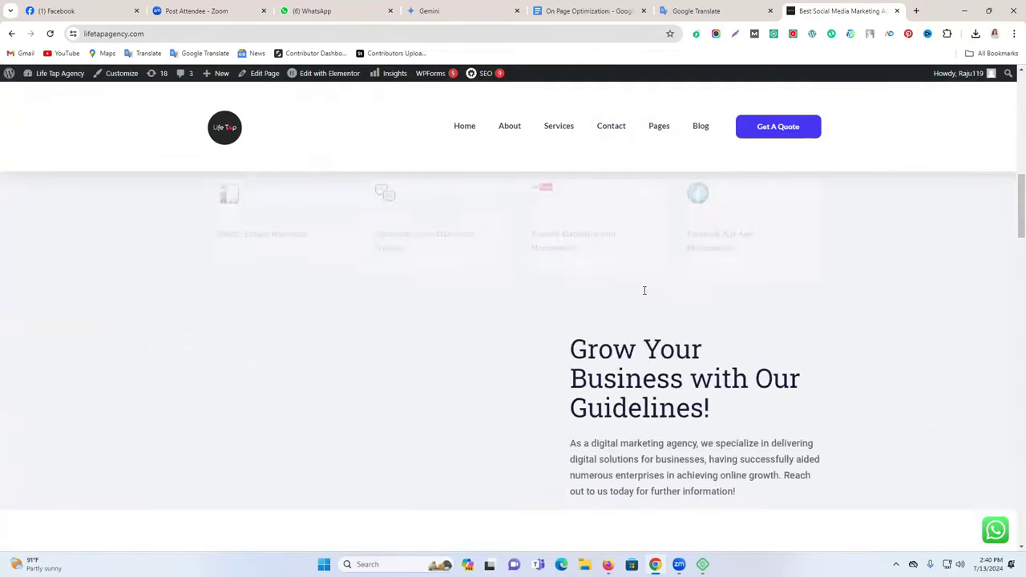
scroll(643, 295, down, 15)
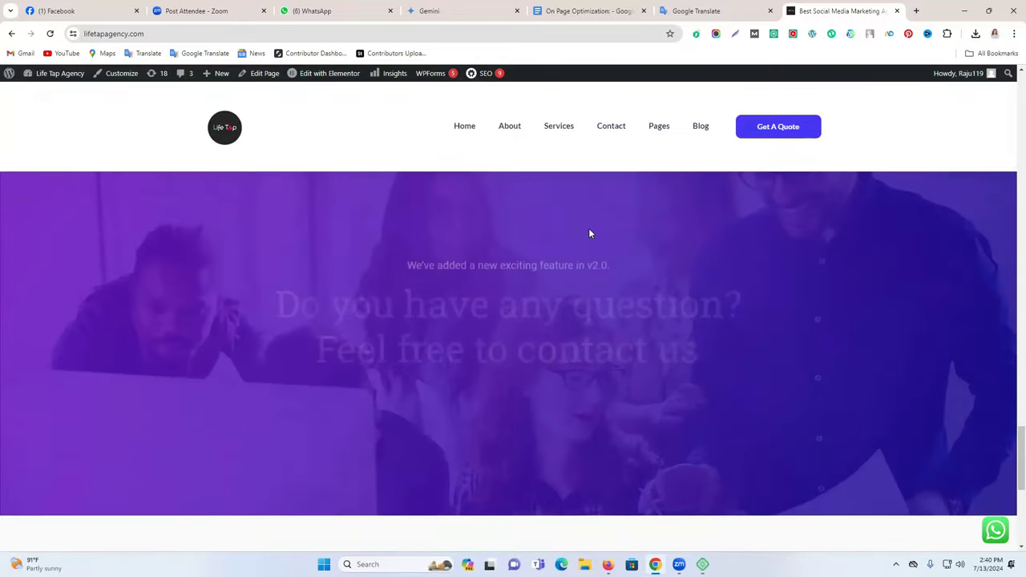
scroll(611, 271, up, 15)
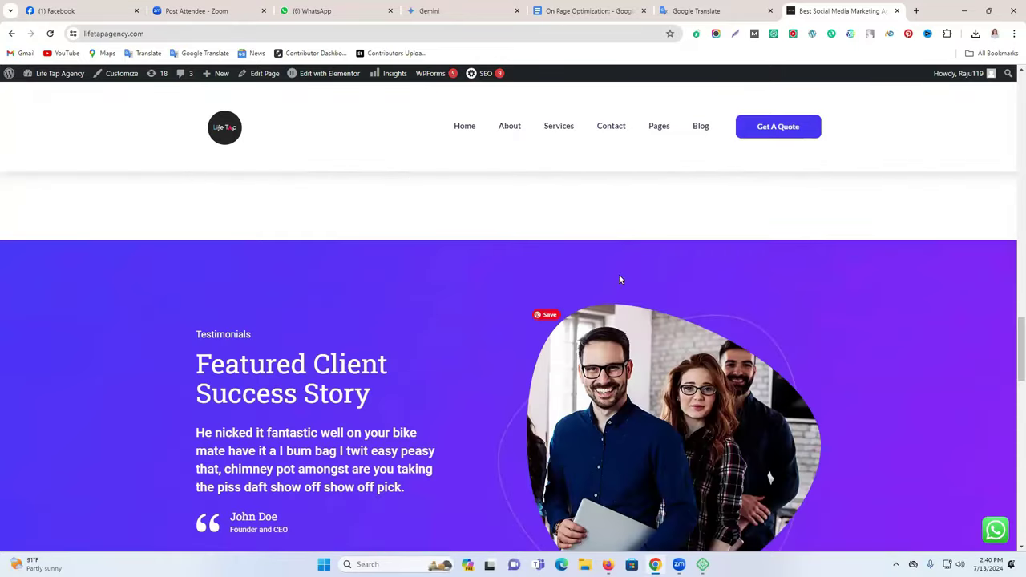
scroll(531, 230, up, 15)
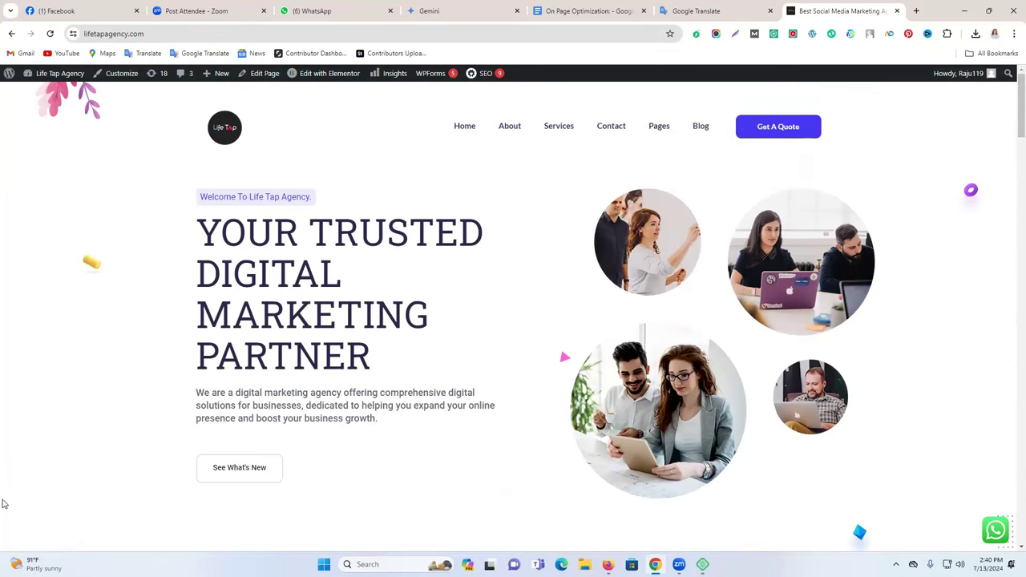
mouse_move(608, 564)
click(608, 494)
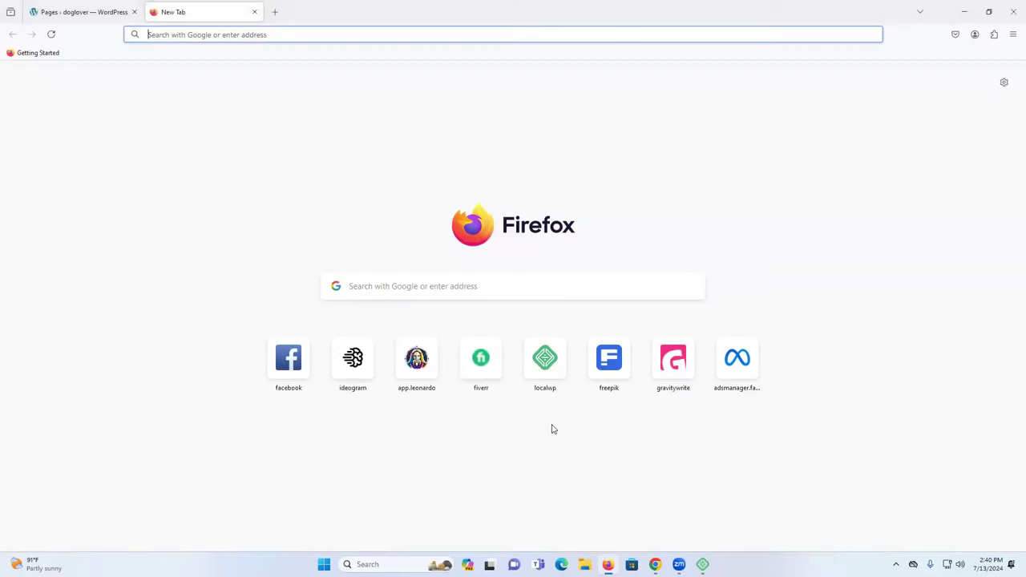
Browse Pages, Themes, Plugins, Add New Plugin, Users and Tools, ending on General Settings.
click(69, 11)
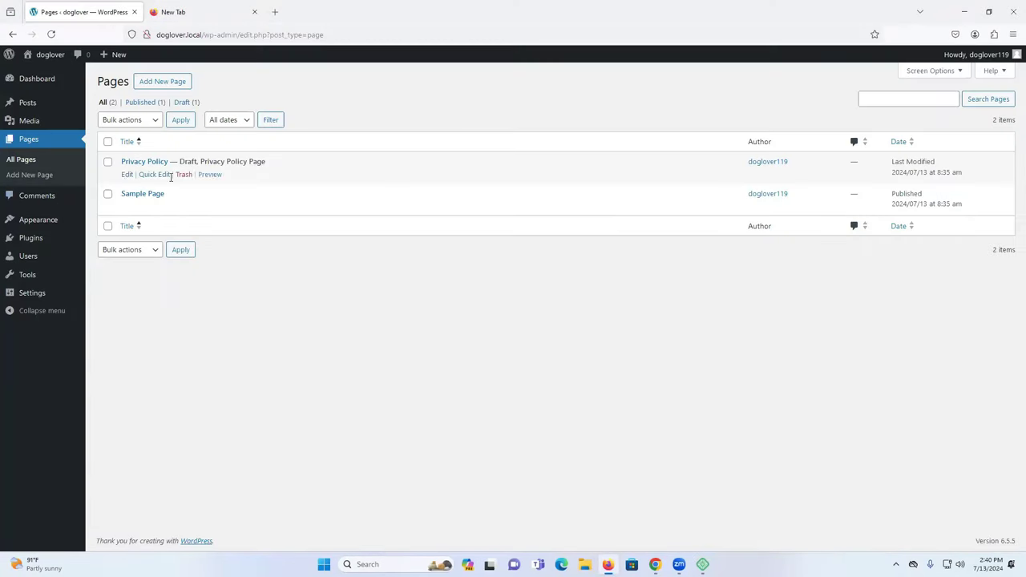
click(36, 224)
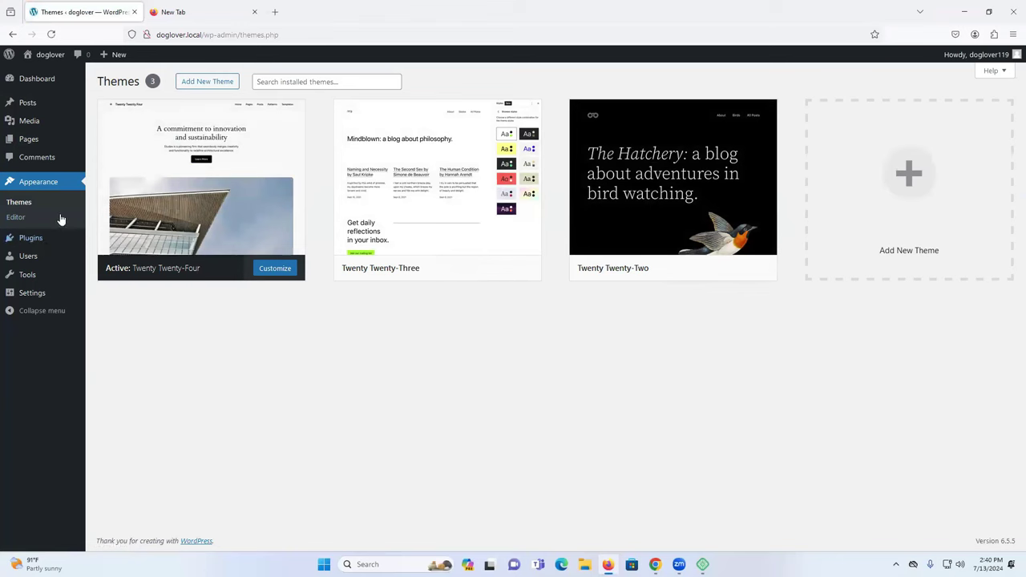
click(43, 246)
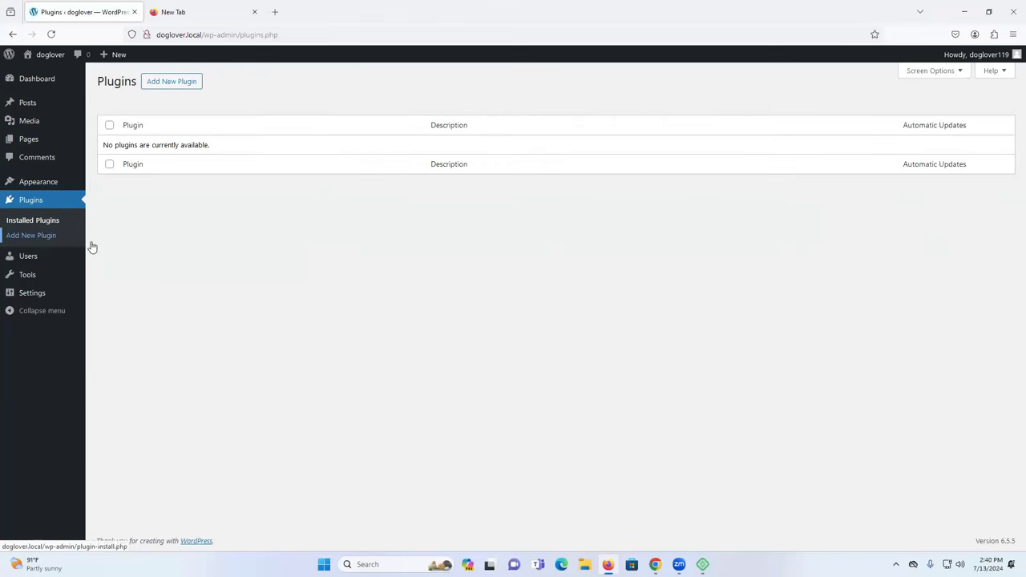
click(163, 81)
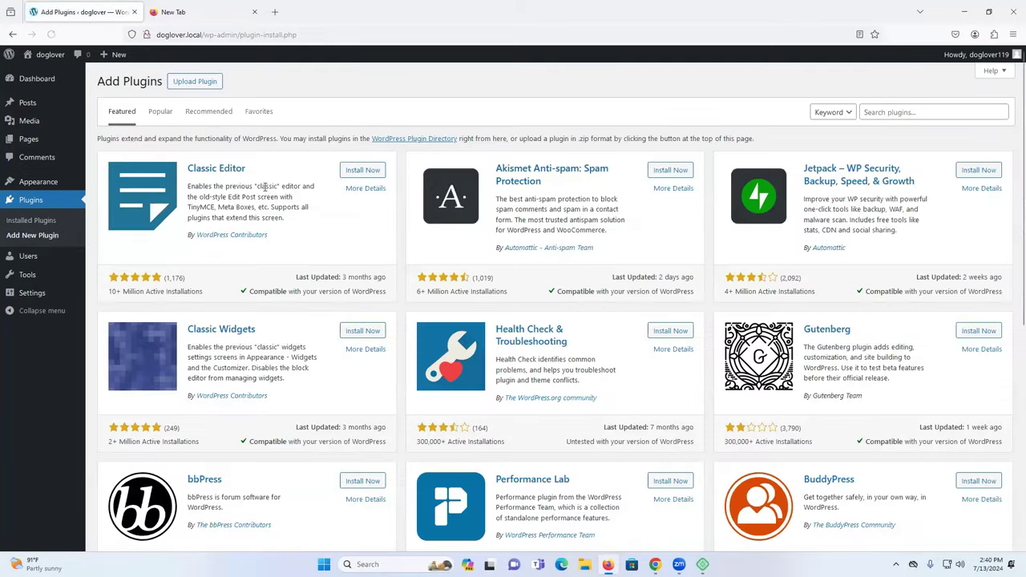
scroll(553, 360, down, 5)
scroll(561, 362, up, 5)
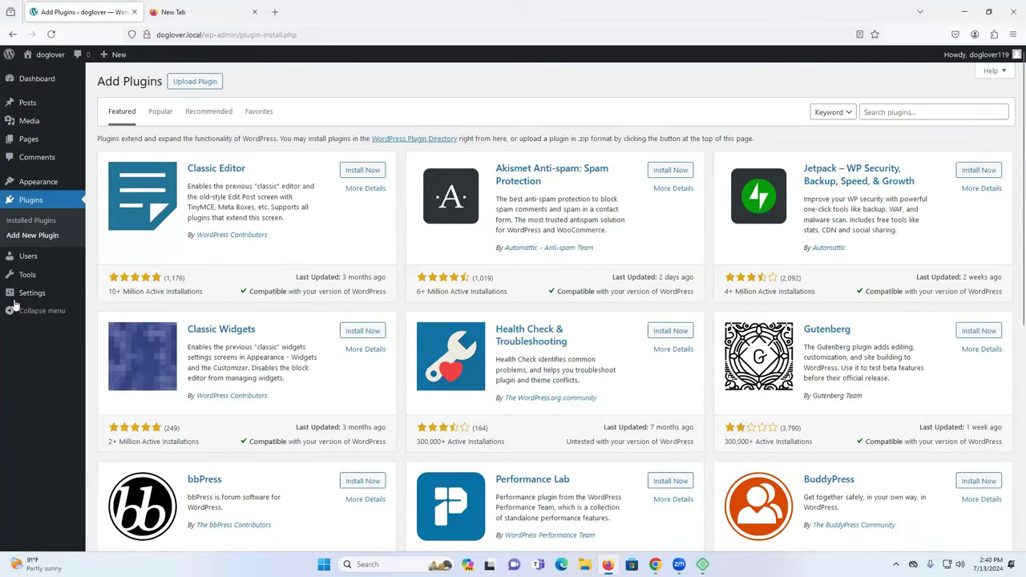
click(30, 256)
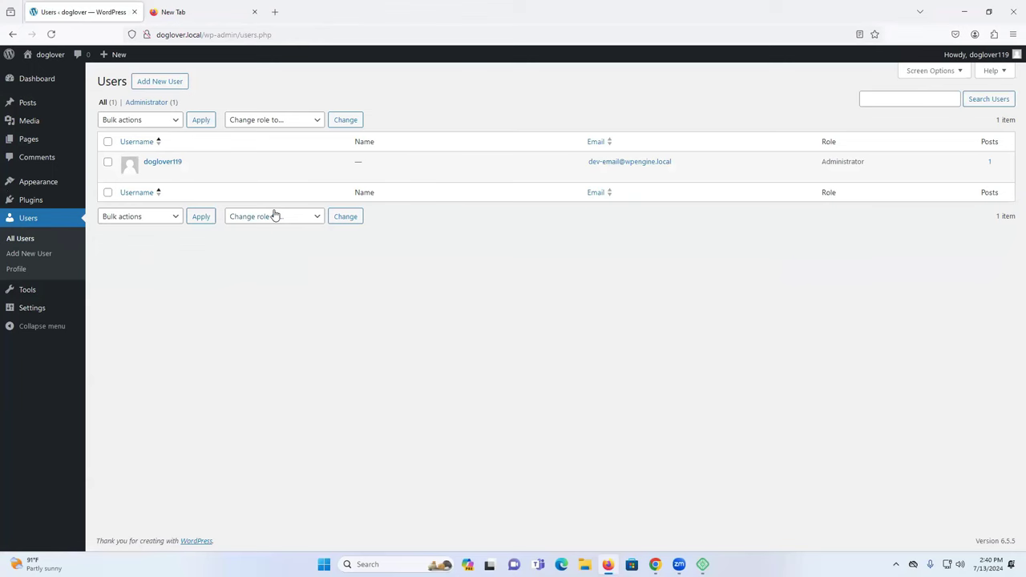
click(25, 290)
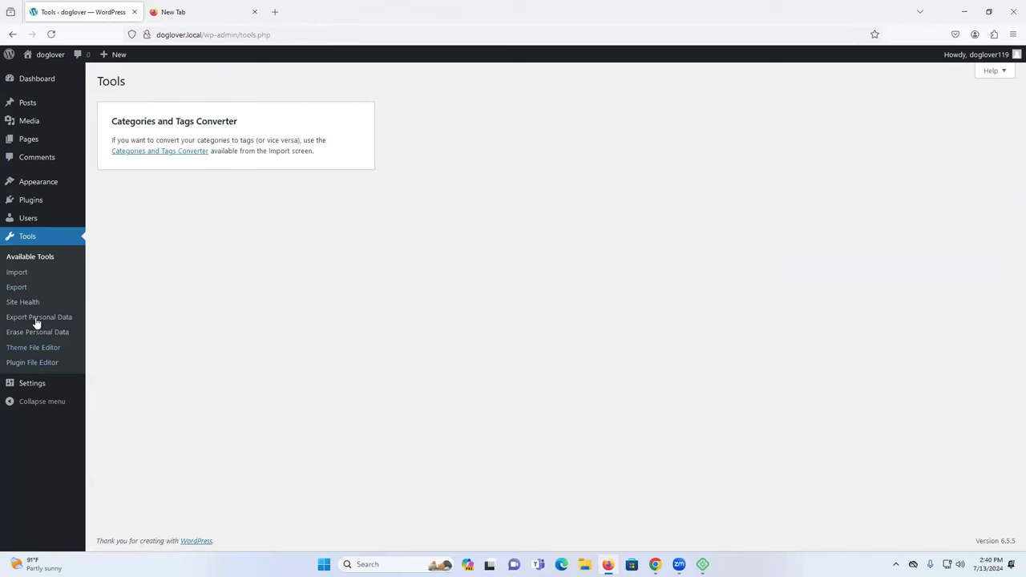
click(65, 384)
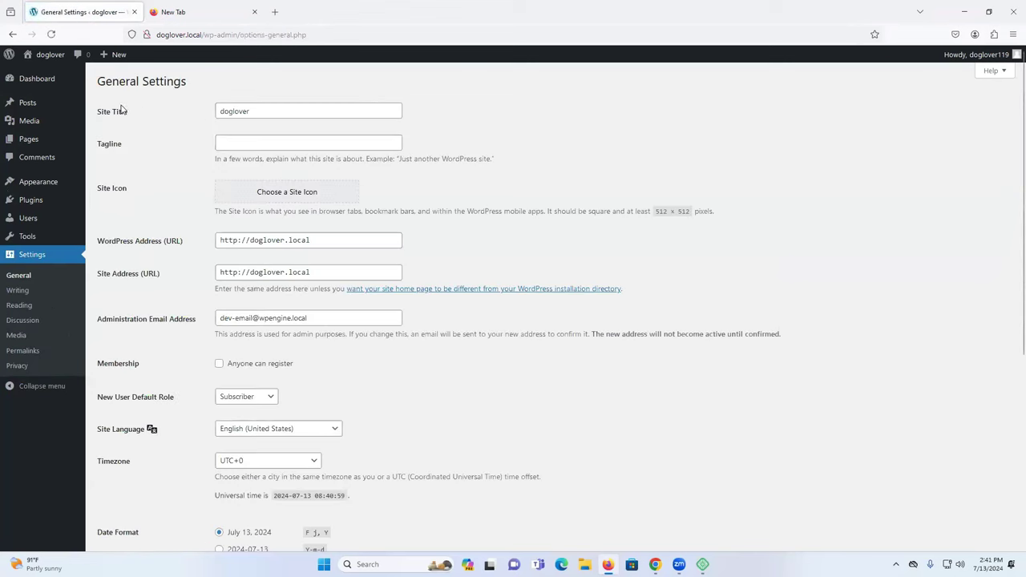
Look over General Settings (site title doglover), then go to Settings > Discussion.
double_click(244, 107)
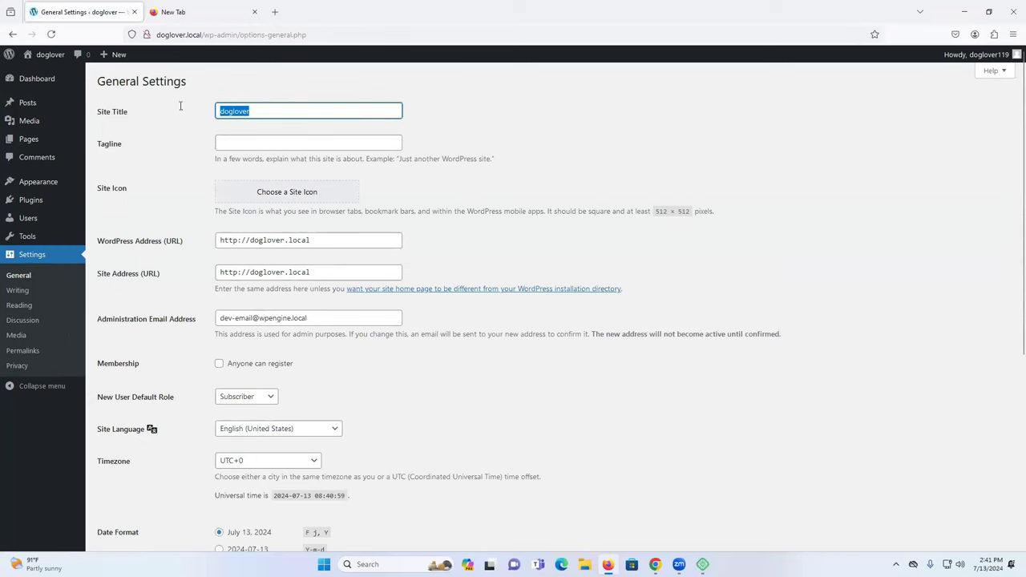
click(164, 157)
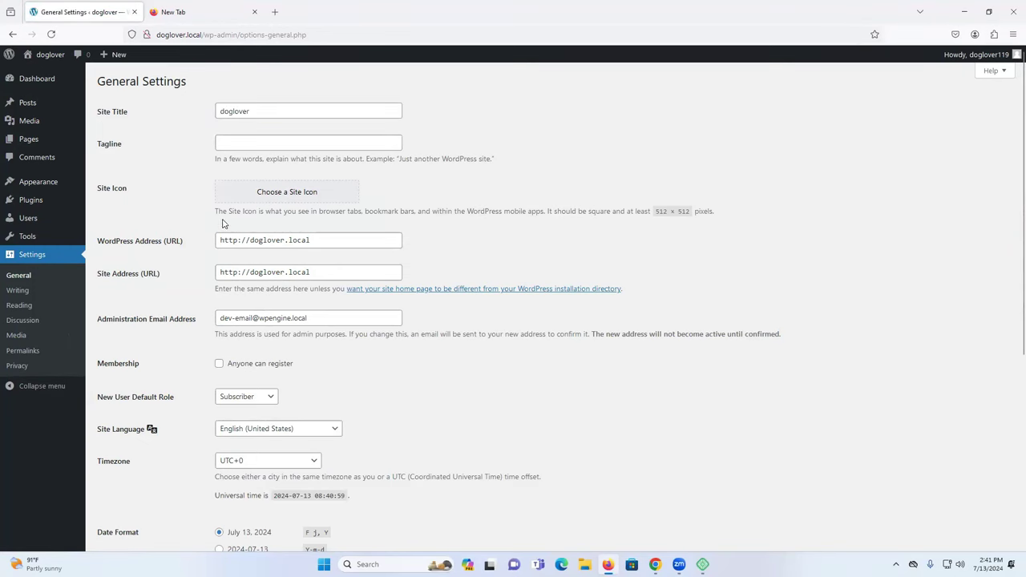
scroll(338, 273, down, 2)
scroll(338, 272, down, 2)
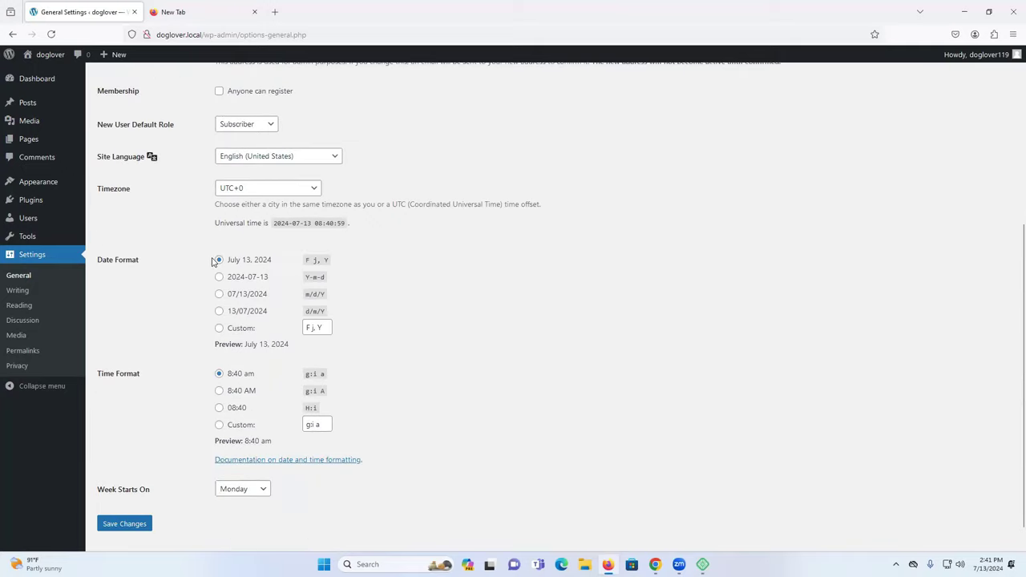
scroll(248, 335, down, 1)
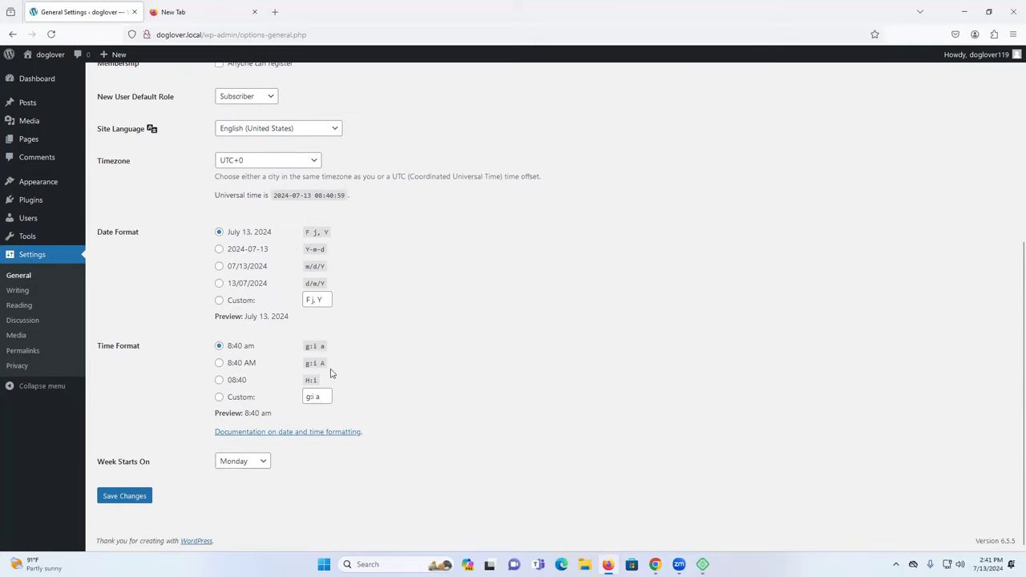
scroll(241, 385, up, 5)
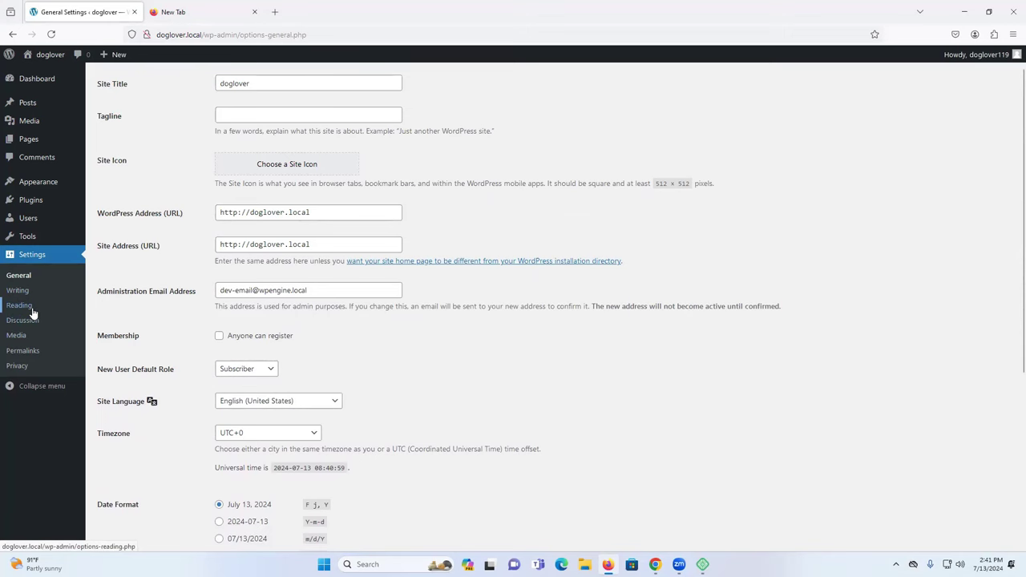
scroll(32, 314, up, 1)
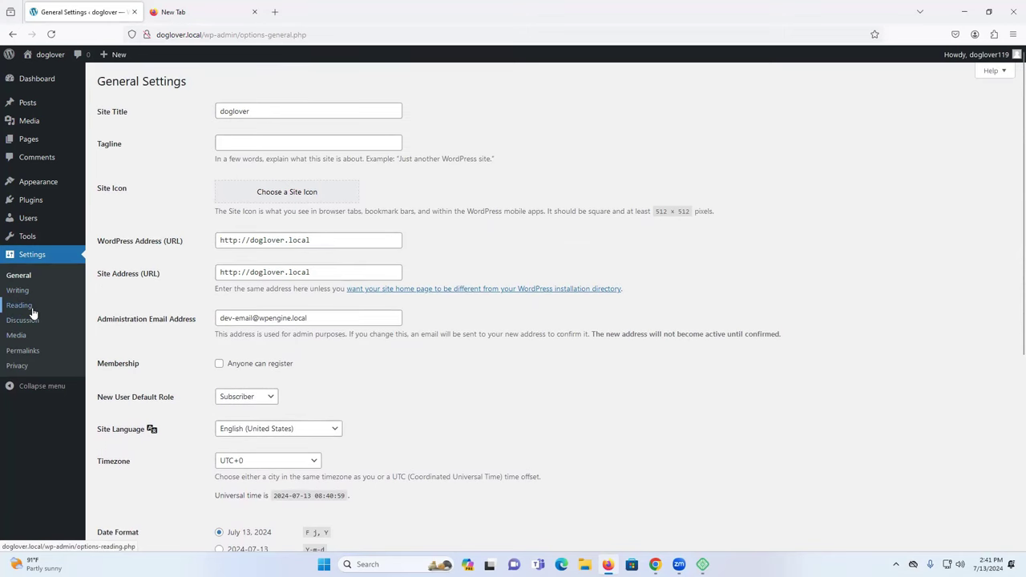
click(22, 321)
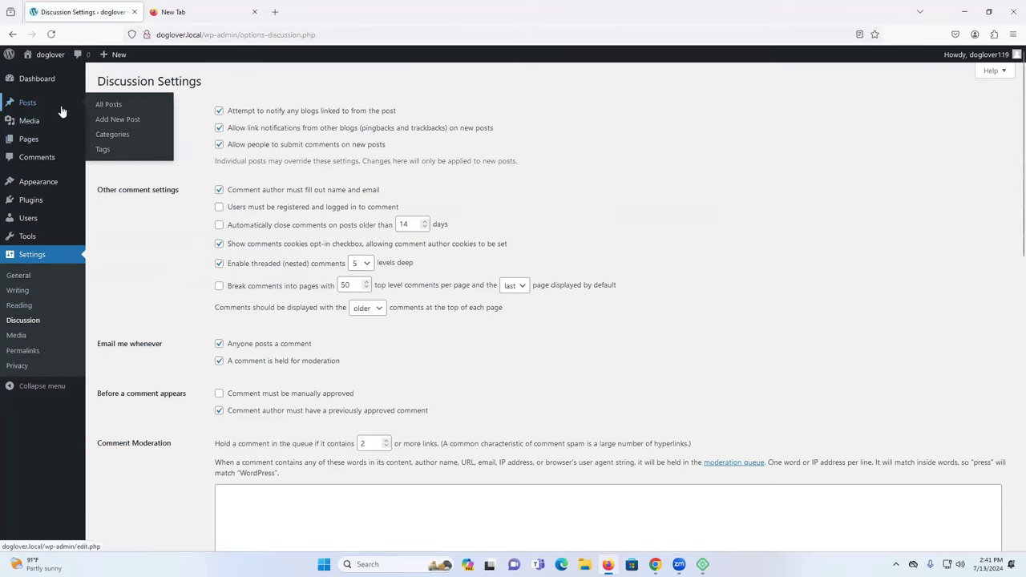
click(233, 6)
click(126, 10)
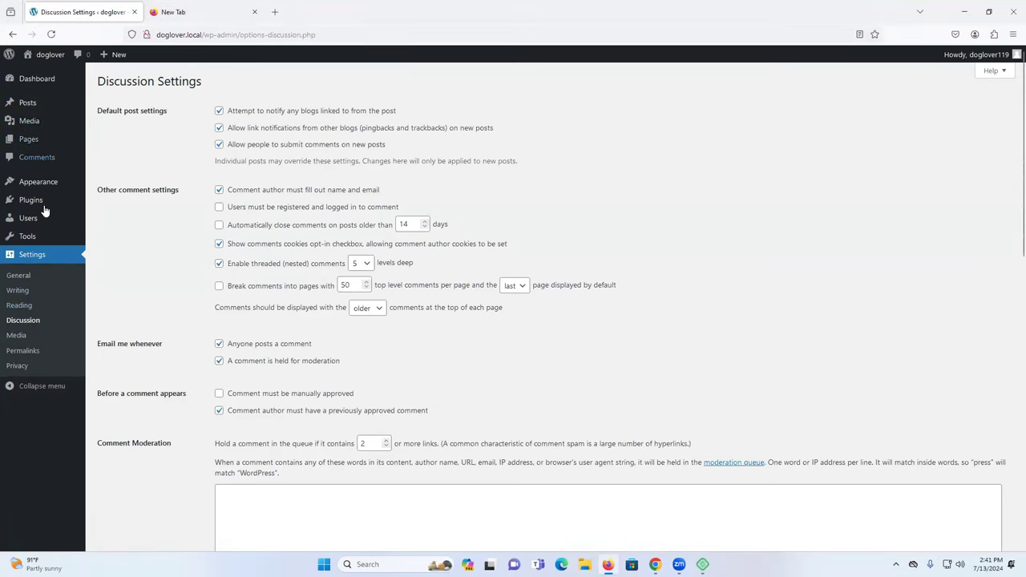
Open the live doglover site in a new tab and scroll through it.
mouse_move(50, 59)
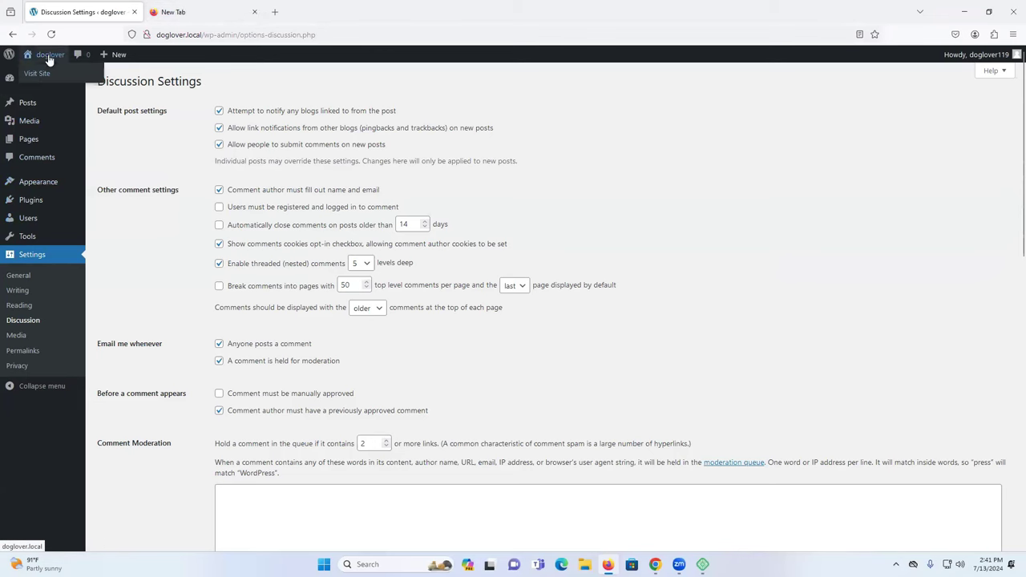
right_click(39, 80)
click(81, 85)
click(200, 12)
scroll(577, 278, down, 2)
scroll(577, 278, down, 6)
scroll(580, 277, up, 7)
scroll(529, 309, down, 4)
scroll(525, 328, down, 15)
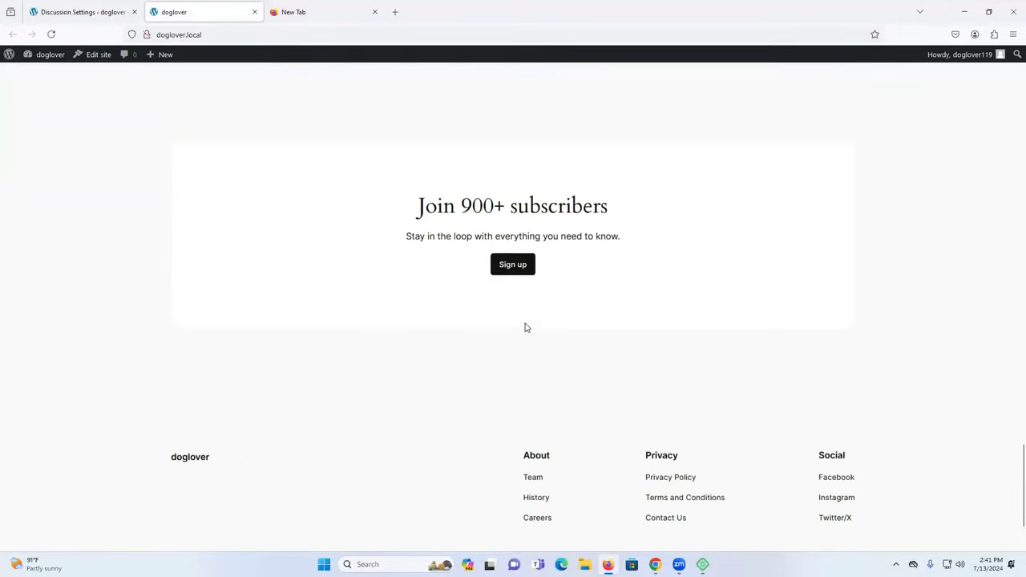
scroll(525, 328, up, 15)
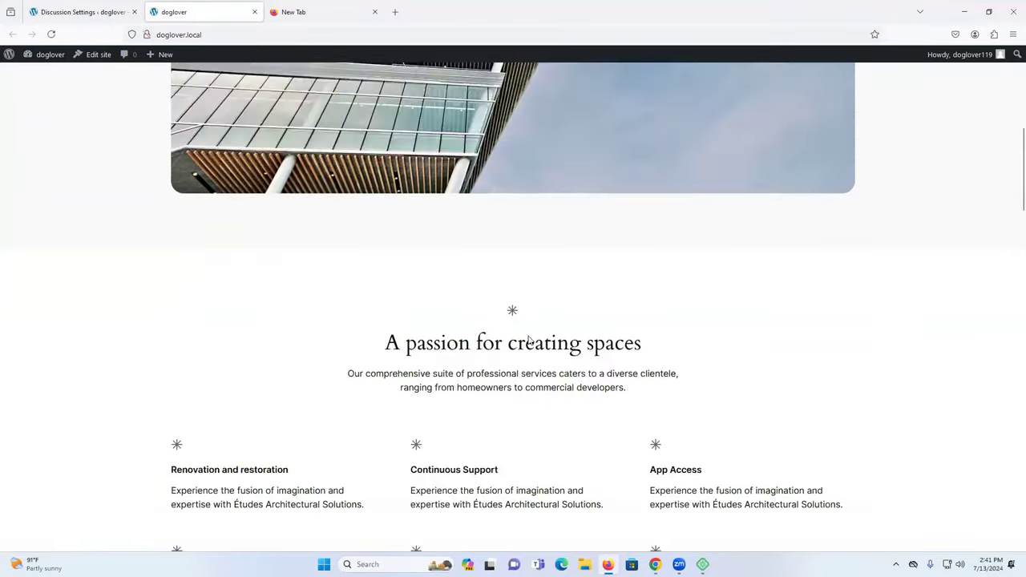
Return to the admin tab and go to Appearance > Themes.
key(ctrl+shift+Tab)
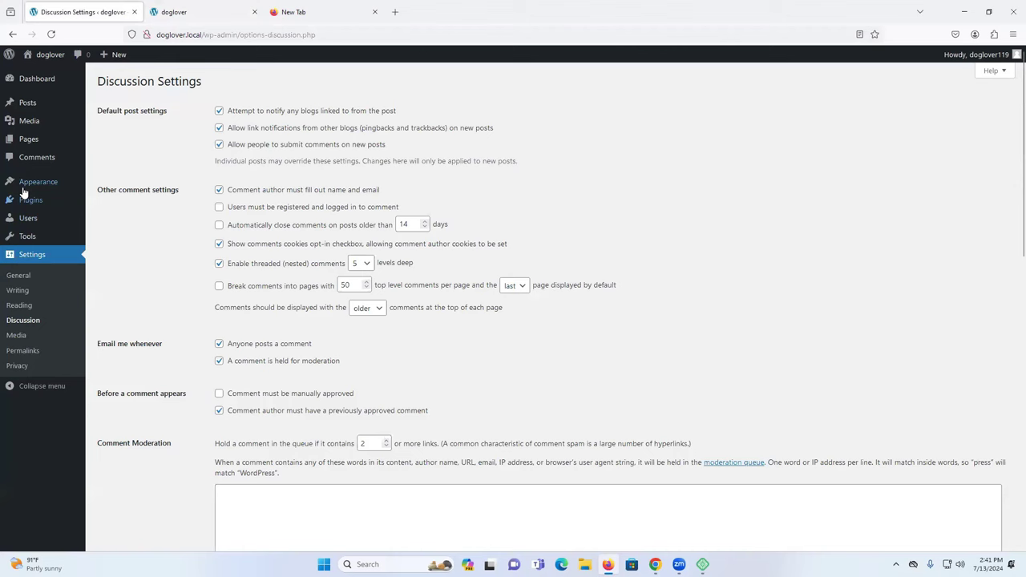
mouse_move(25, 189)
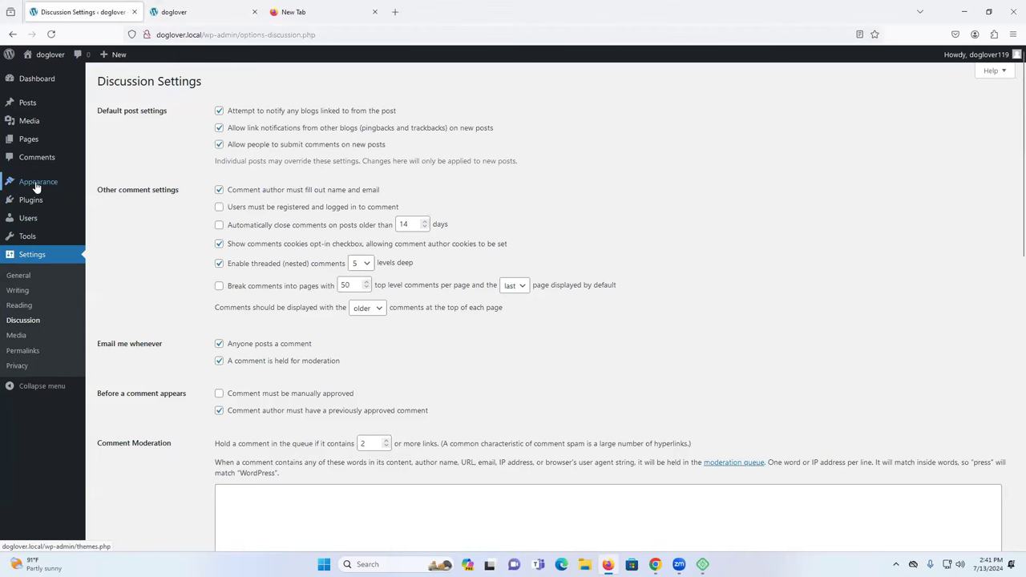
click(36, 183)
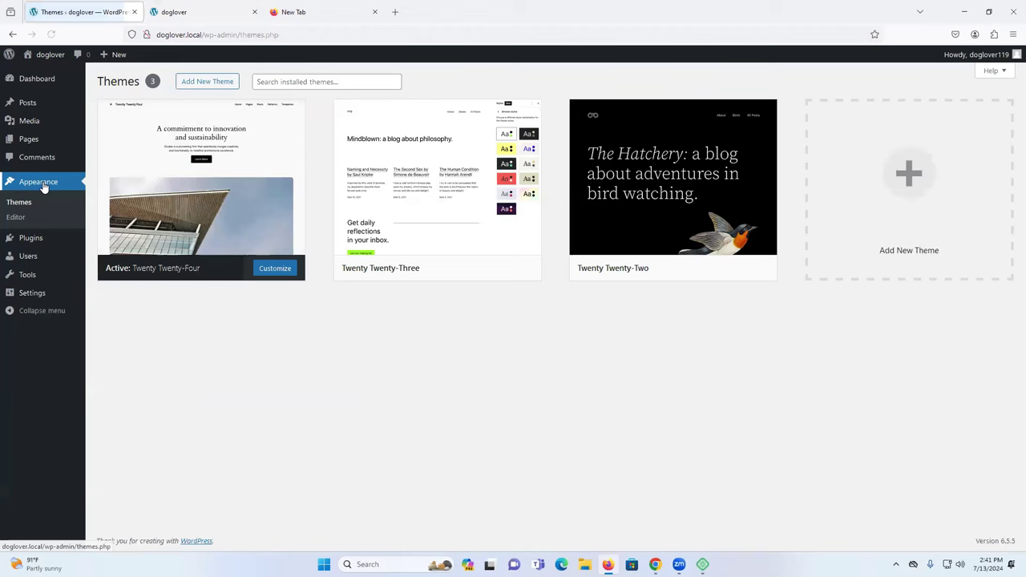
Search Add New Theme for 'za' and install the Zakra theme.
click(206, 82)
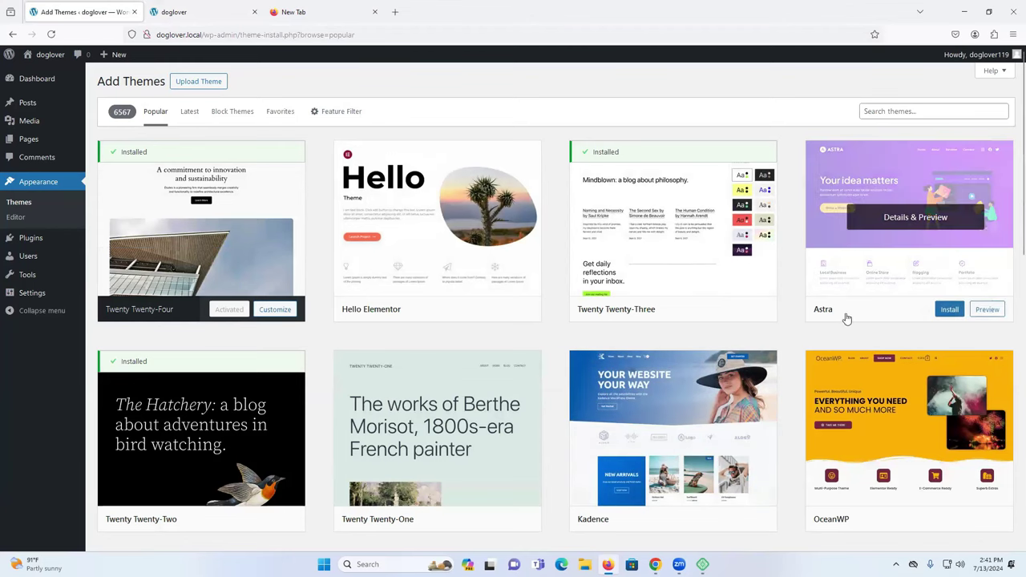
click(934, 111)
text(z)
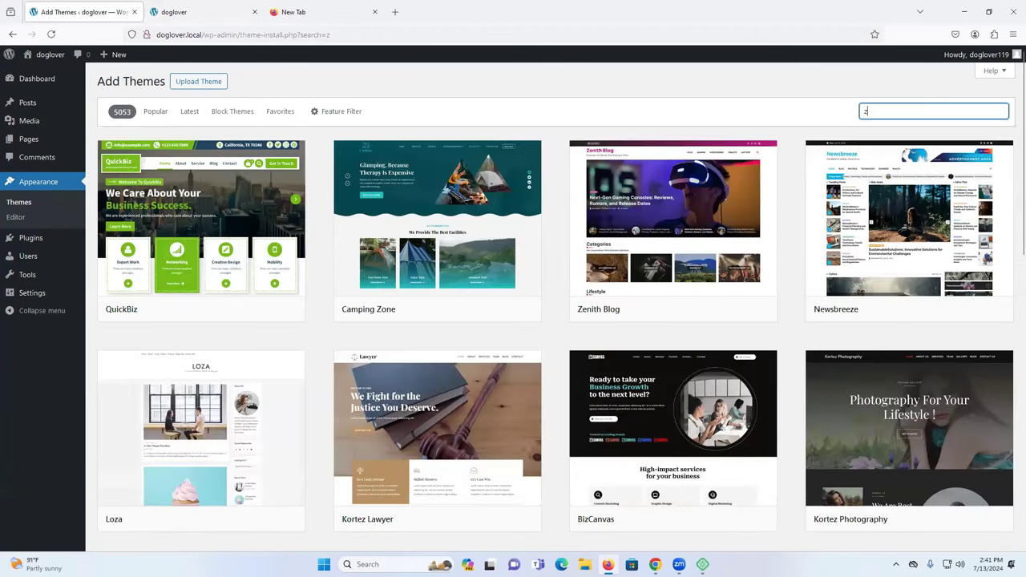
text(ak)
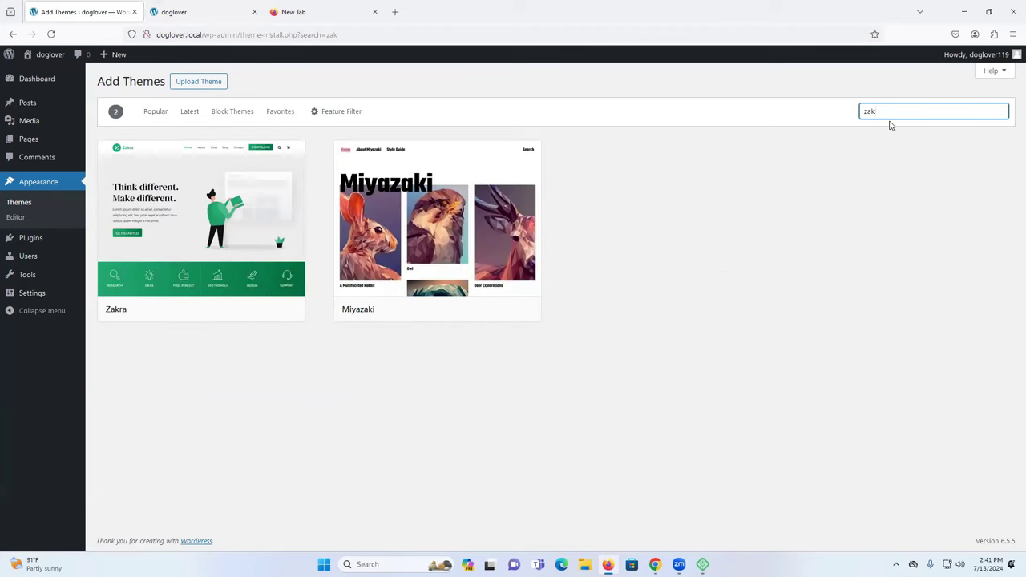
mouse_move(166, 280)
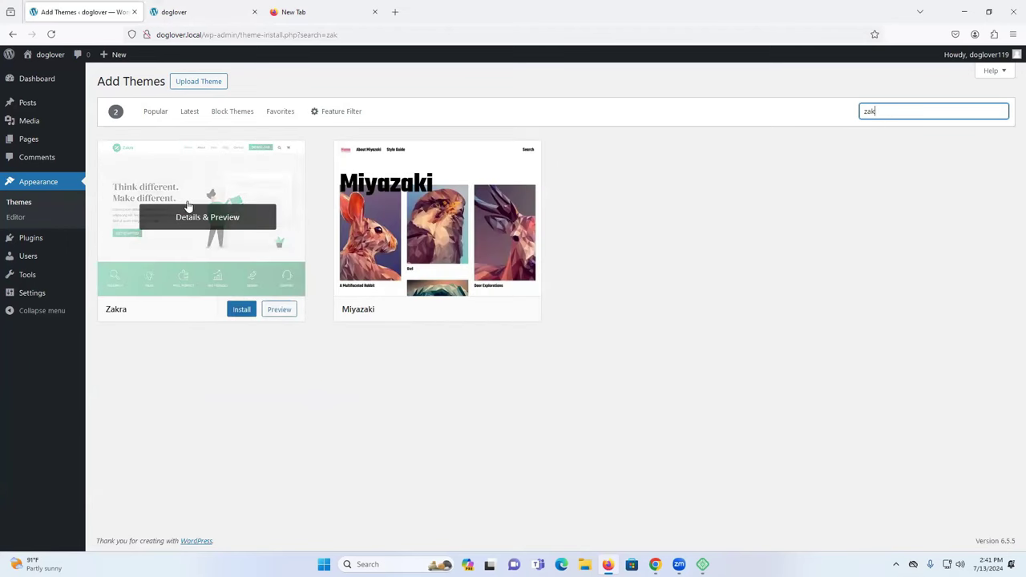
click(239, 314)
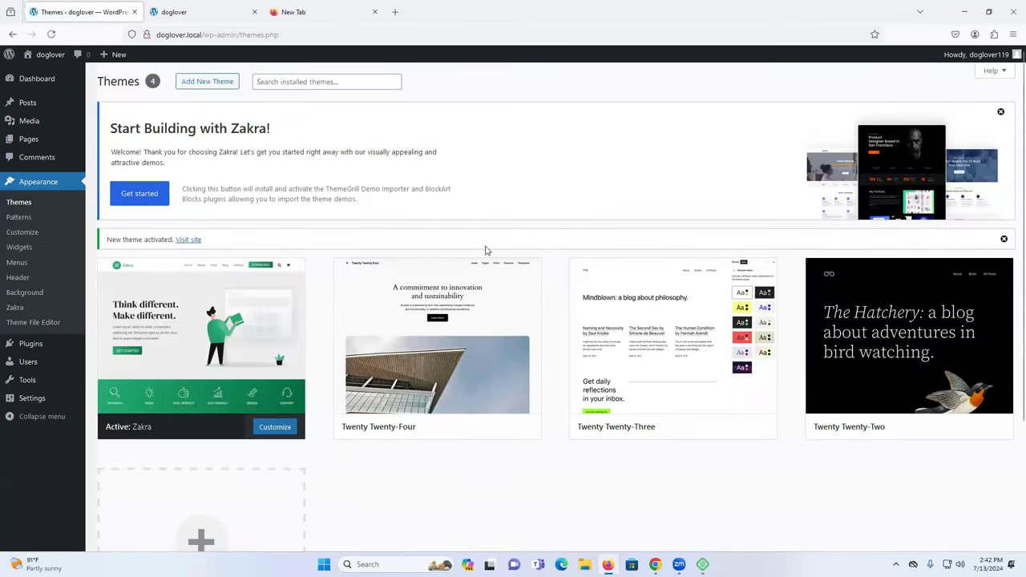
Reload the live site tab to see it in the Zakra layout.
key(ctrl+Tab)
right_click(224, 167)
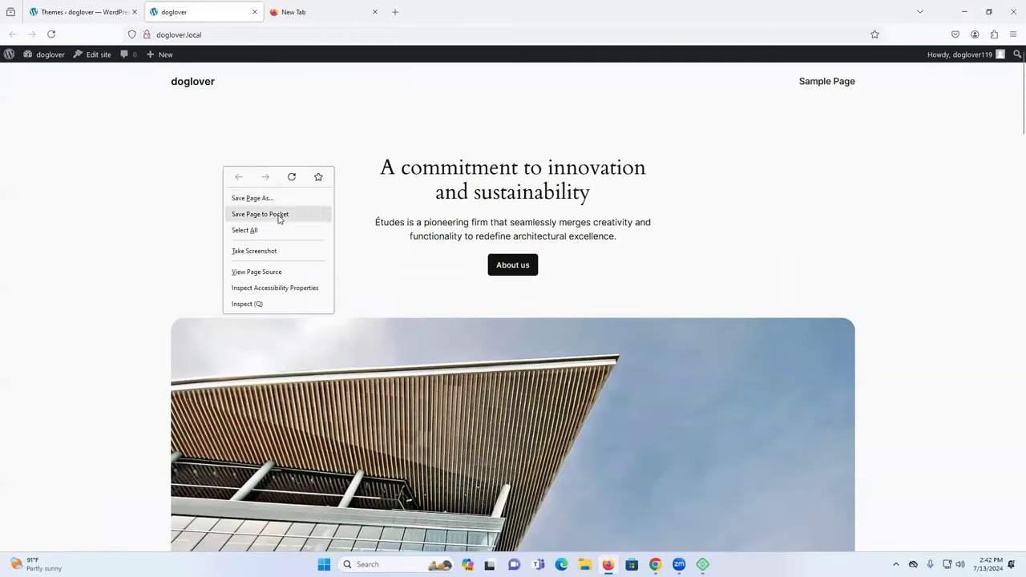
click(291, 178)
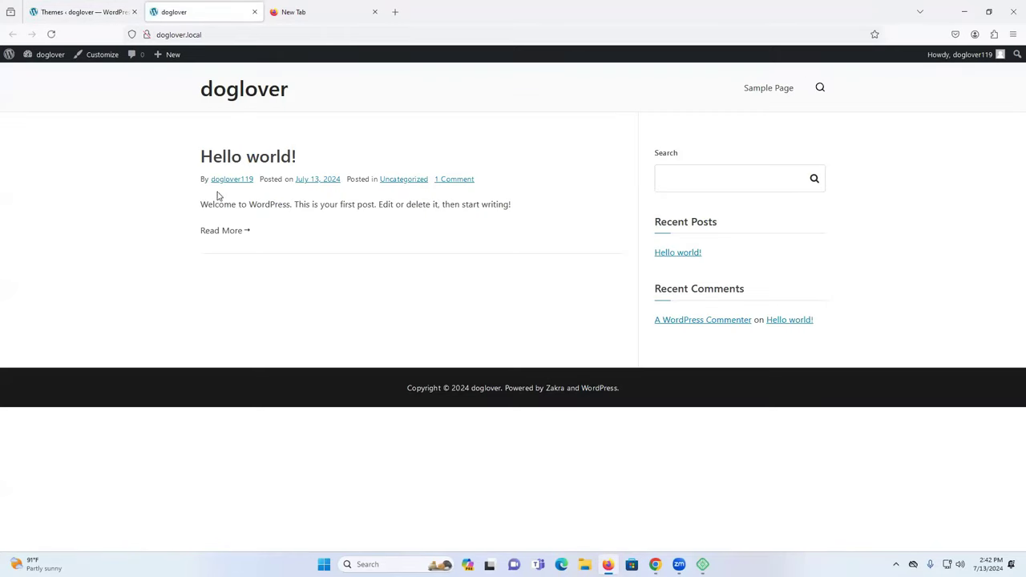
Back on Themes, start Zakra's Get started setup installing ThemeGrill Demo Importer and BlockArt Blocks.
click(112, 9)
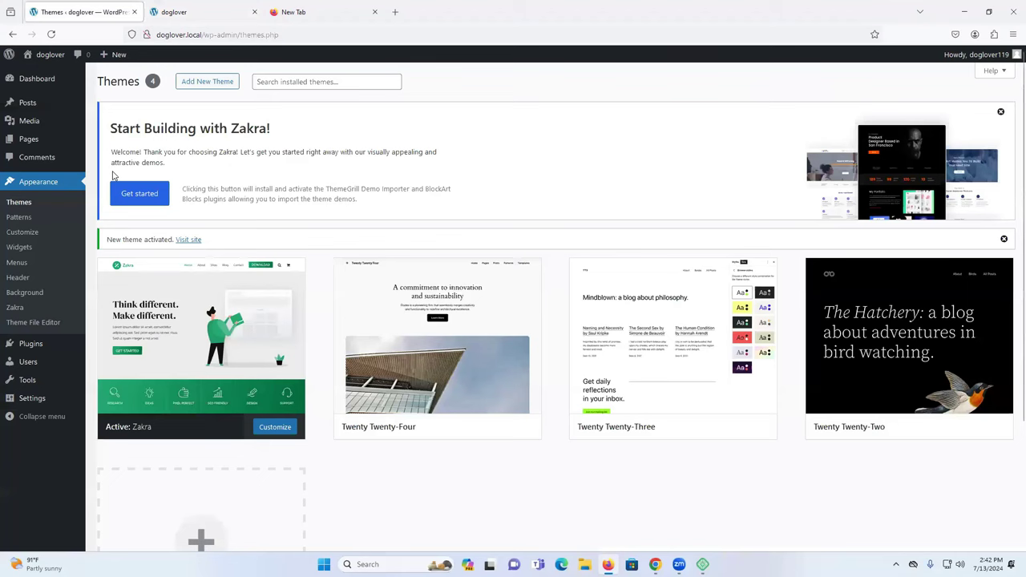
drag(118, 129, 336, 137)
click(298, 133)
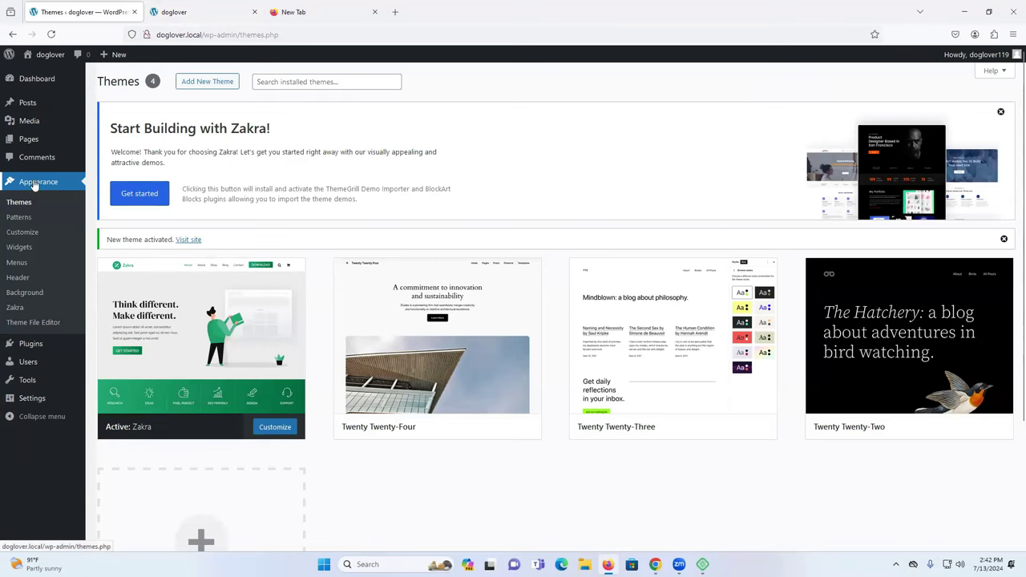
click(139, 196)
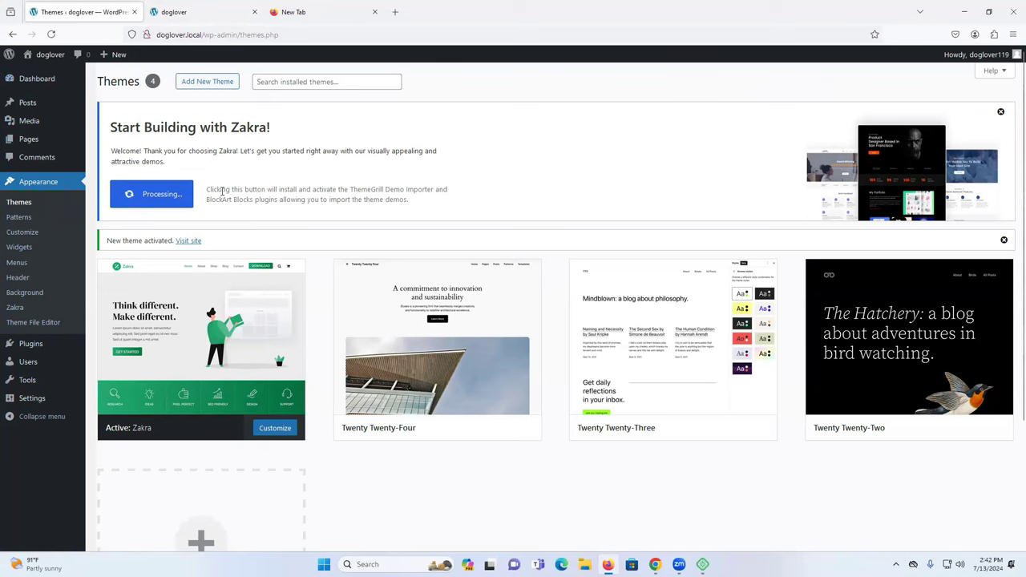
Highlight the plugin names in the Zakra setup banner's description while setup finishes.
drag(214, 186, 476, 198)
click(476, 199)
drag(362, 192, 461, 194)
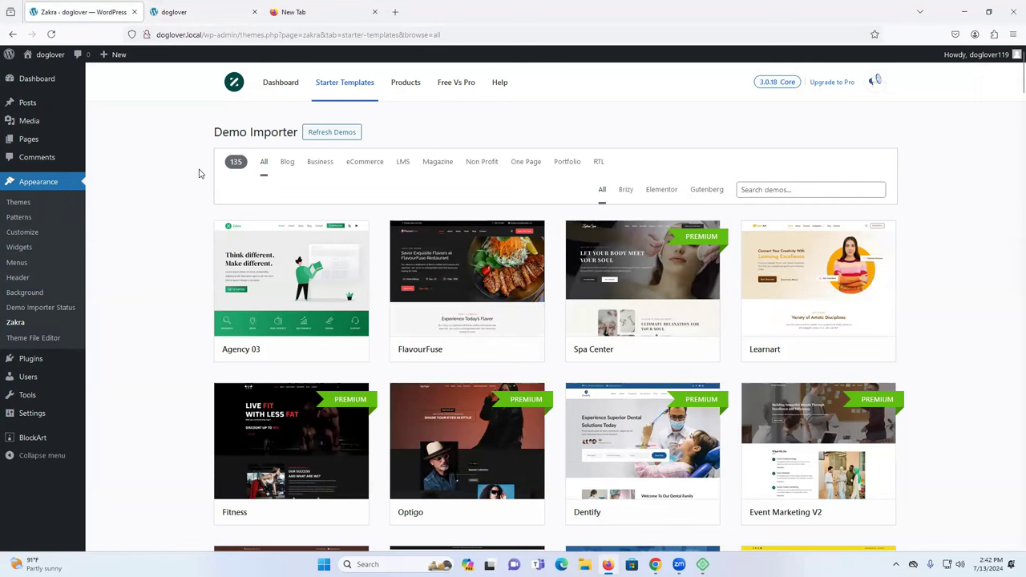
Browse the starter templates grid and start importing the Restaurant demo.
scroll(562, 304, down, 12)
scroll(710, 314, down, 8)
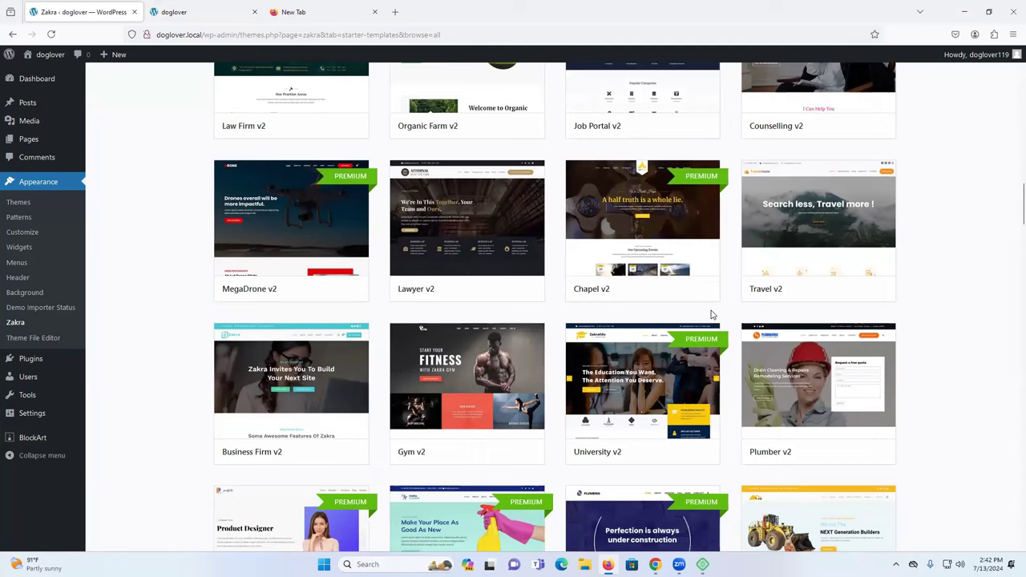
scroll(710, 314, down, 3)
scroll(626, 296, down, 8)
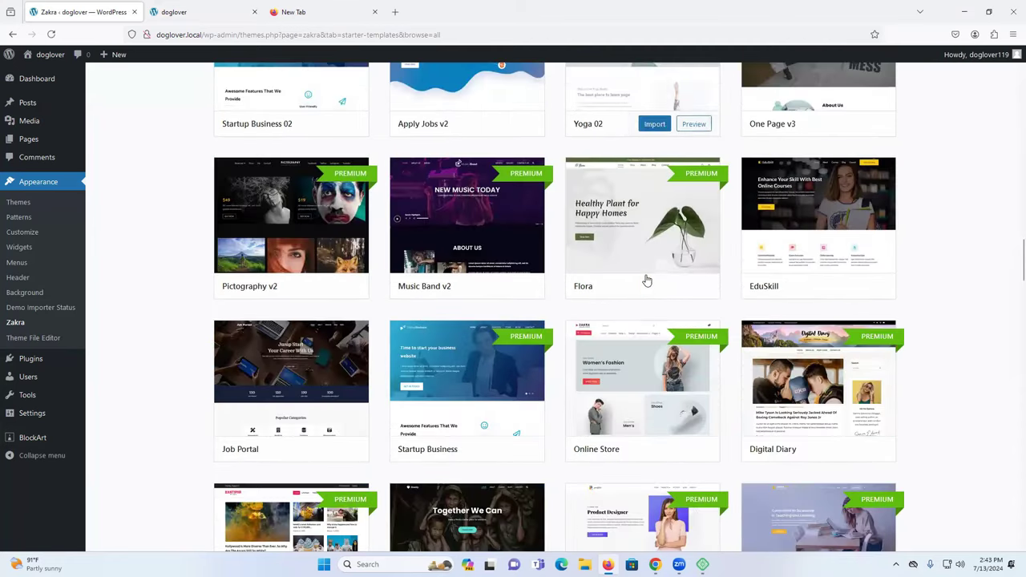
scroll(579, 387, down, 6)
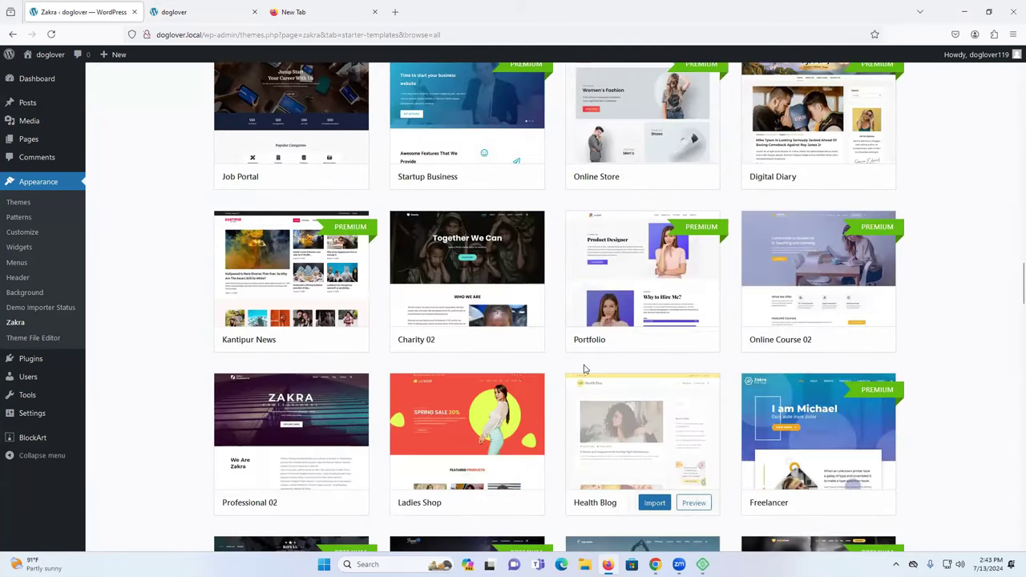
scroll(698, 359, down, 4)
scroll(698, 362, down, 5)
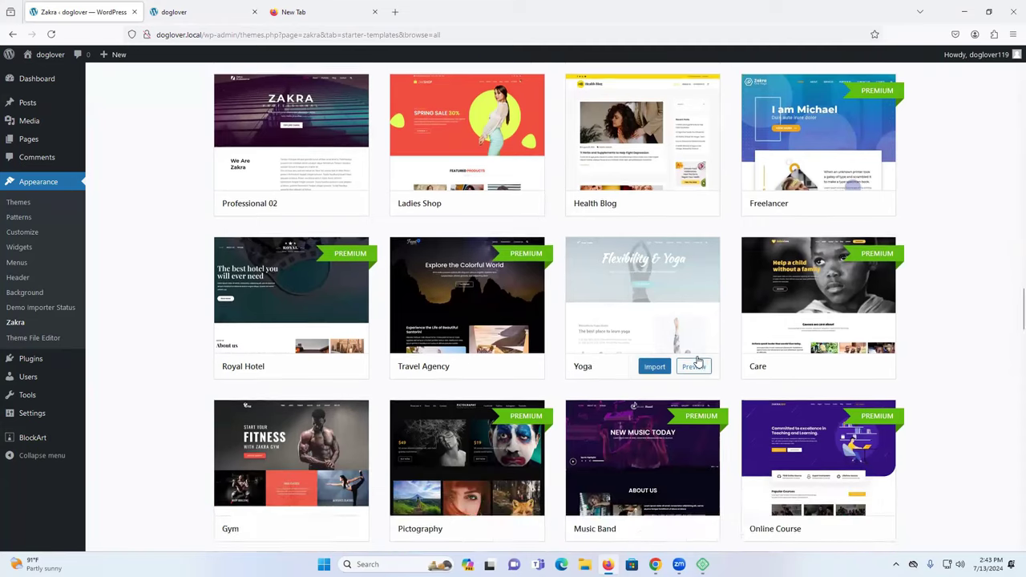
scroll(697, 360, down, 10)
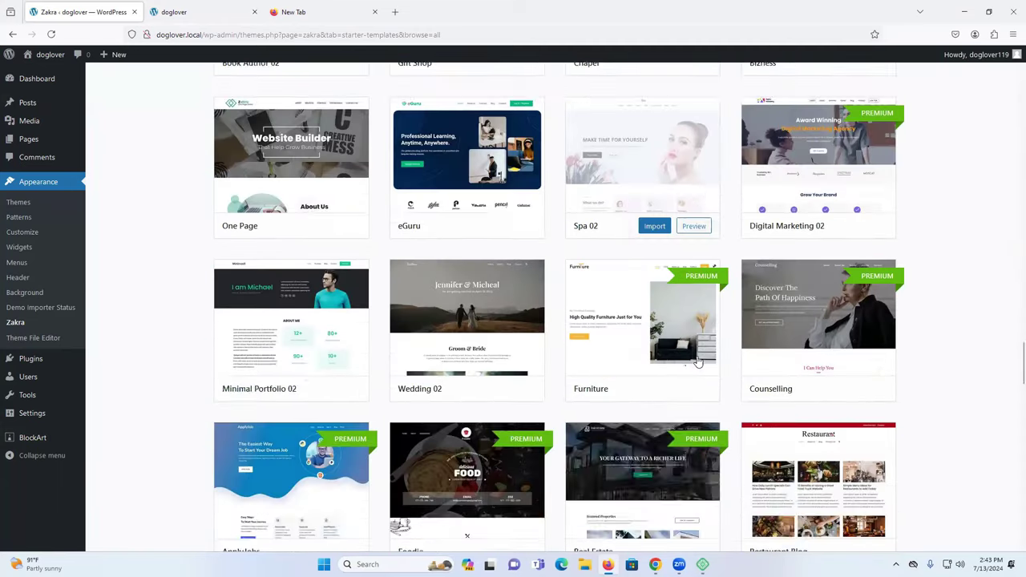
scroll(698, 363, down, 5)
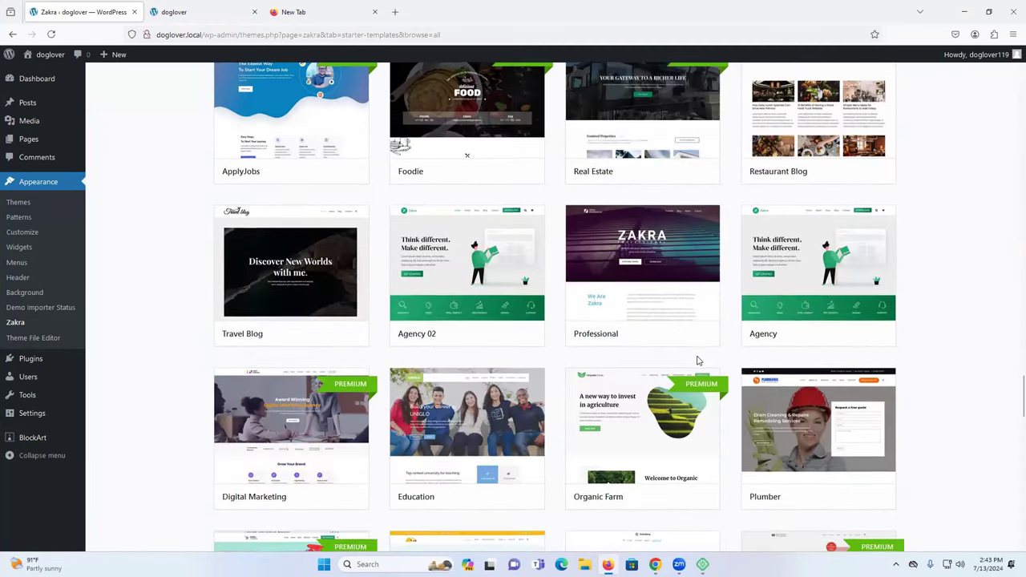
scroll(699, 363, down, 5)
scroll(698, 362, down, 5)
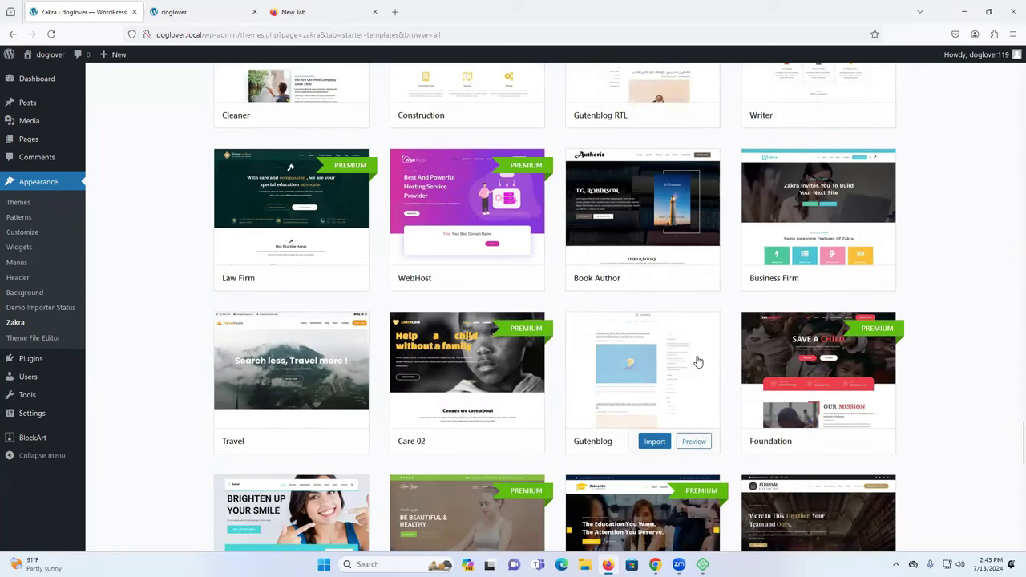
scroll(698, 361, down, 4)
scroll(697, 361, down, 5)
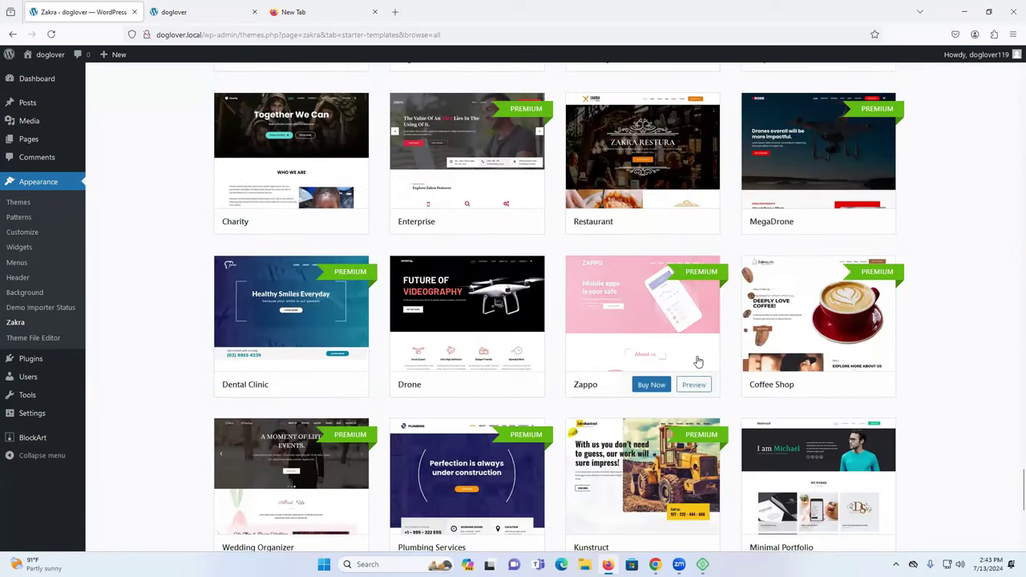
scroll(698, 362, down, 4)
scroll(698, 363, down, 3)
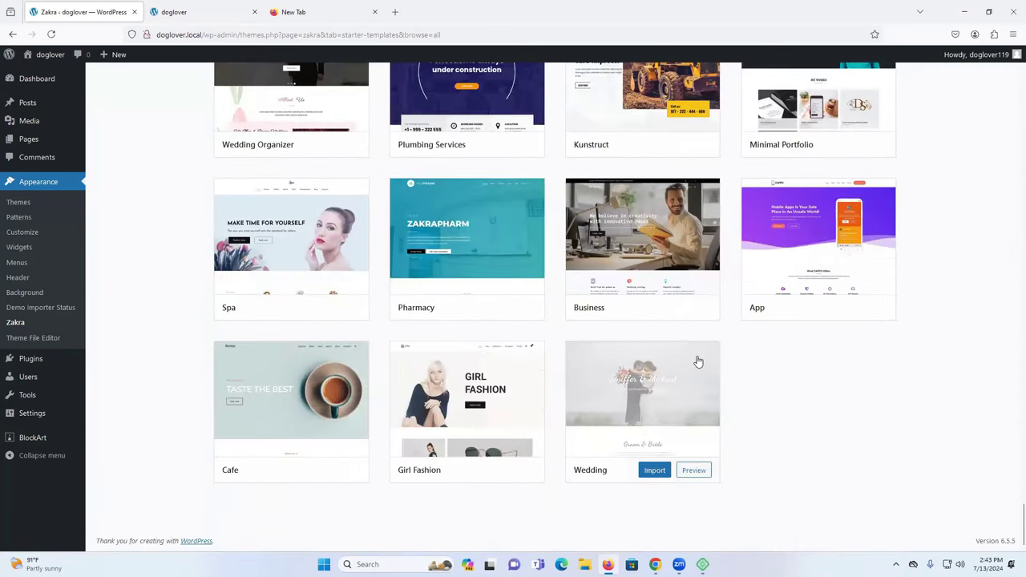
scroll(699, 363, up, 3)
scroll(697, 361, up, 8)
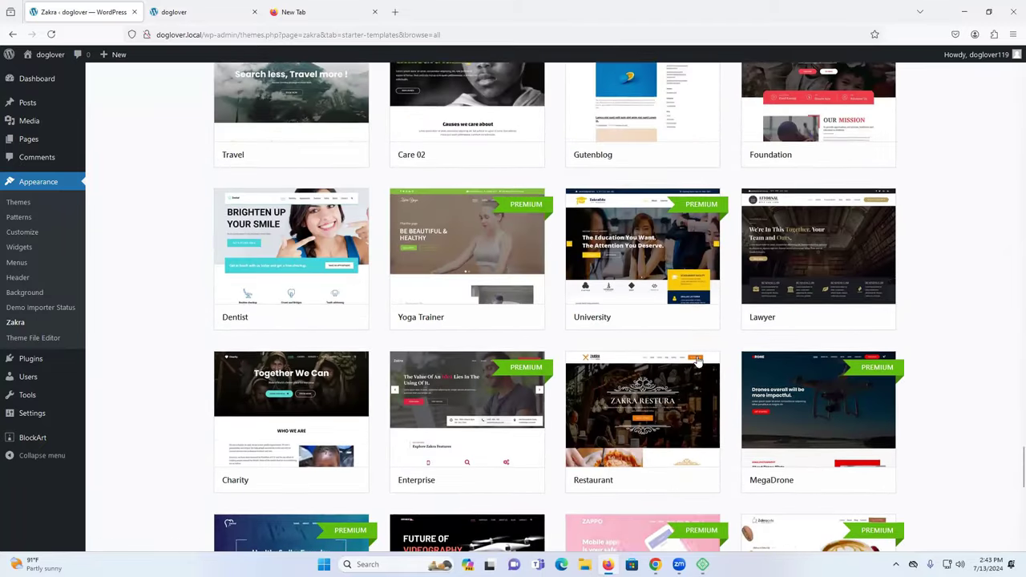
scroll(697, 362, down, 3)
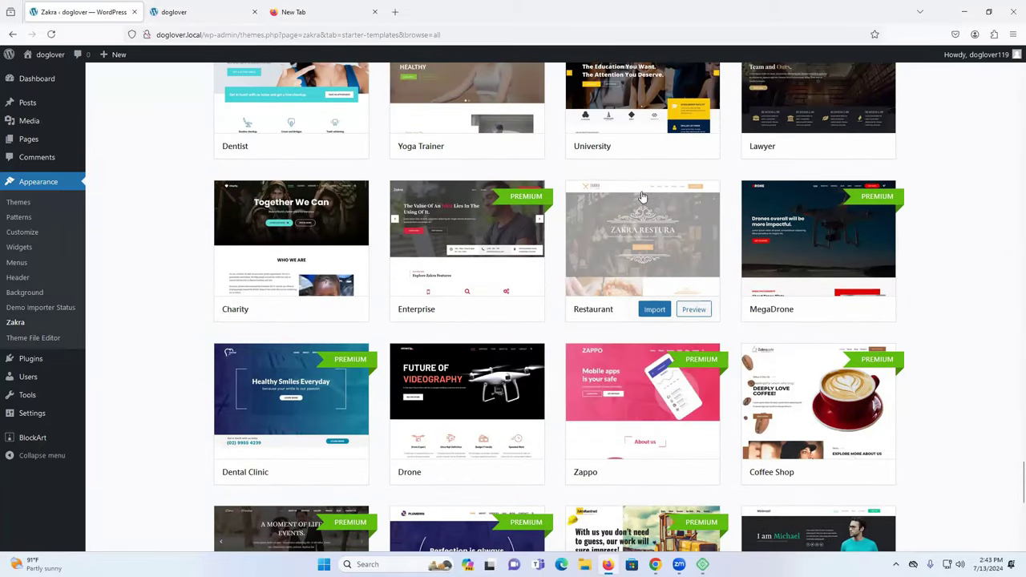
click(655, 309)
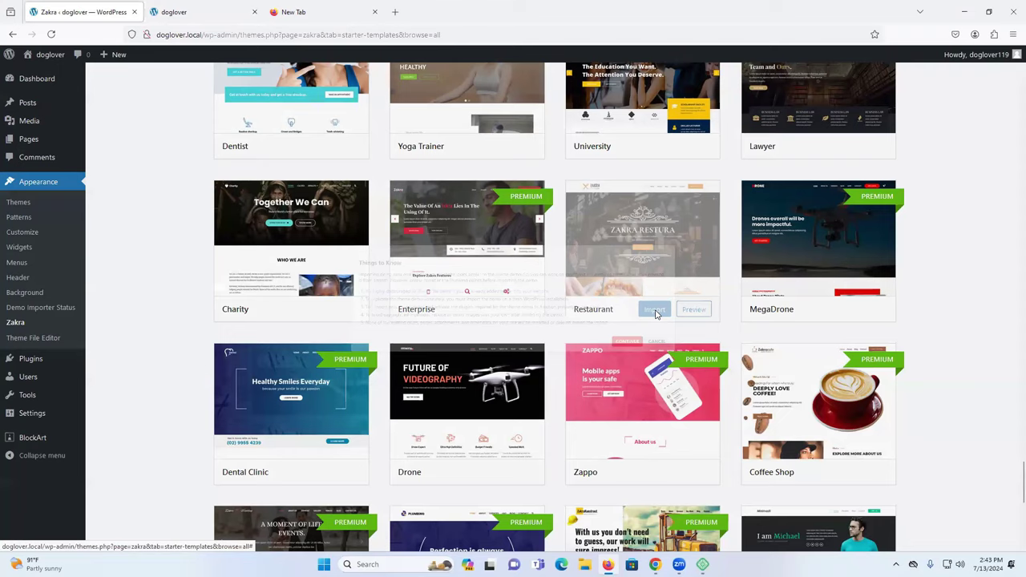
Confirm the Restaurant demo import and watch its progress.
click(695, 371)
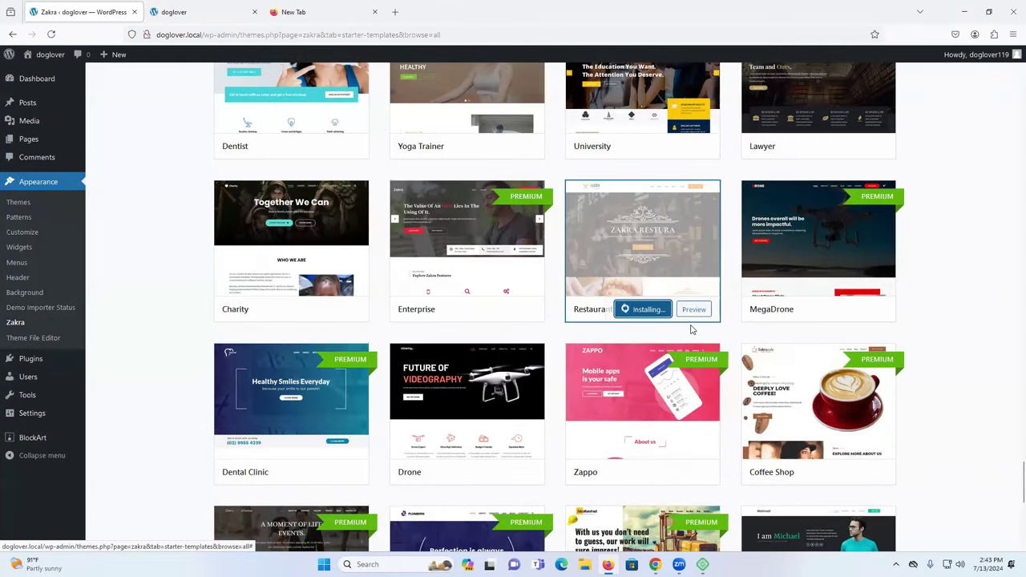
scroll(691, 330, up, 10)
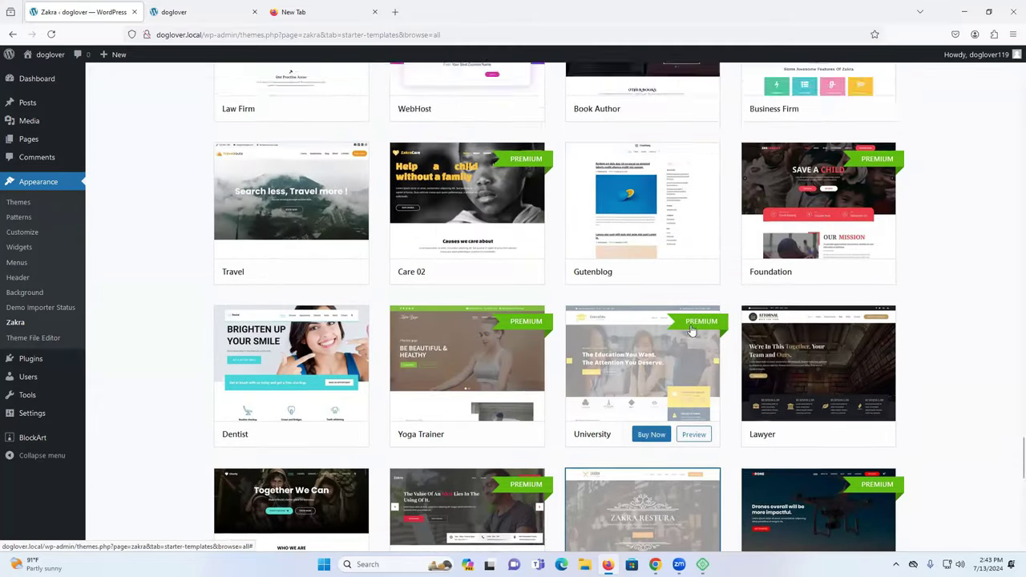
scroll(692, 329, up, 20)
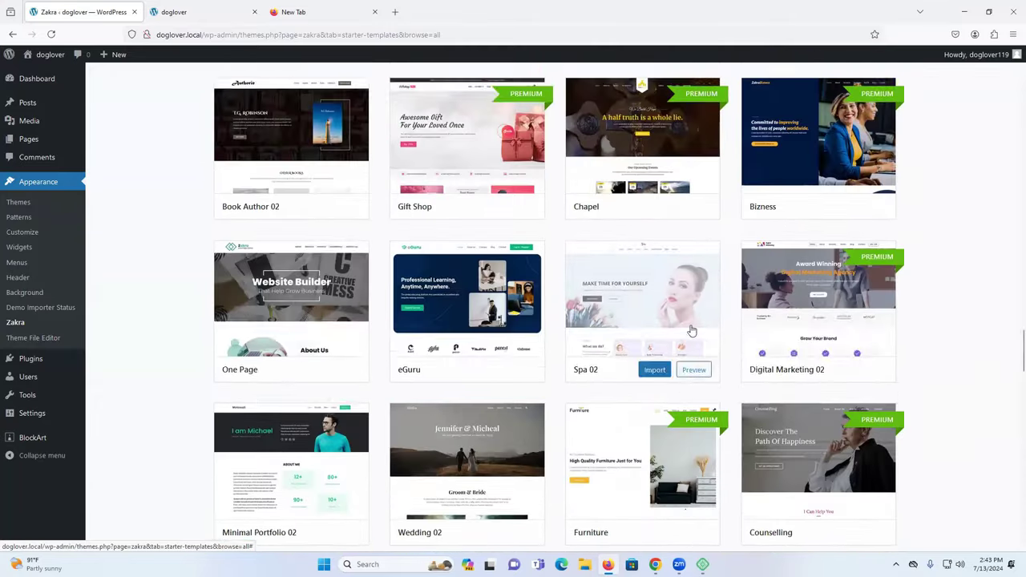
scroll(650, 325, up, 20)
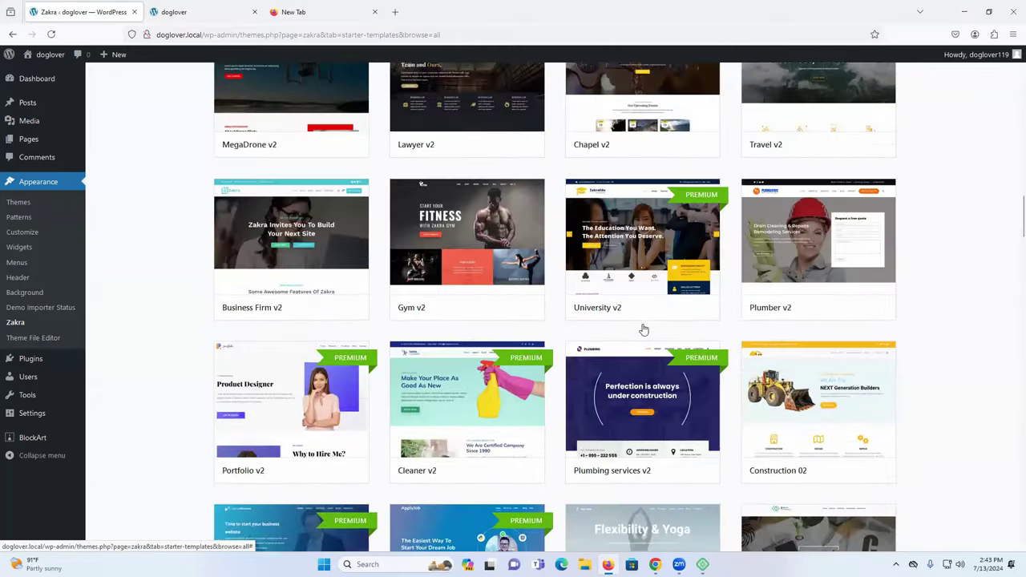
scroll(622, 333, up, 6)
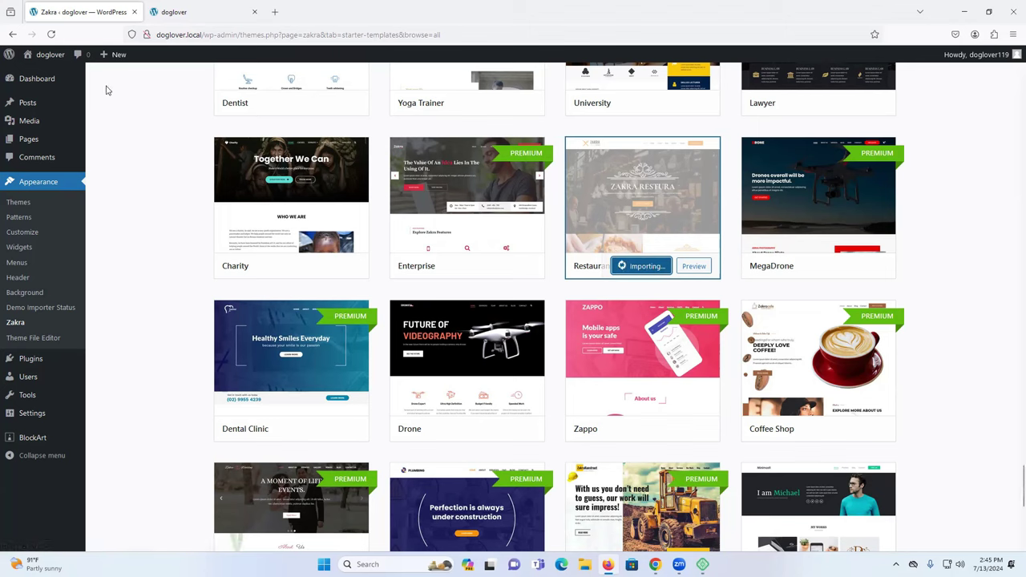
Reload the stalled page, leave it, and retry the Restaurant import until it completes.
click(48, 35)
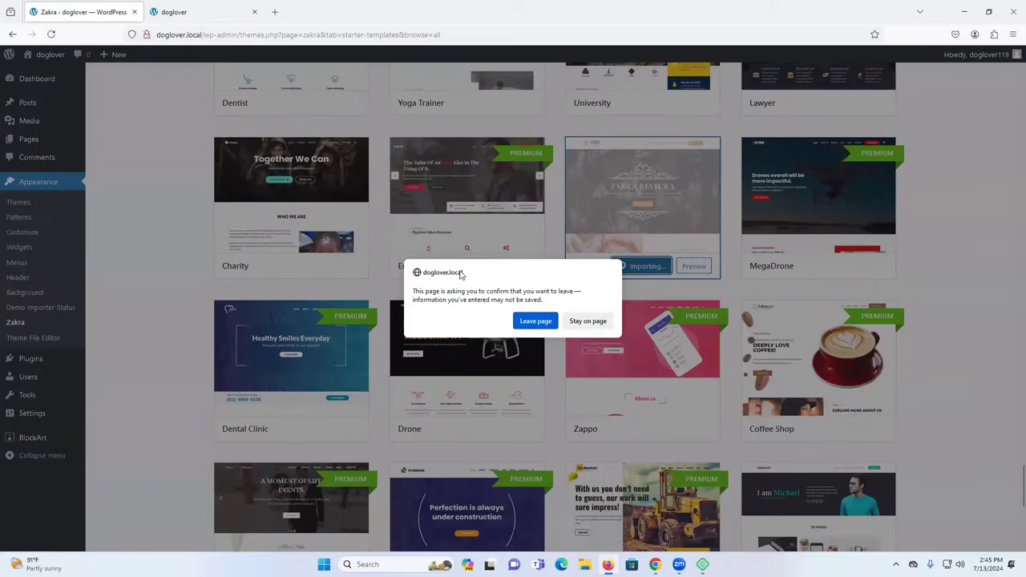
click(526, 319)
click(647, 267)
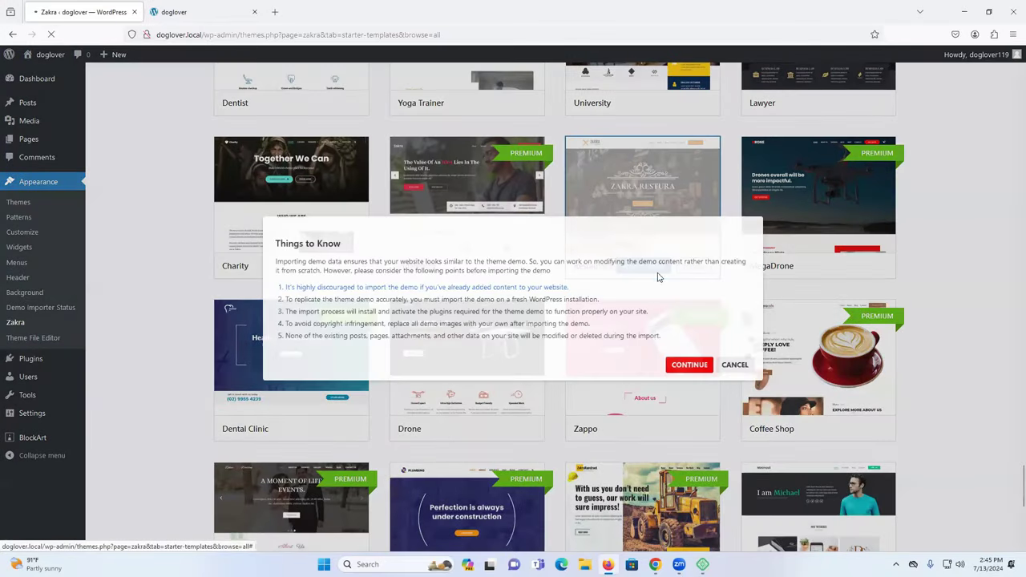
click(691, 365)
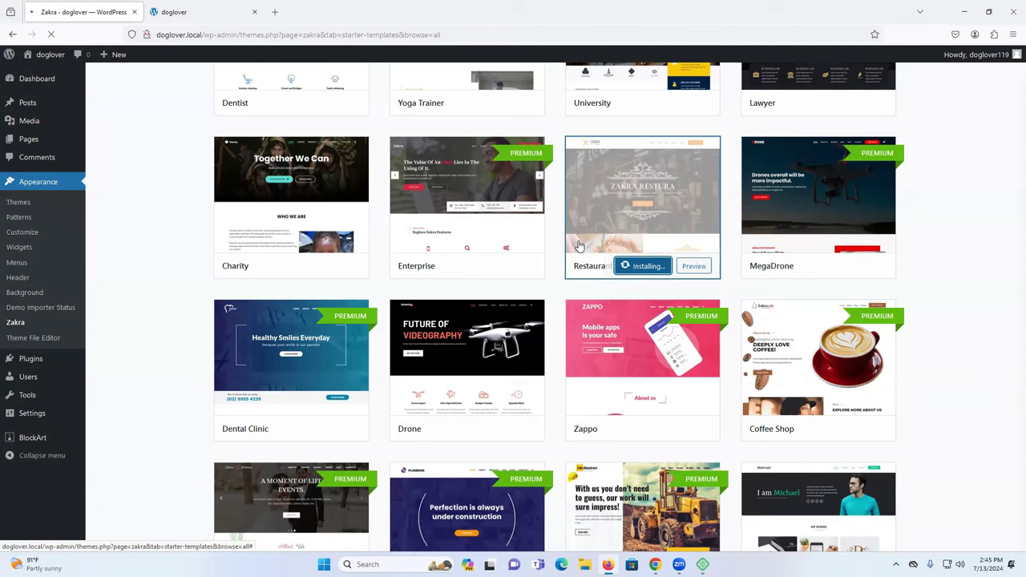
scroll(646, 372, down, 2)
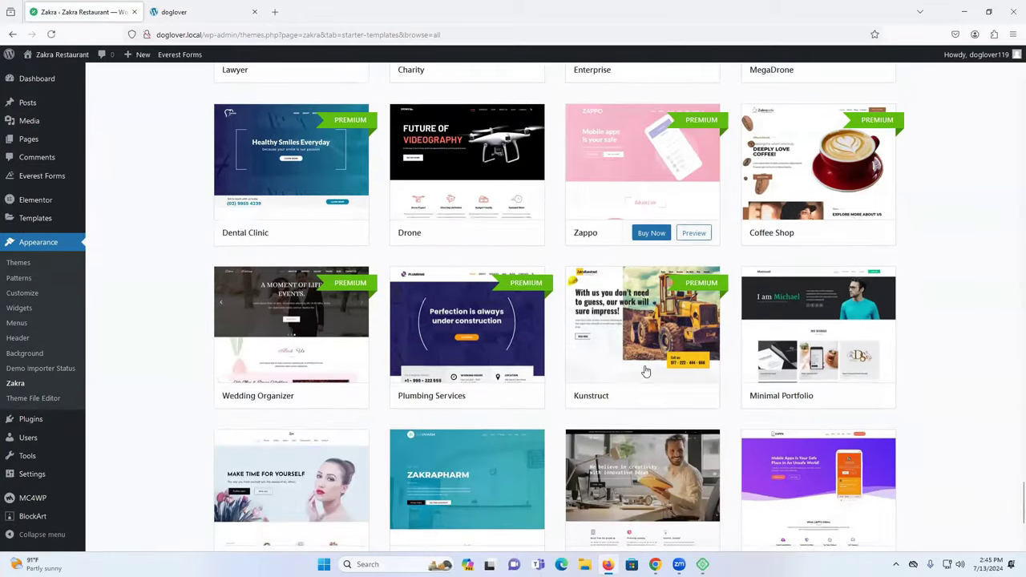
Reload the site's front page in the doglover tab to see the Restaurant homepage.
scroll(646, 371, down, 3)
scroll(646, 369, up, 4)
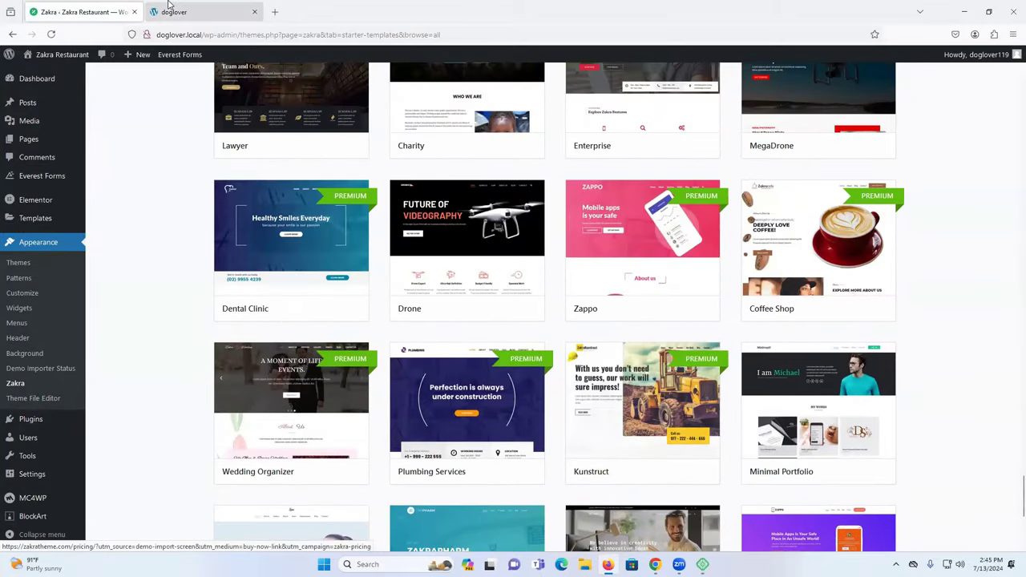
click(168, 4)
right_click(187, 225)
click(254, 233)
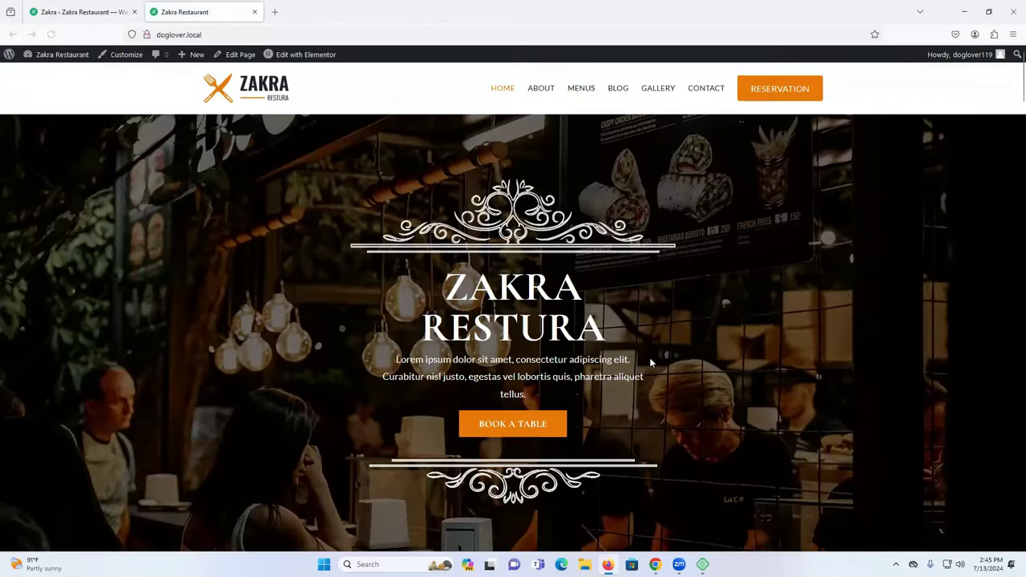
scroll(650, 357, down, 5)
scroll(652, 357, down, 5)
scroll(657, 368, up, 10)
Return to the admin starter templates and go to the installed Themes page.
click(139, 5)
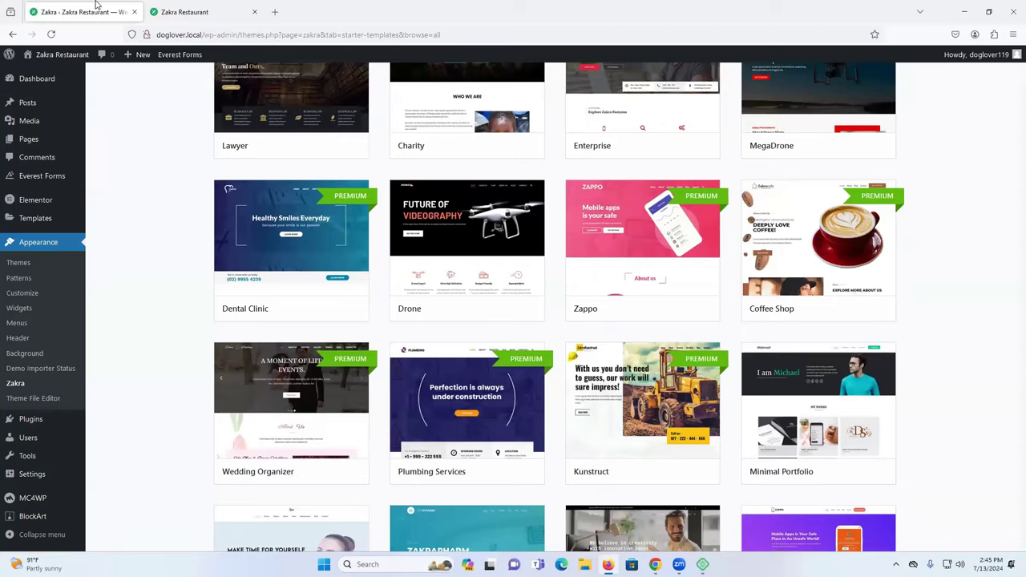
scroll(484, 310, up, 10)
scroll(484, 309, down, 10)
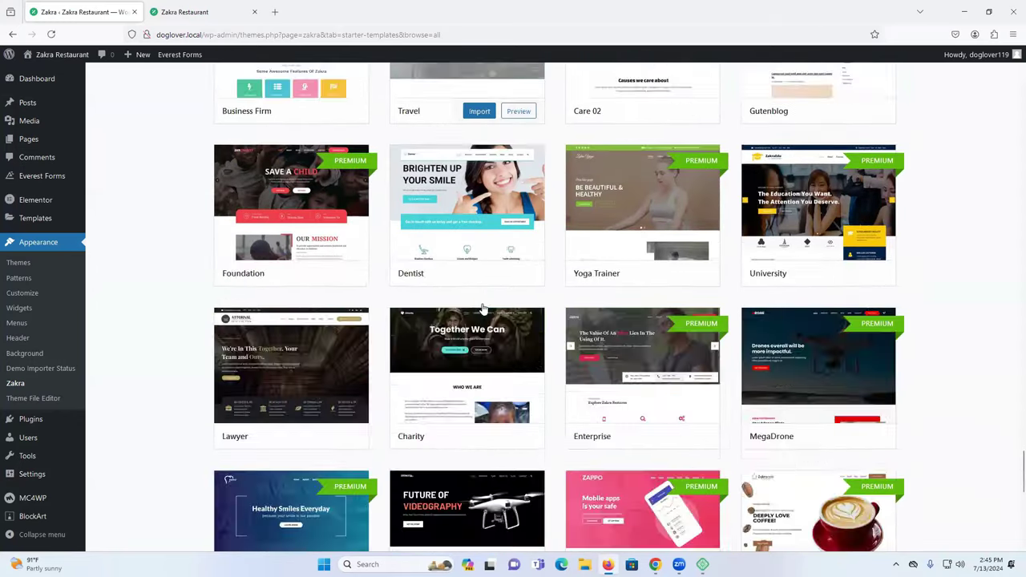
scroll(484, 309, up, 3)
scroll(483, 310, up, 8)
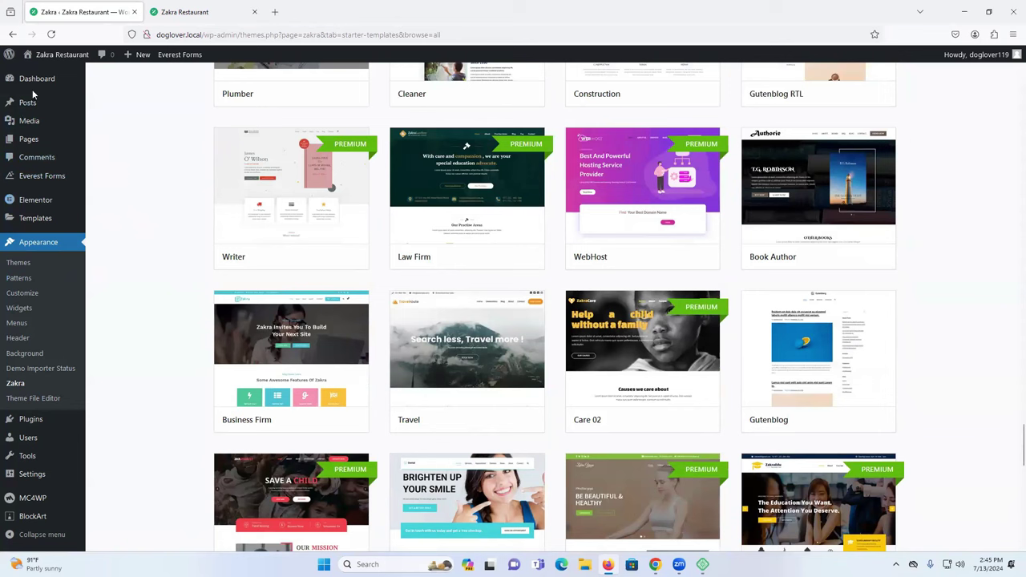
click(35, 246)
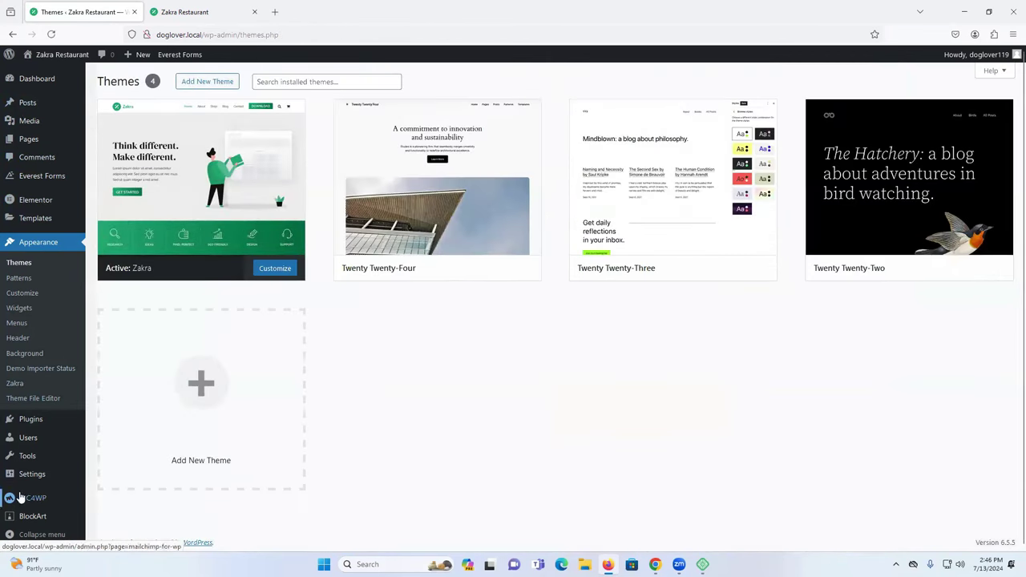
Check the restaurant homepage in the front-end tab, then return to the admin dashboard.
click(154, 8)
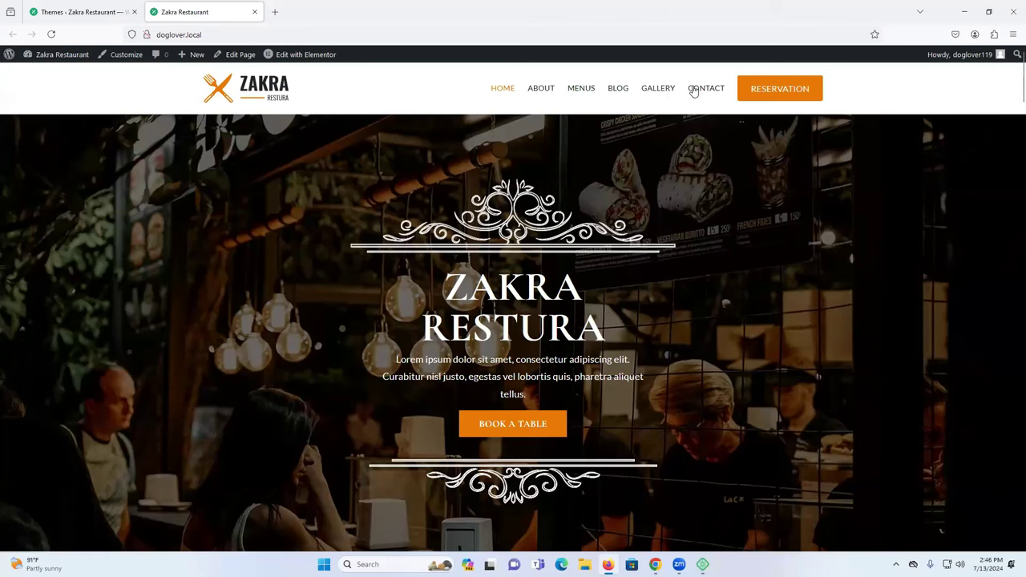
click(77, 11)
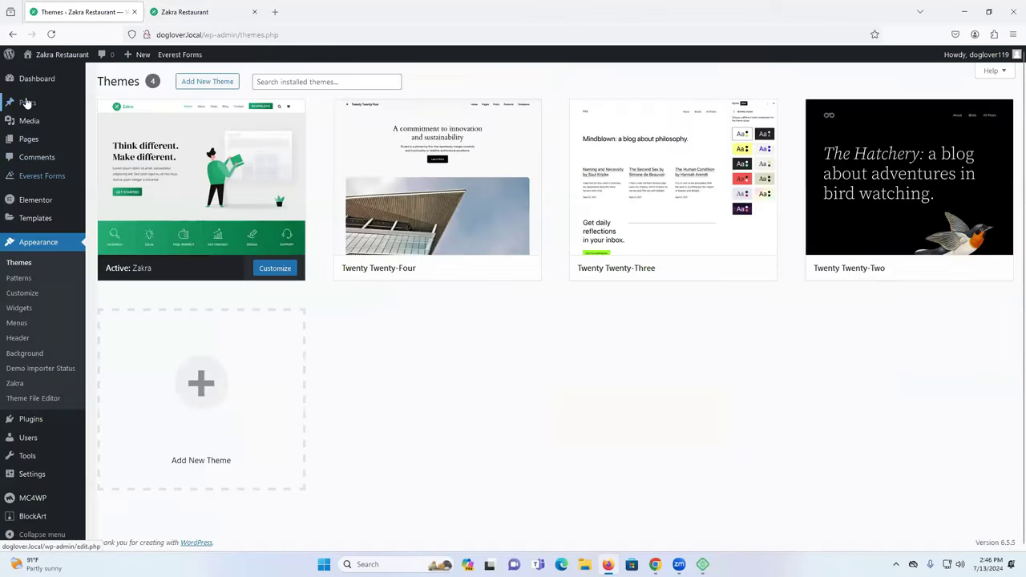
mouse_move(32, 107)
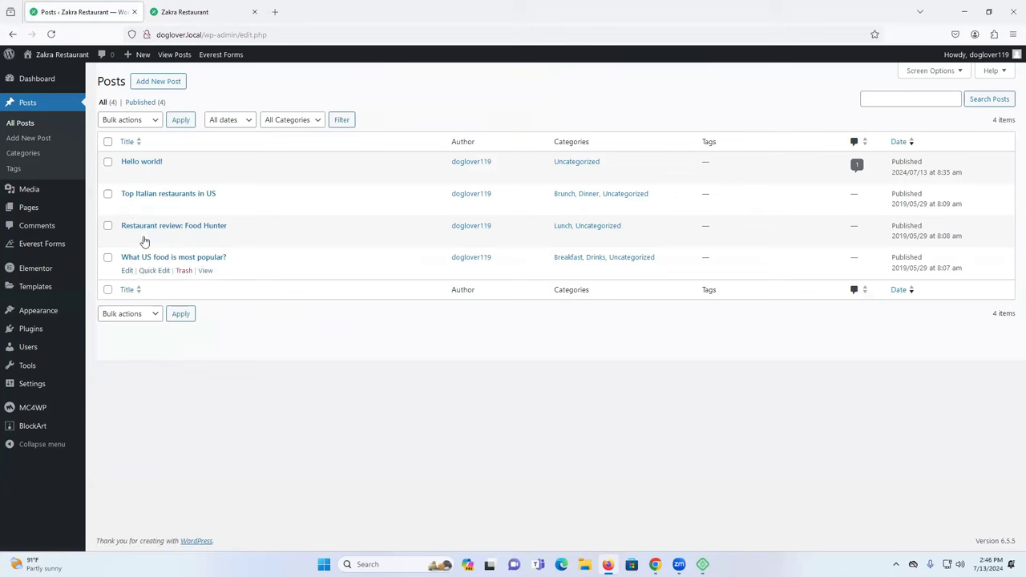
click(192, 12)
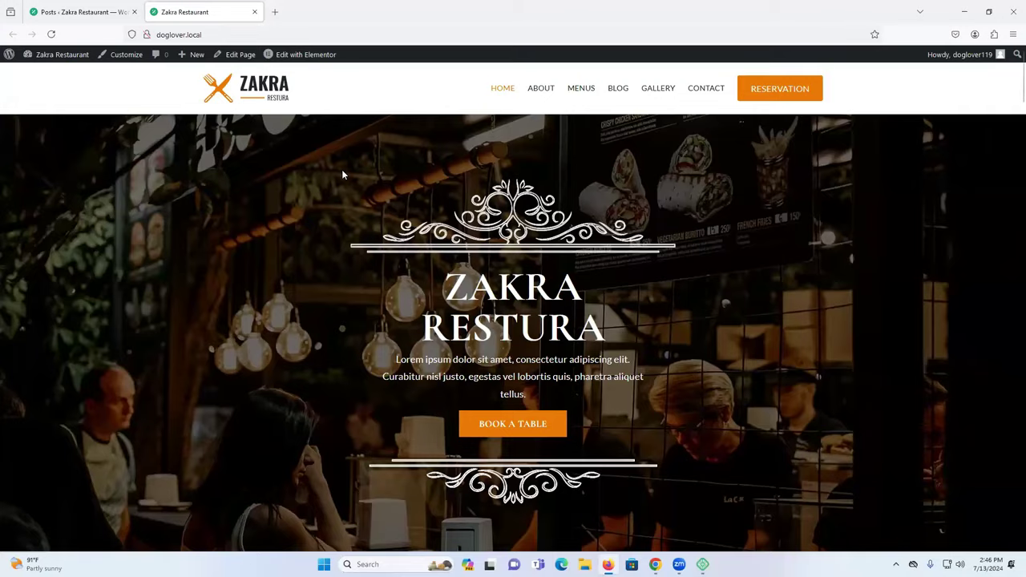
click(616, 90)
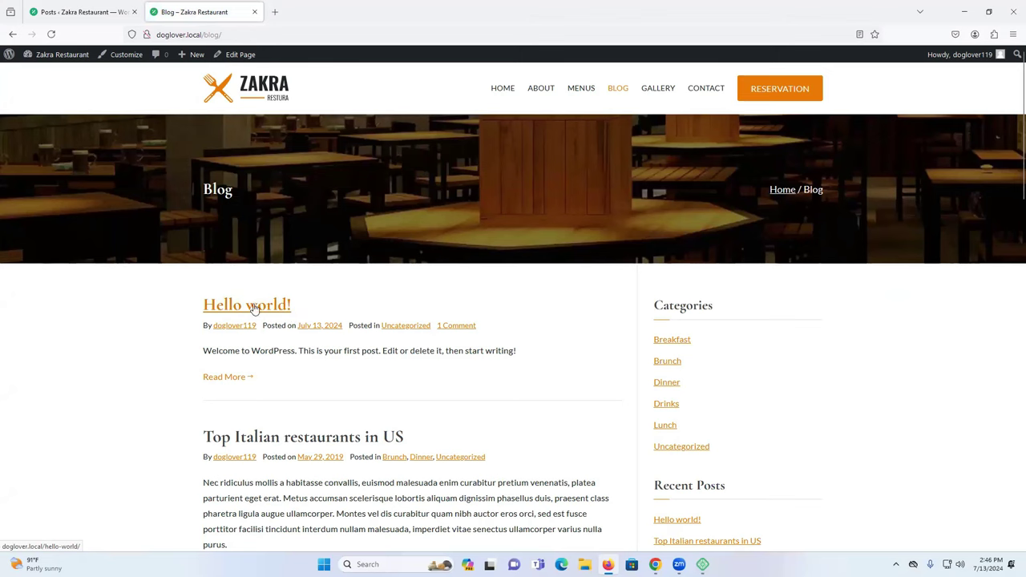
click(76, 12)
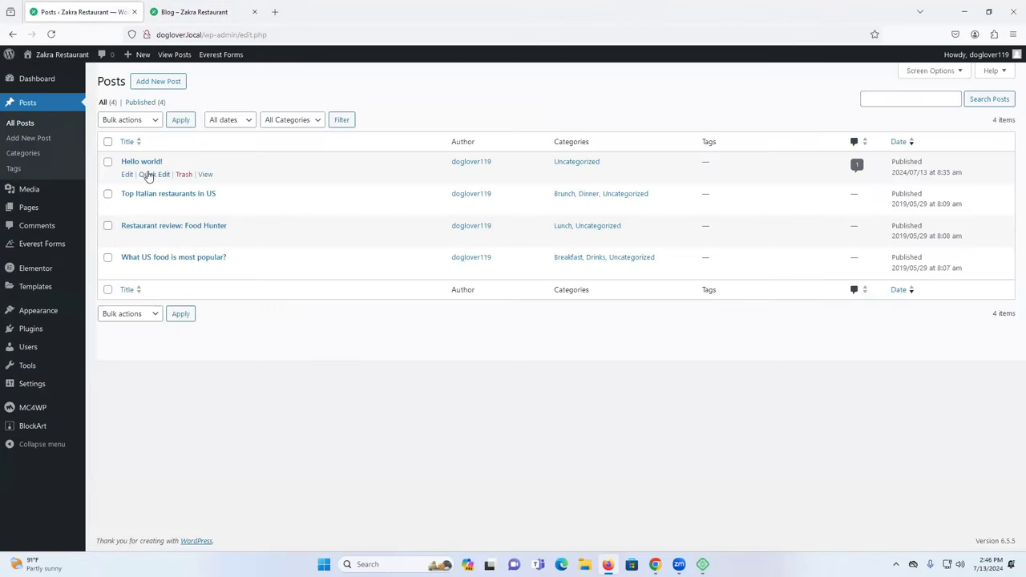
click(197, 12)
scroll(233, 224, down, 3)
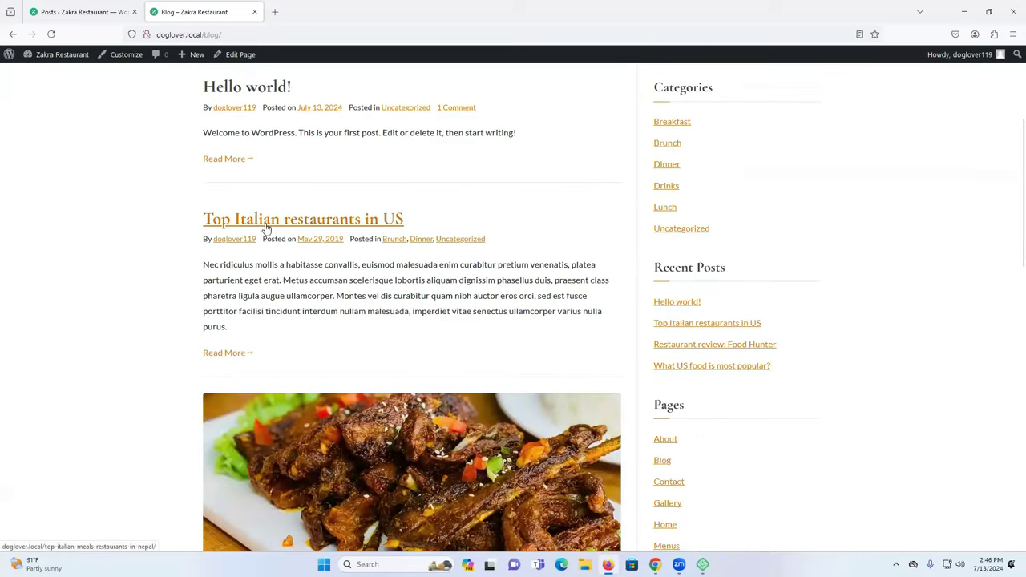
scroll(265, 241, down, 3)
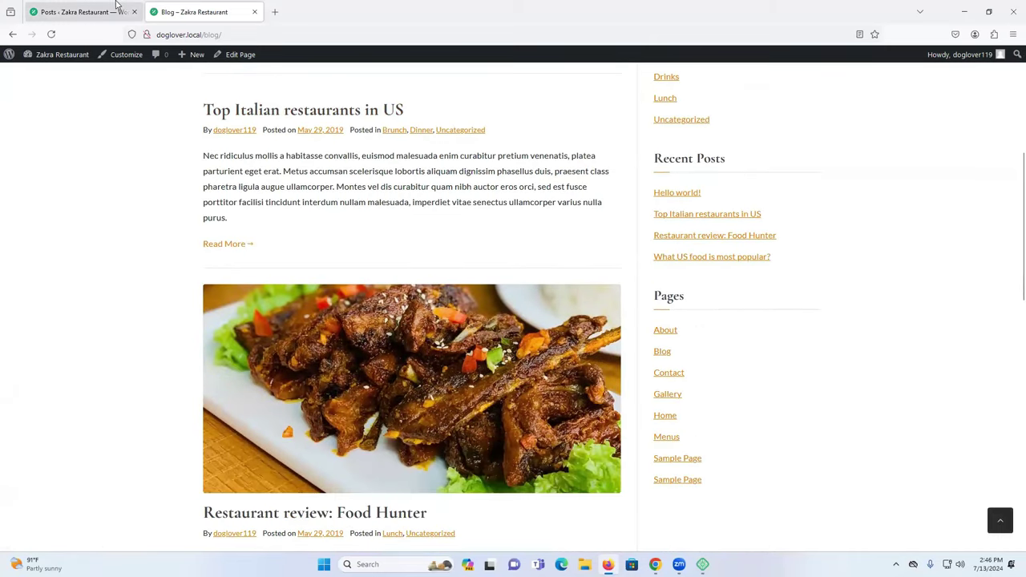
click(81, 12)
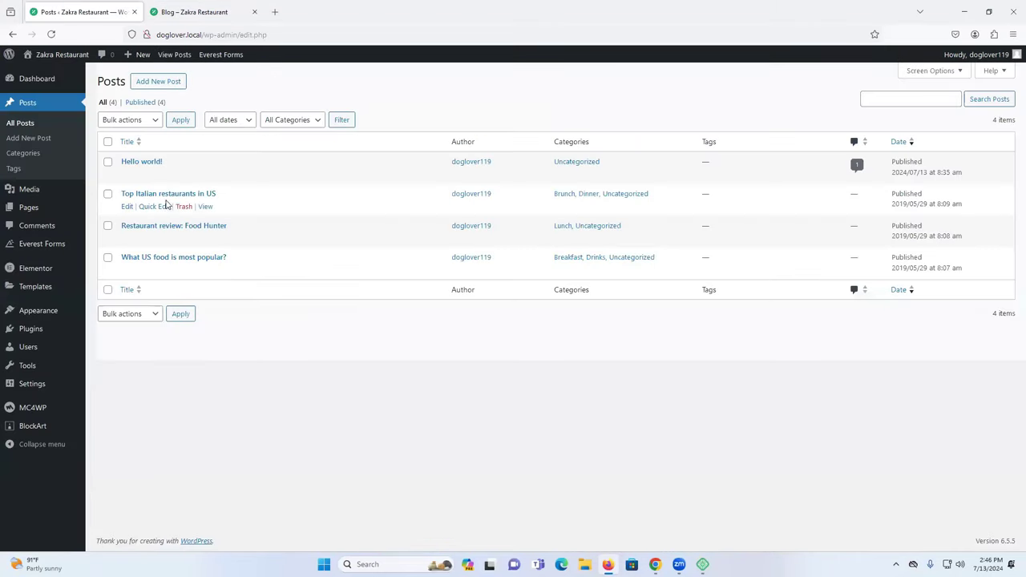
click(197, 12)
scroll(407, 326, up, 5)
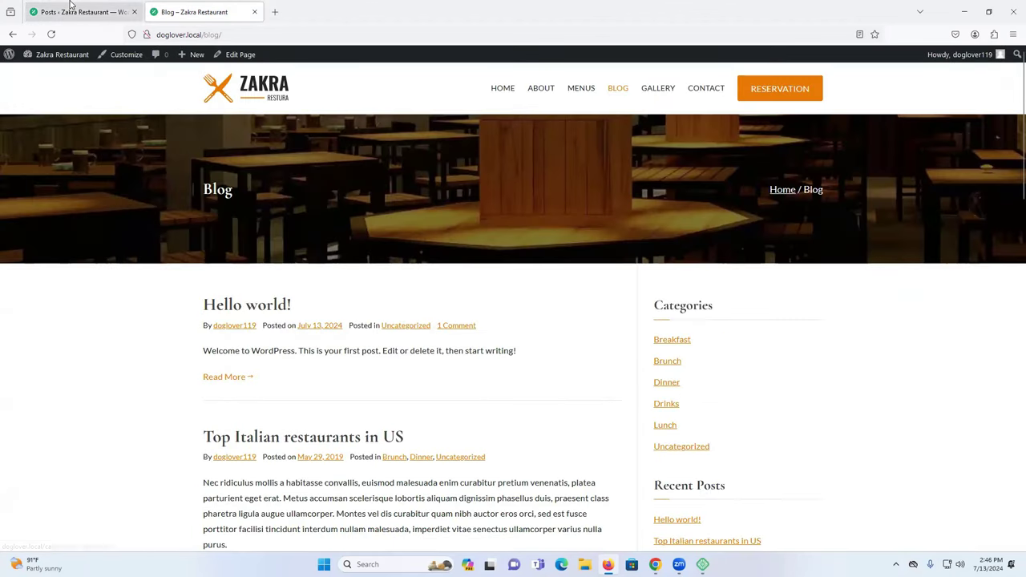
click(80, 12)
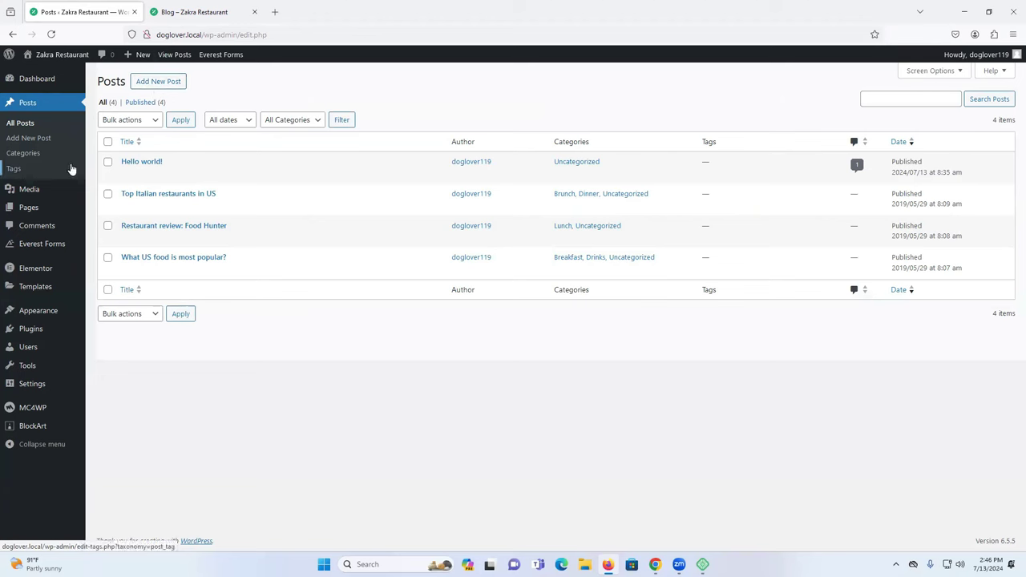
Compare the admin Pages list against the live Blog page, ending back on Pages.
mouse_move(29, 210)
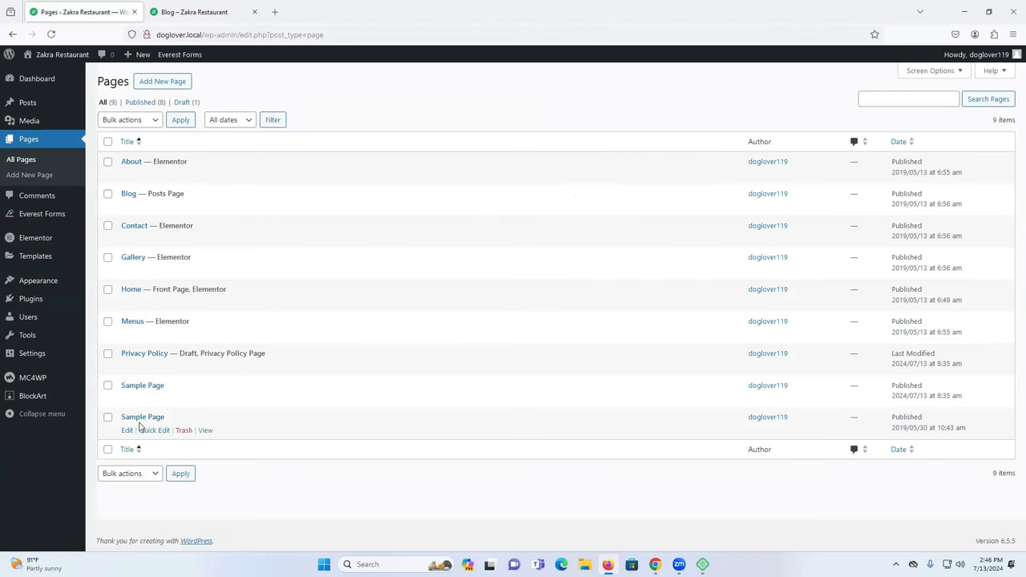
click(181, 15)
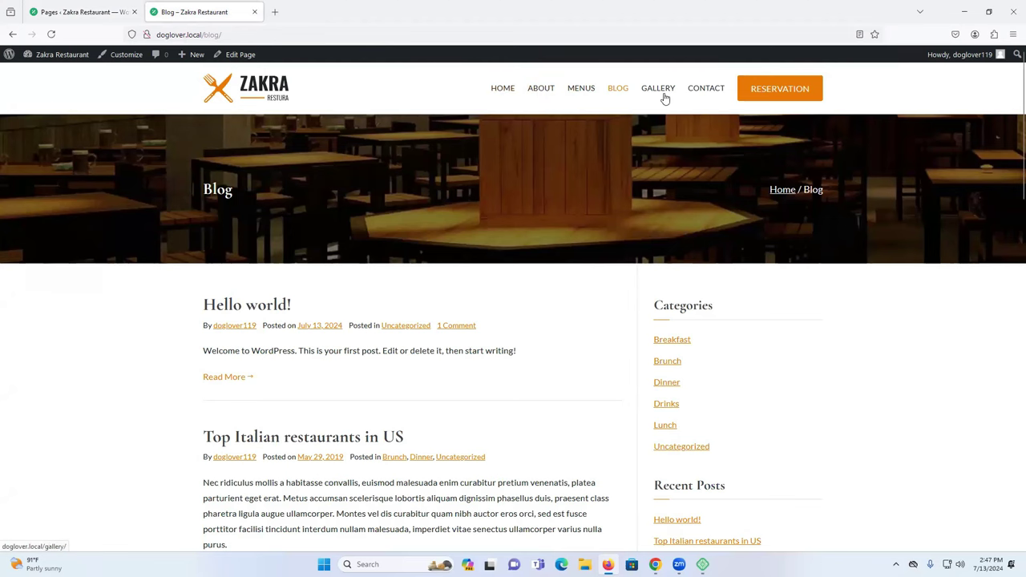
click(90, 8)
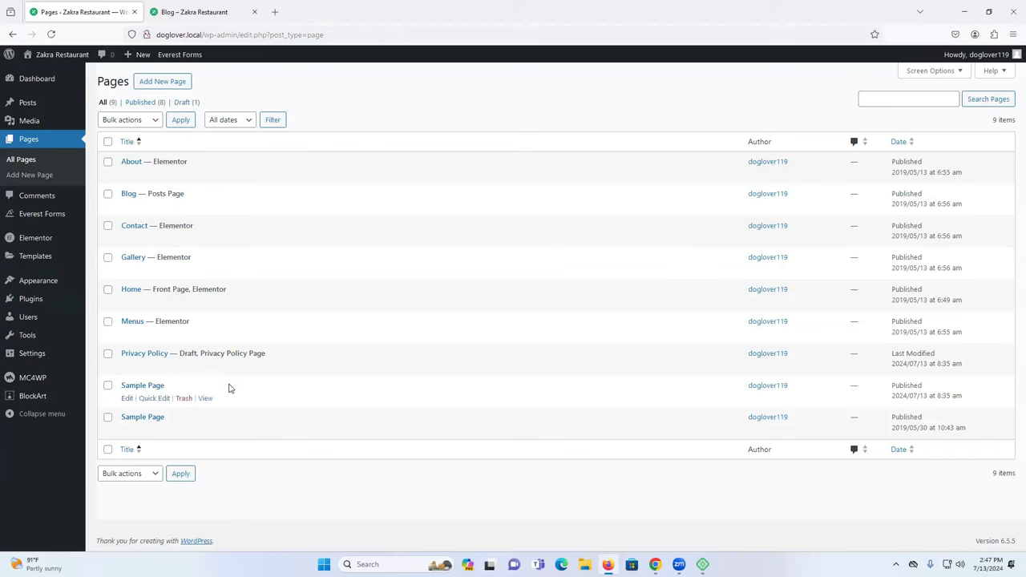
click(192, 11)
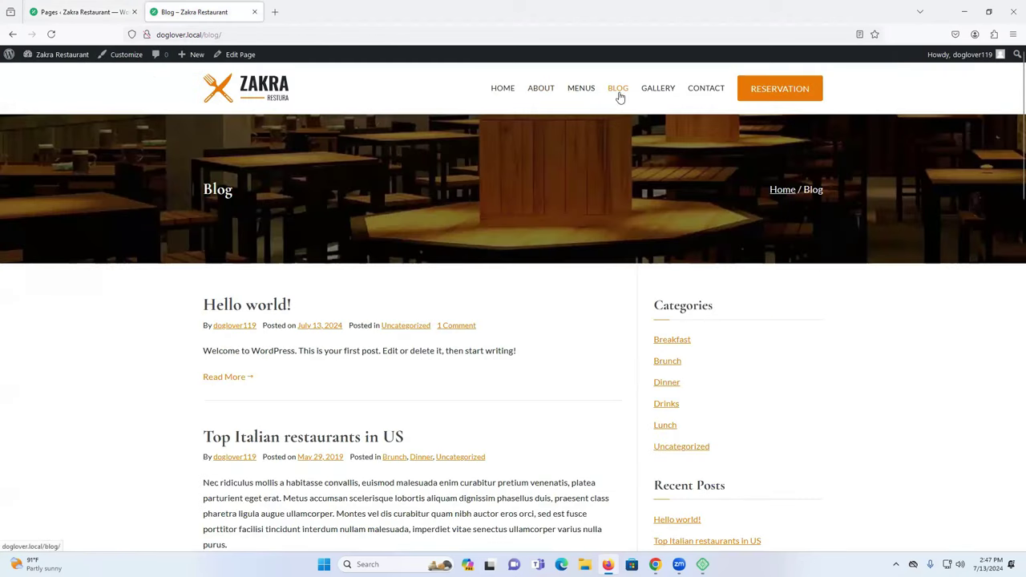
click(111, 8)
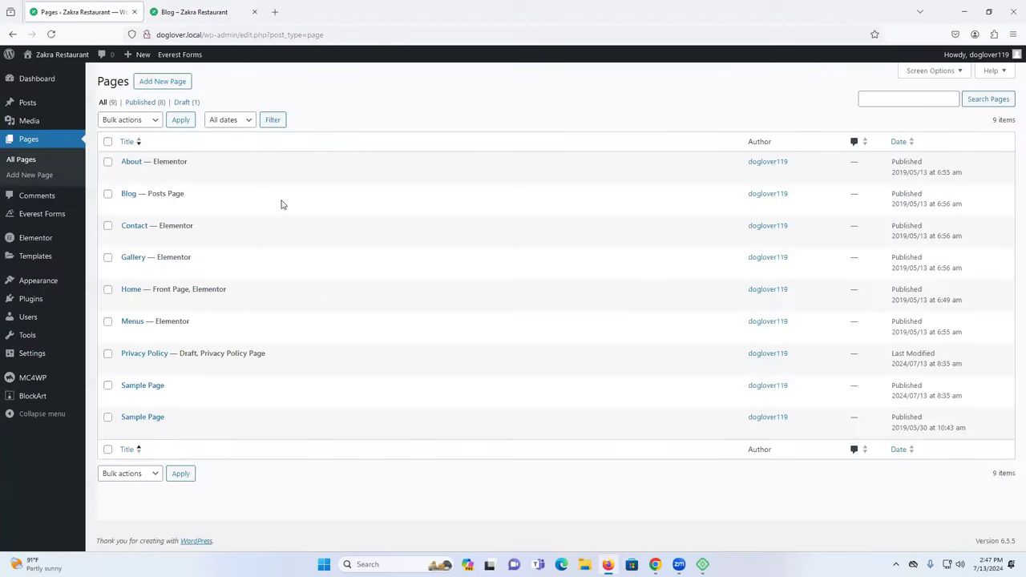
Create a new page and dismiss the editor's welcome guide.
click(159, 86)
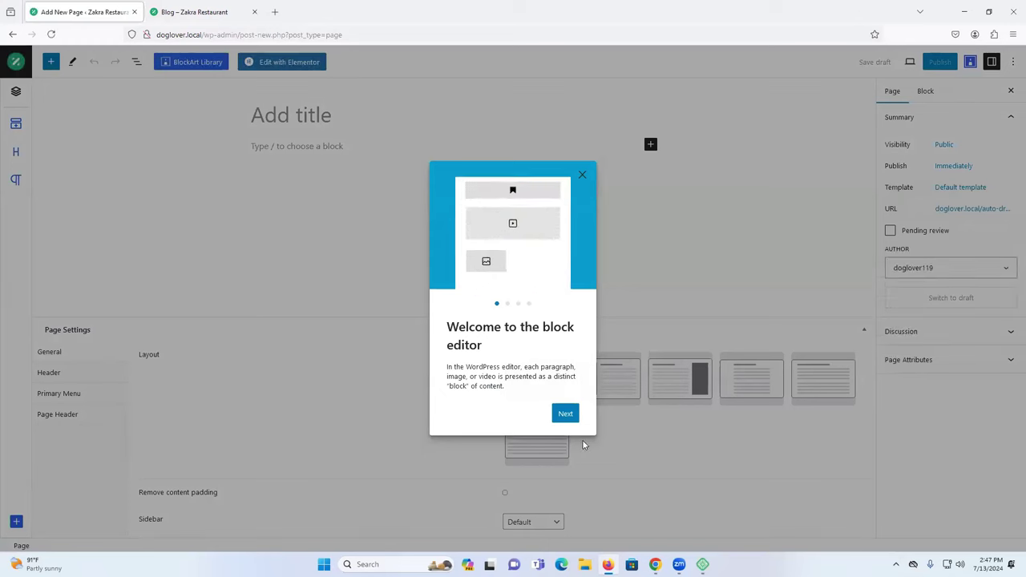
click(565, 413)
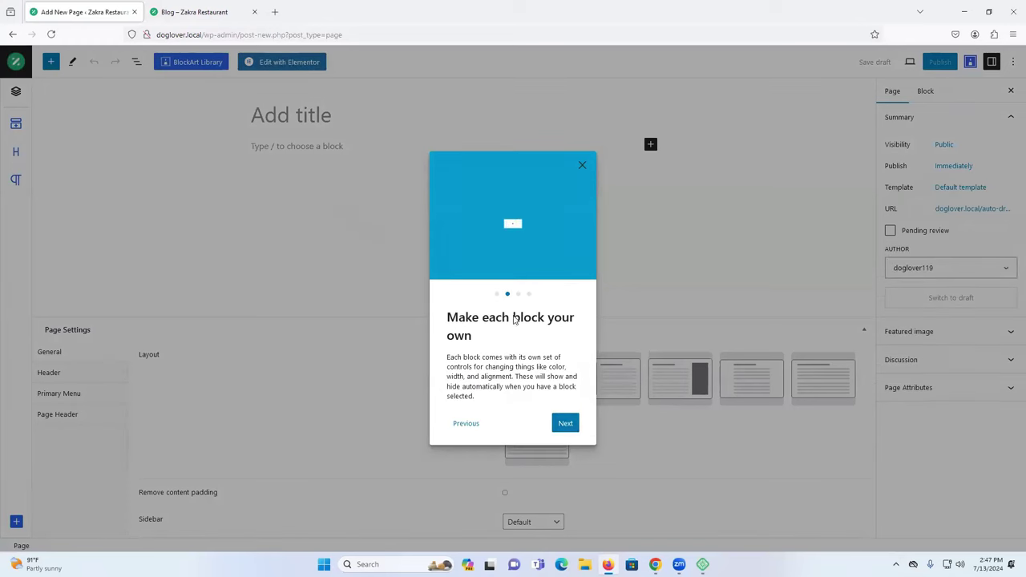
click(566, 417)
click(566, 417)
click(566, 418)
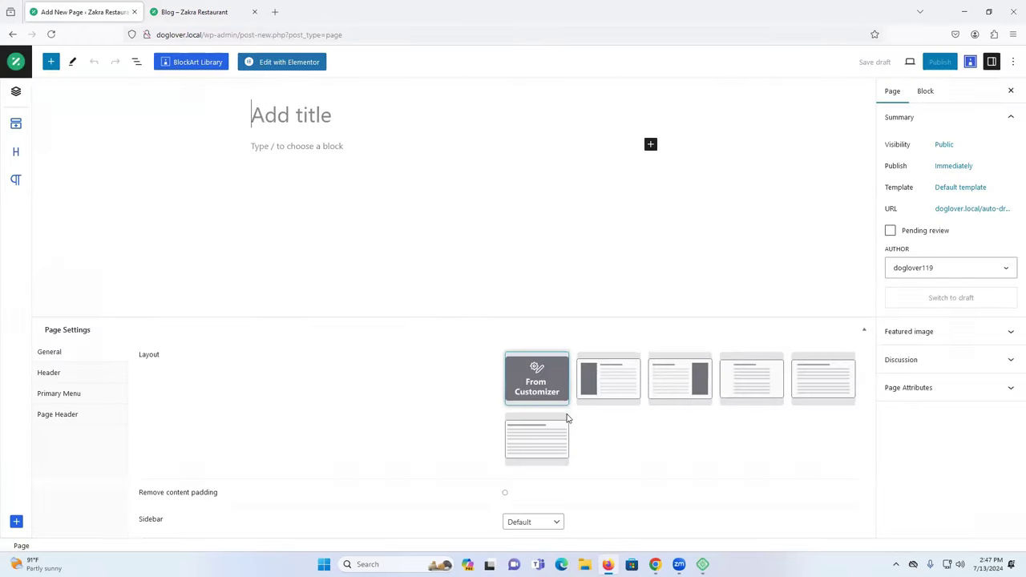
Title the page 'Dog Lover', publish it, and view the live page.
click(298, 111)
text(Do)
text(Lover)
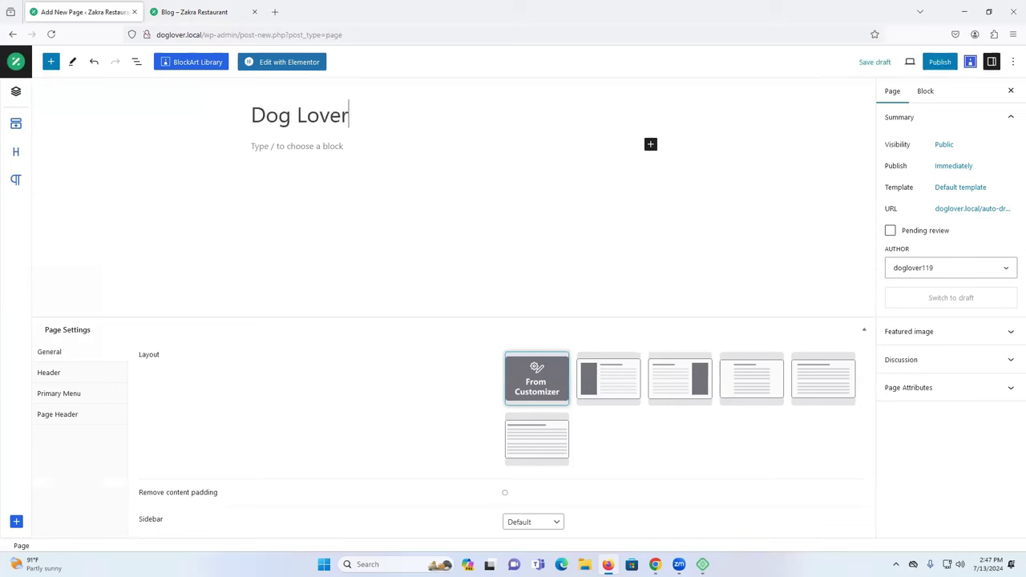
click(298, 146)
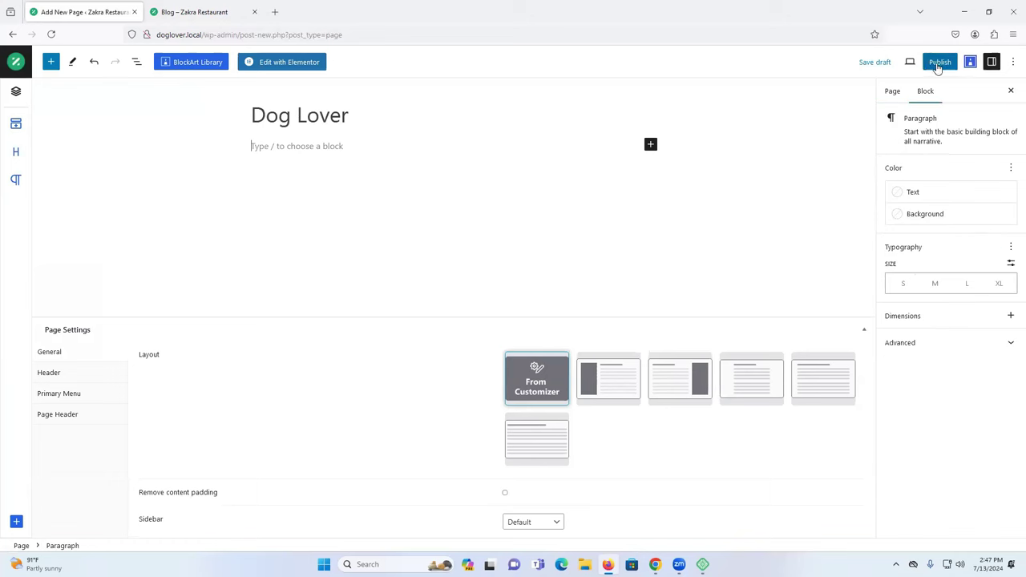
click(931, 64)
click(921, 64)
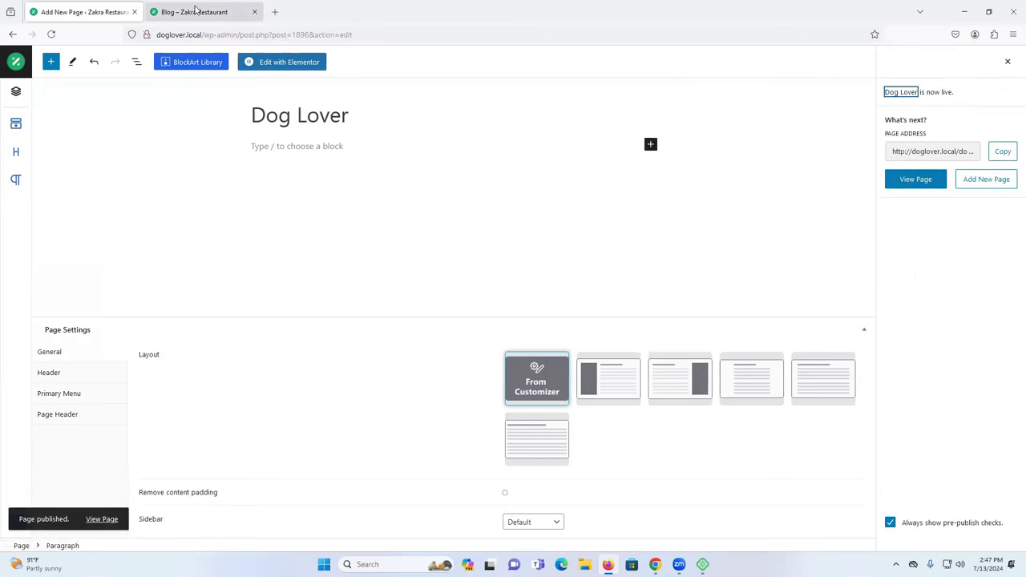
click(914, 179)
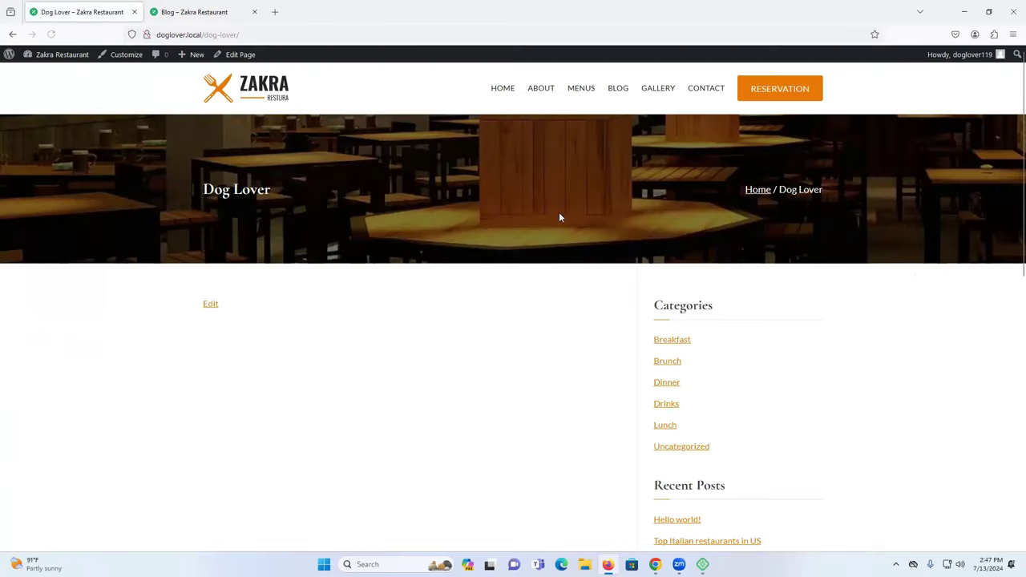
Check the live Dog Lover page and compare it with the Blog tab.
drag(200, 195, 287, 193)
scroll(313, 280, down, 3)
scroll(316, 300, up, 3)
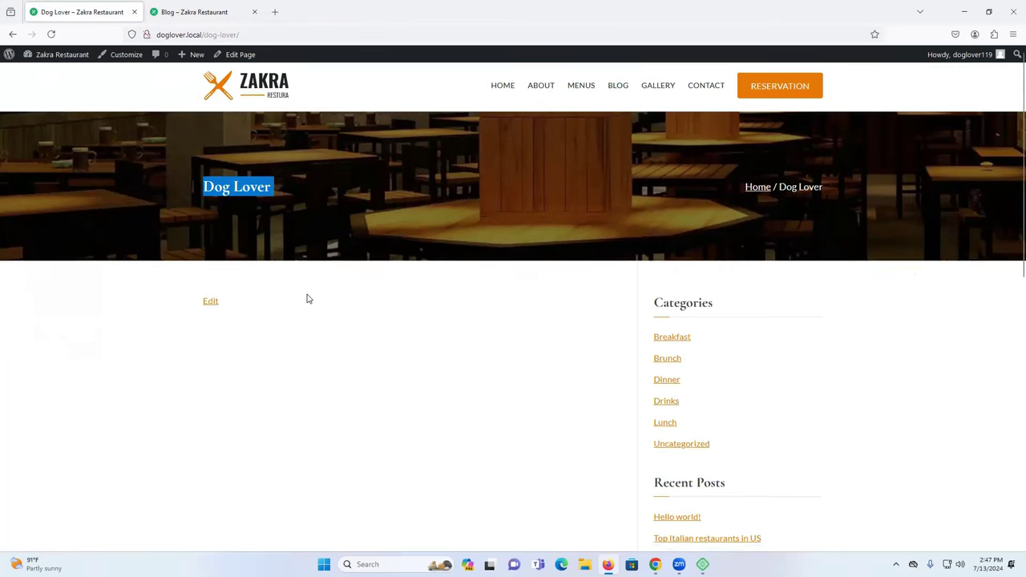
scroll(307, 298, down, 10)
scroll(308, 298, up, 10)
click(194, 11)
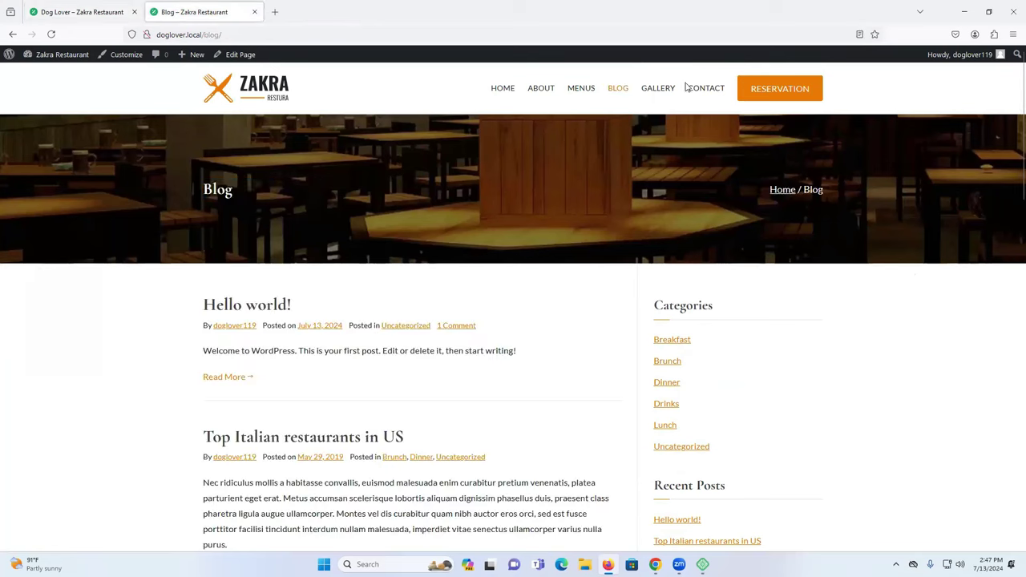
click(48, 10)
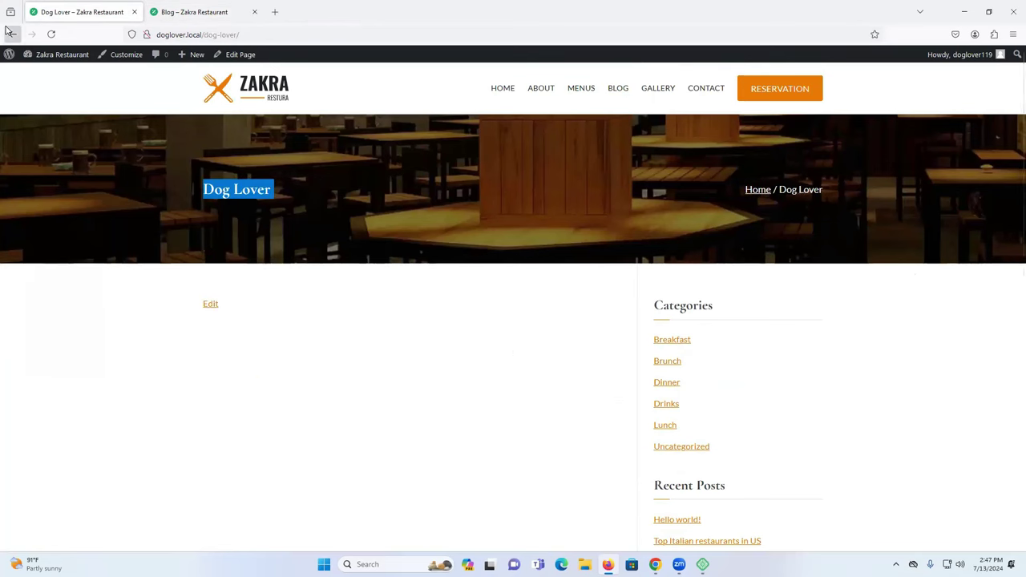
Return through the page editor to the admin and open Appearance > Menus.
click(238, 54)
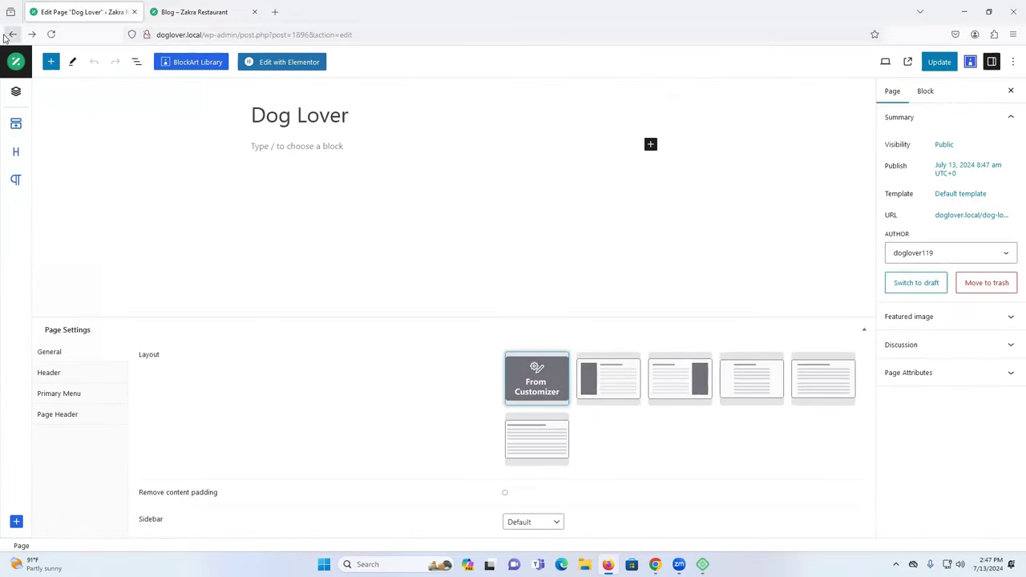
click(16, 61)
mouse_move(36, 313)
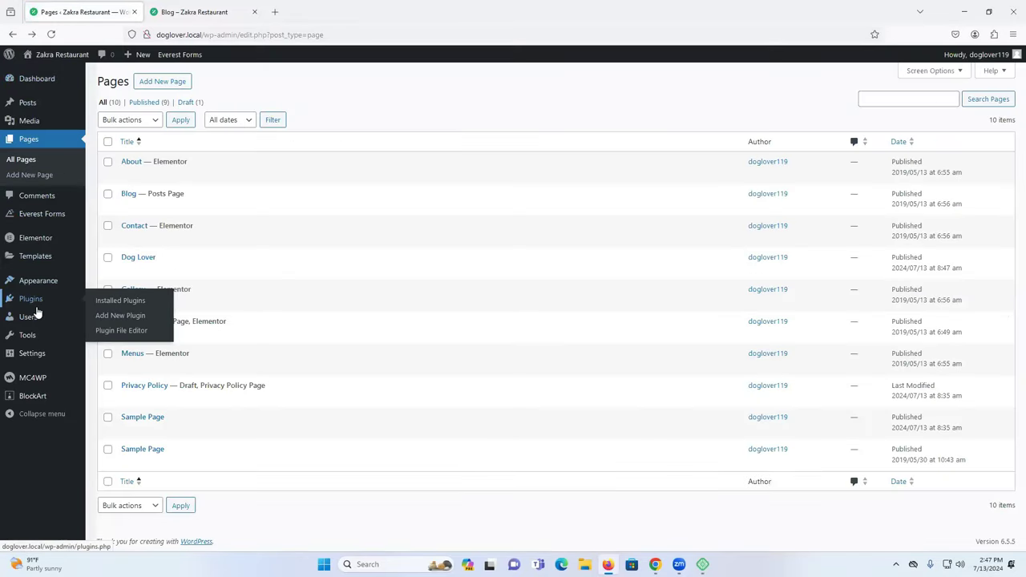
mouse_move(34, 289)
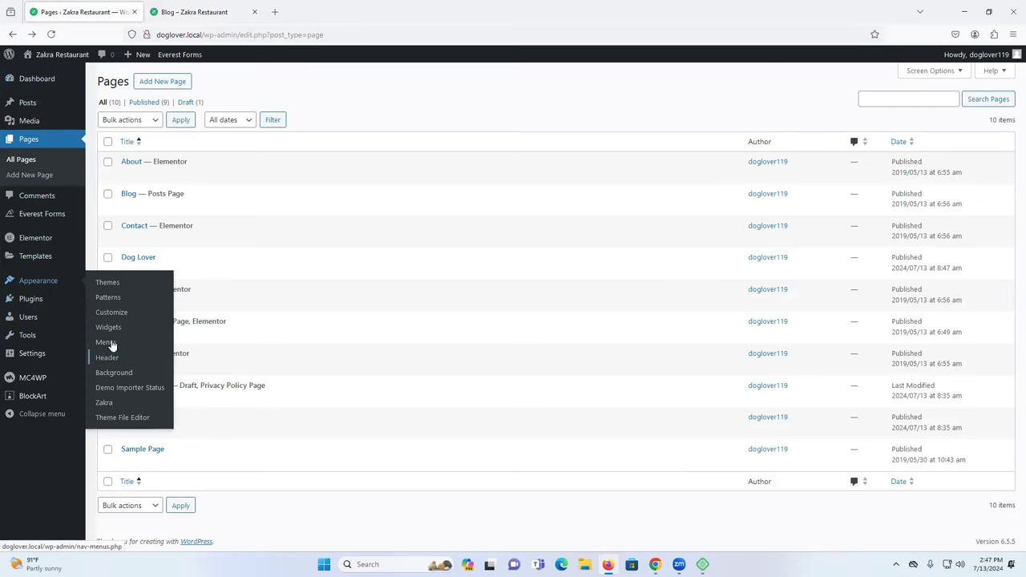
click(138, 346)
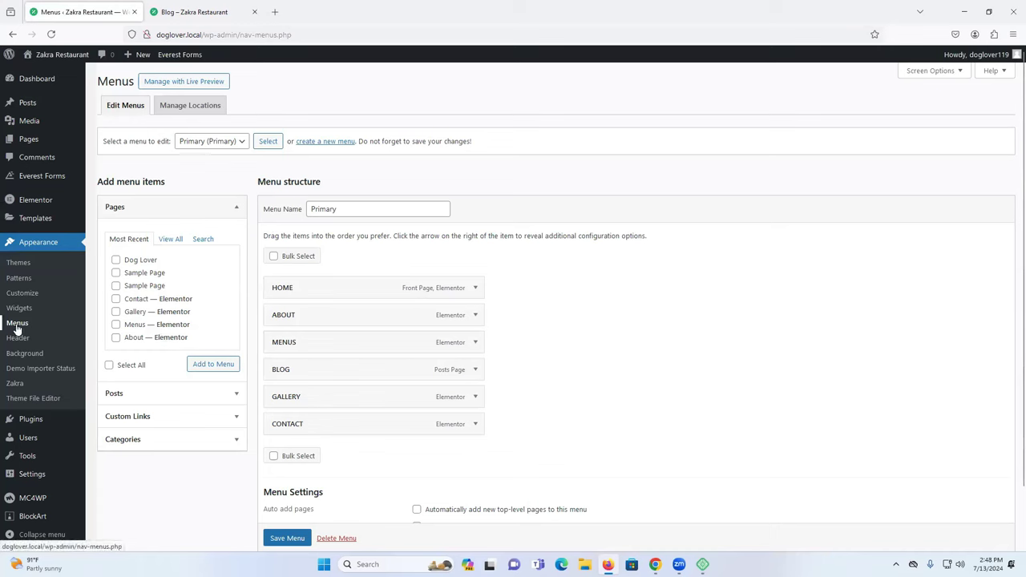
Add the Dog Lover page to the Primary menu and save the menu.
click(116, 260)
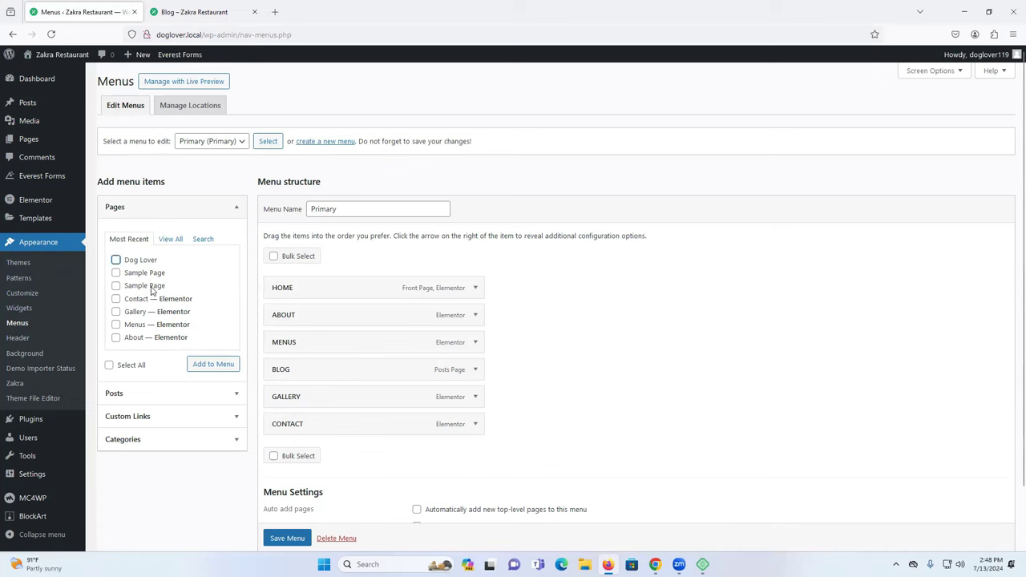
double_click(149, 261)
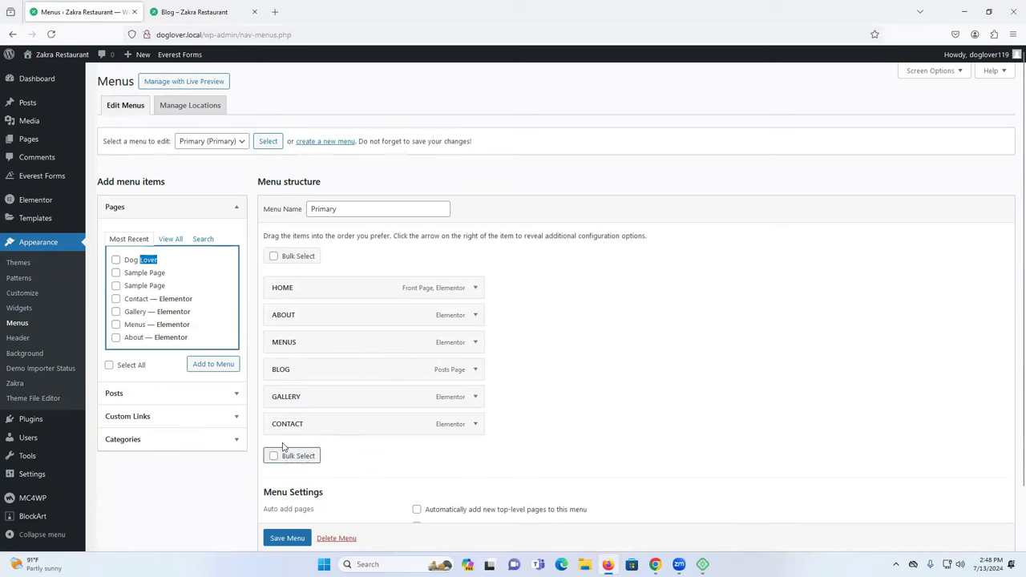
click(273, 256)
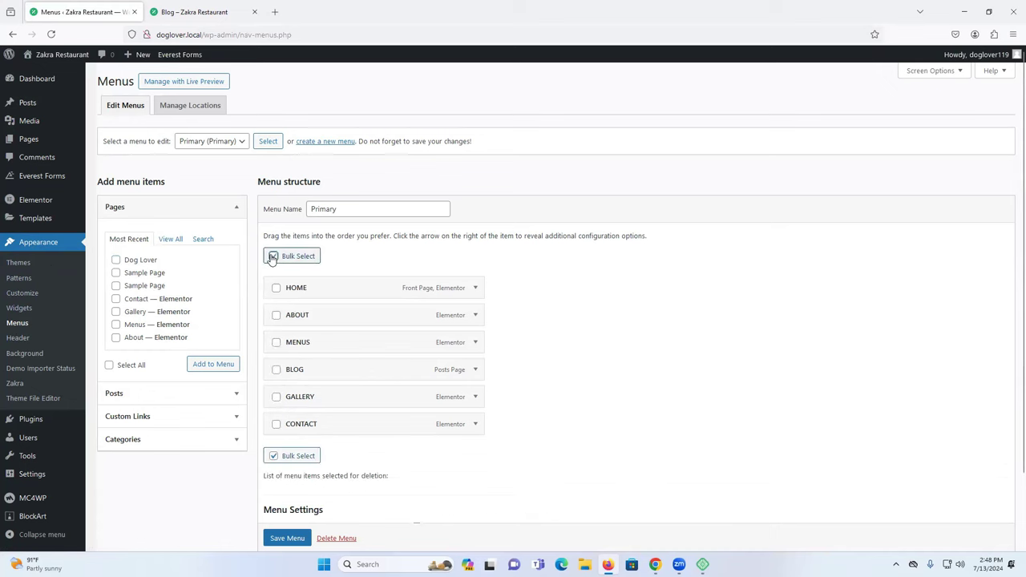
click(210, 365)
click(116, 260)
click(210, 366)
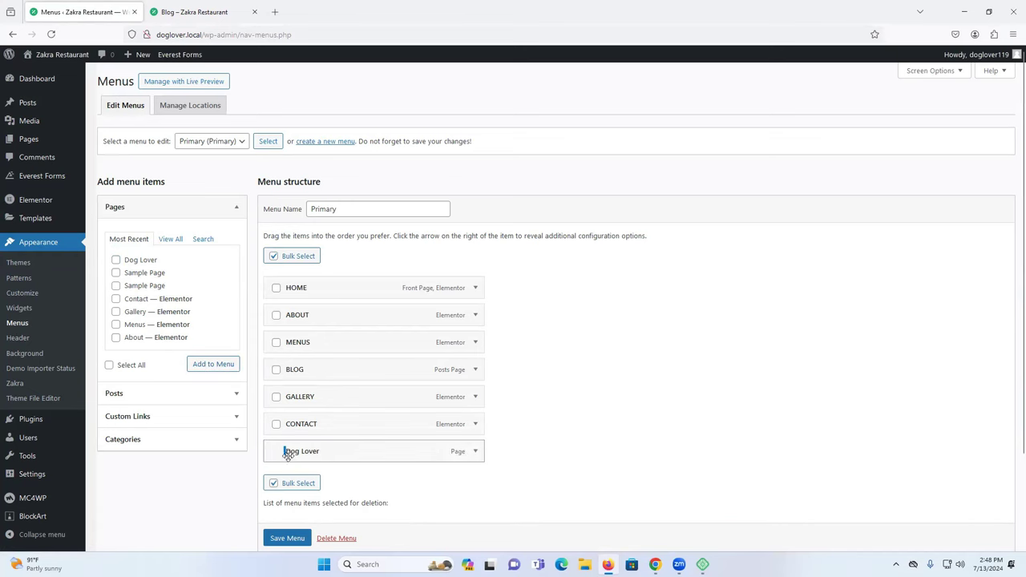
scroll(396, 431, down, 2)
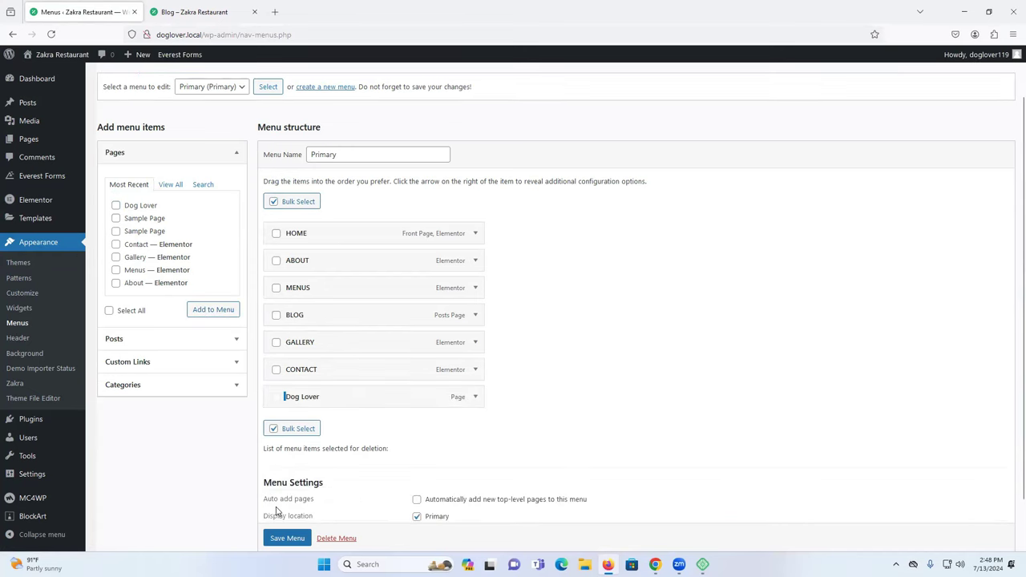
scroll(275, 510, down, 1)
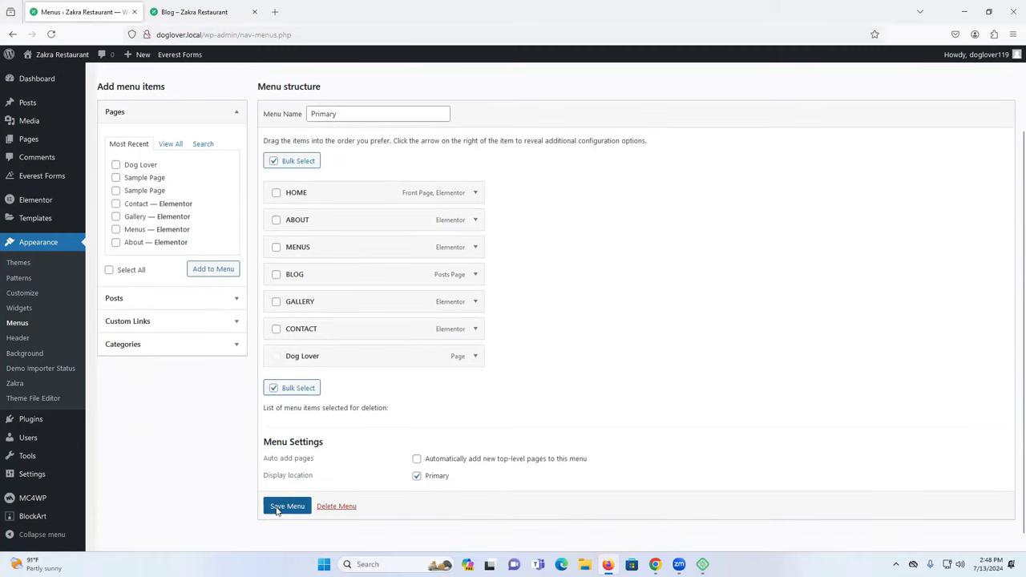
click(286, 507)
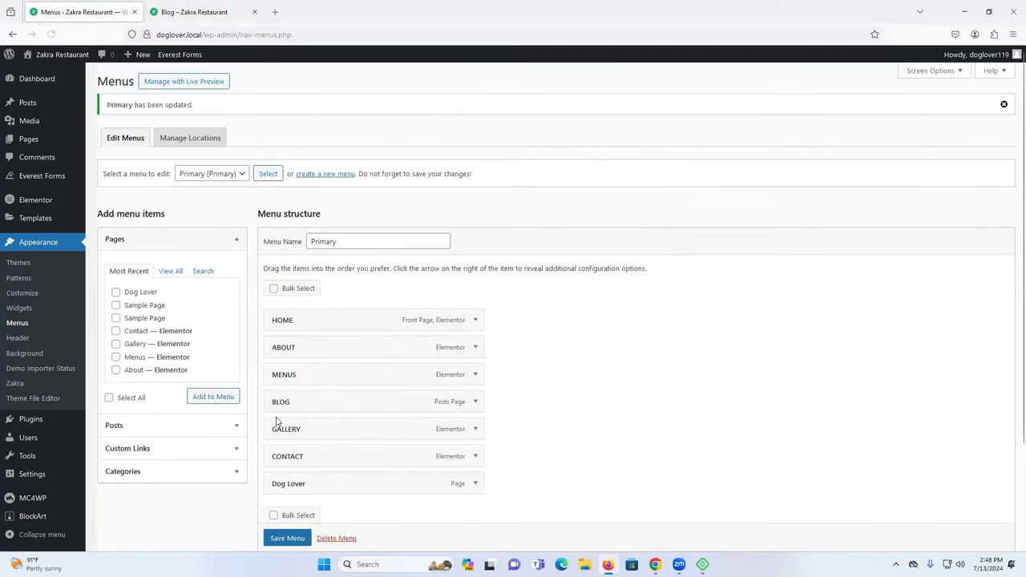
Reload the live Blog page to show the updated header menu.
click(221, 8)
right_click(613, 142)
click(683, 155)
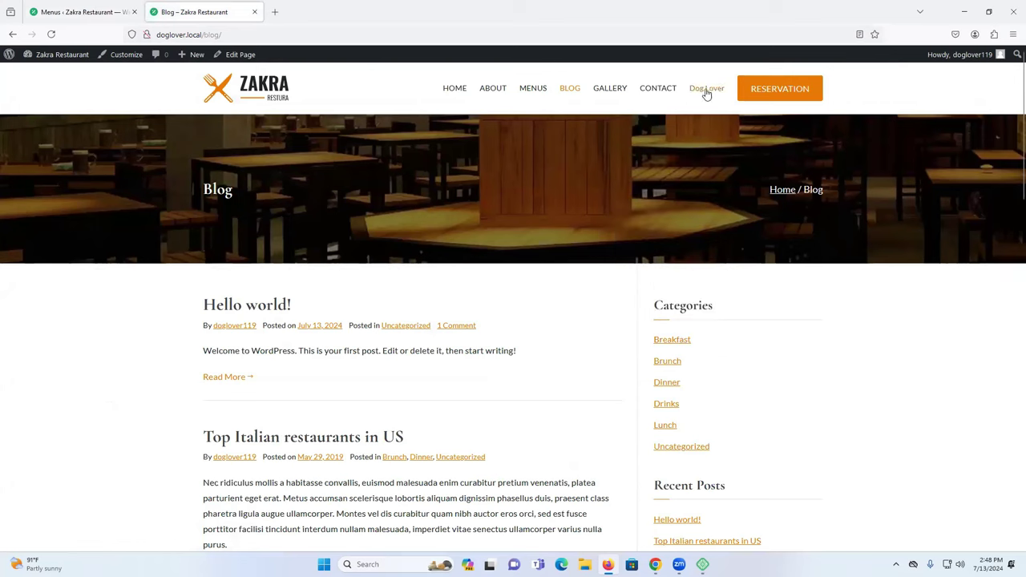
click(706, 89)
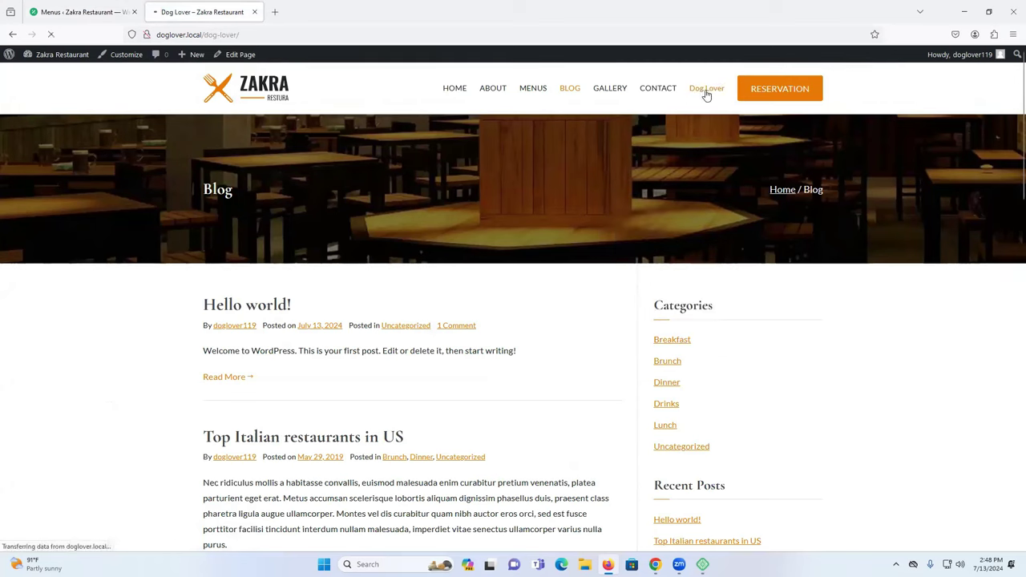
scroll(278, 284, down, 6)
scroll(287, 270, up, 6)
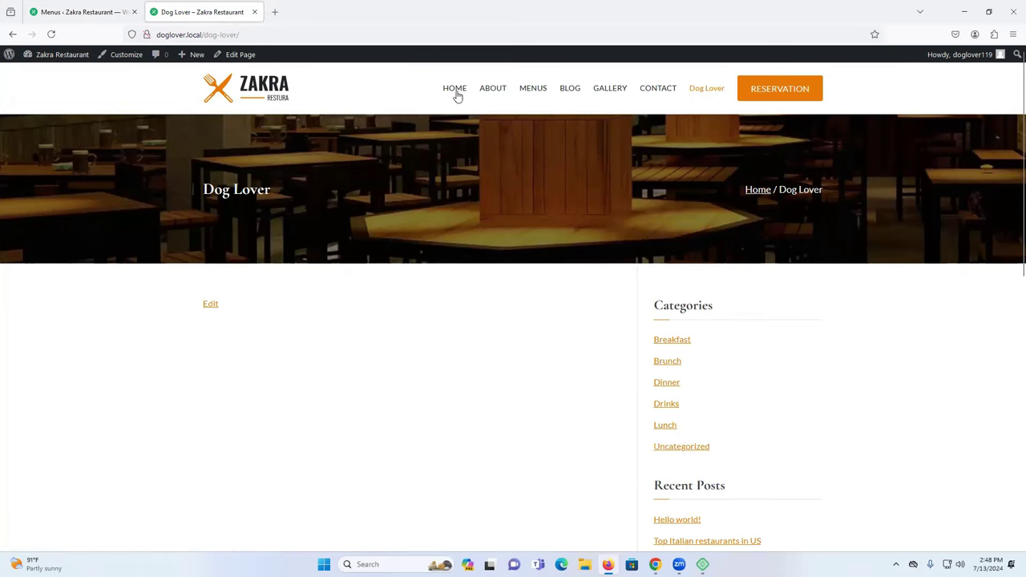
click(574, 92)
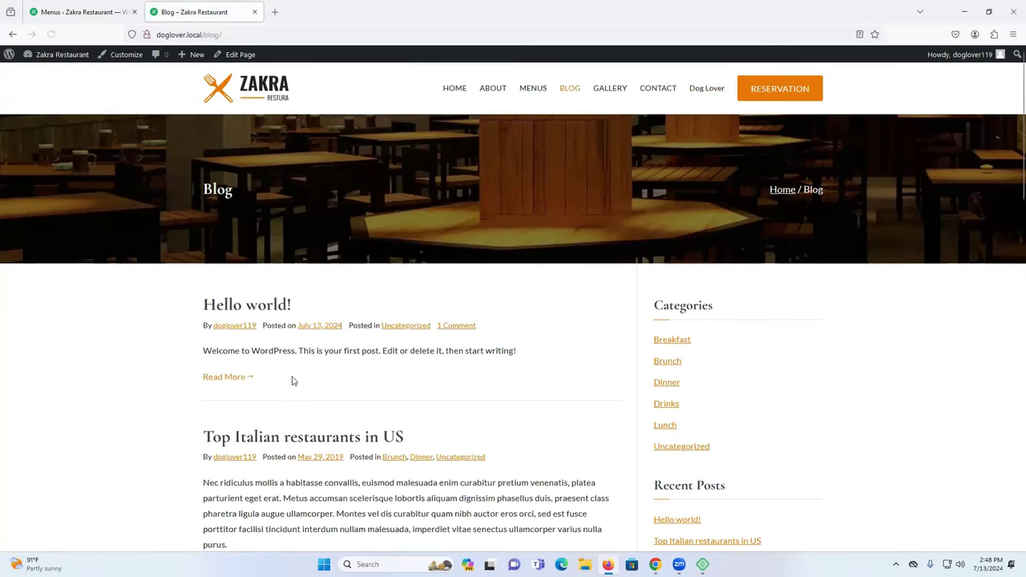
scroll(293, 381, down, 3)
scroll(302, 403, up, 3)
click(492, 88)
scroll(538, 396, down, 5)
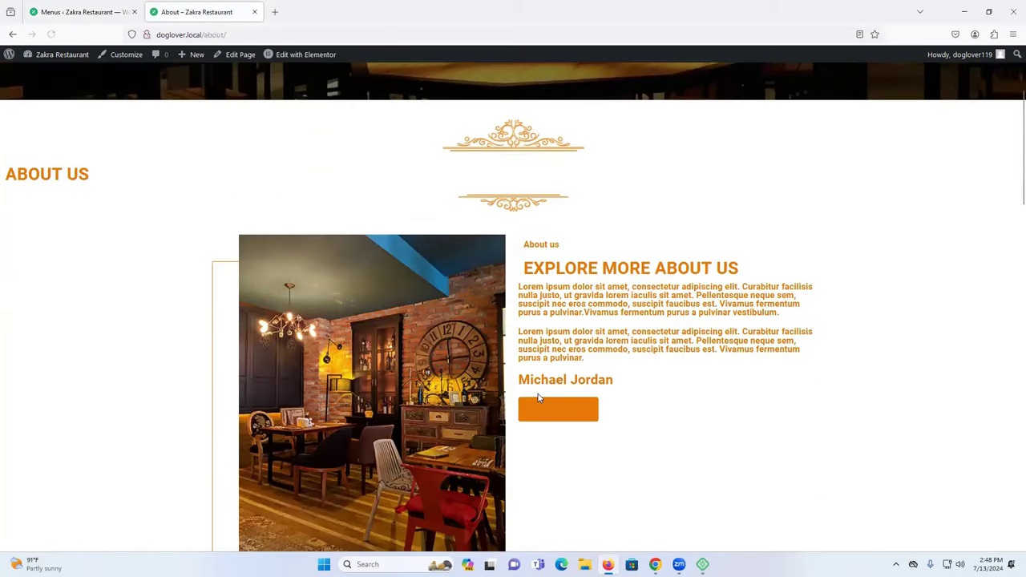
scroll(538, 396, up, 4)
scroll(538, 393, down, 5)
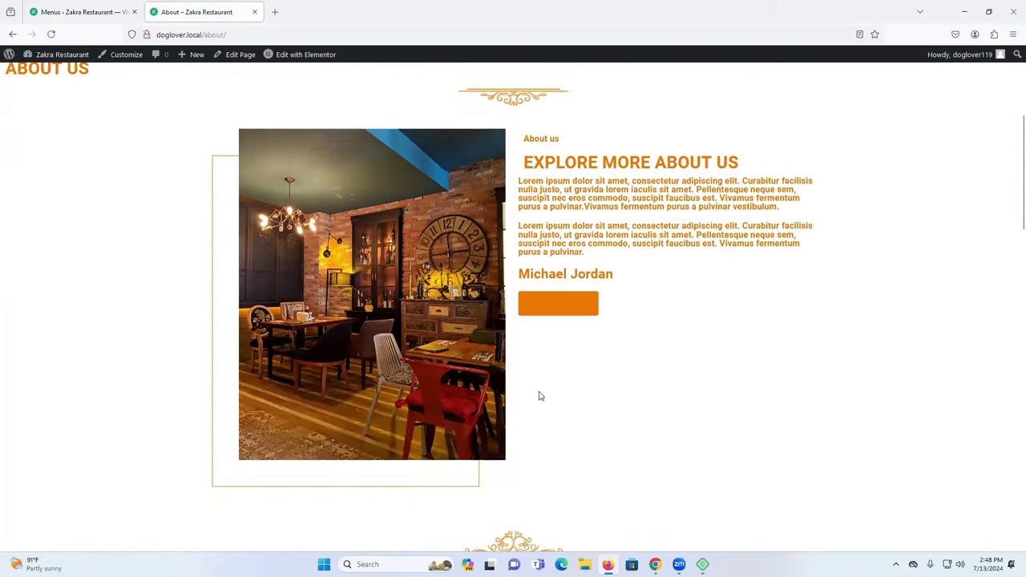
scroll(541, 391, up, 6)
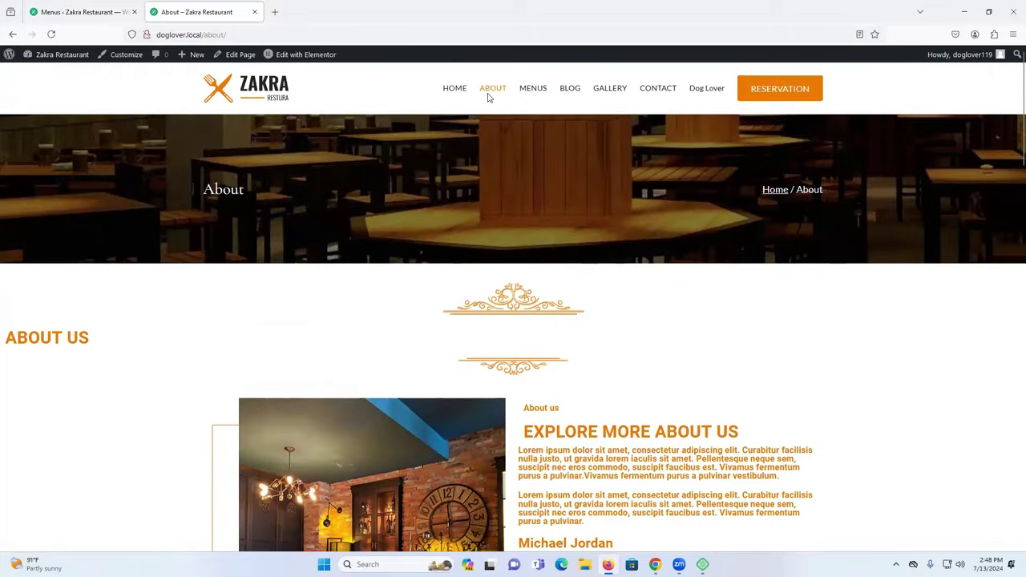
click(95, 8)
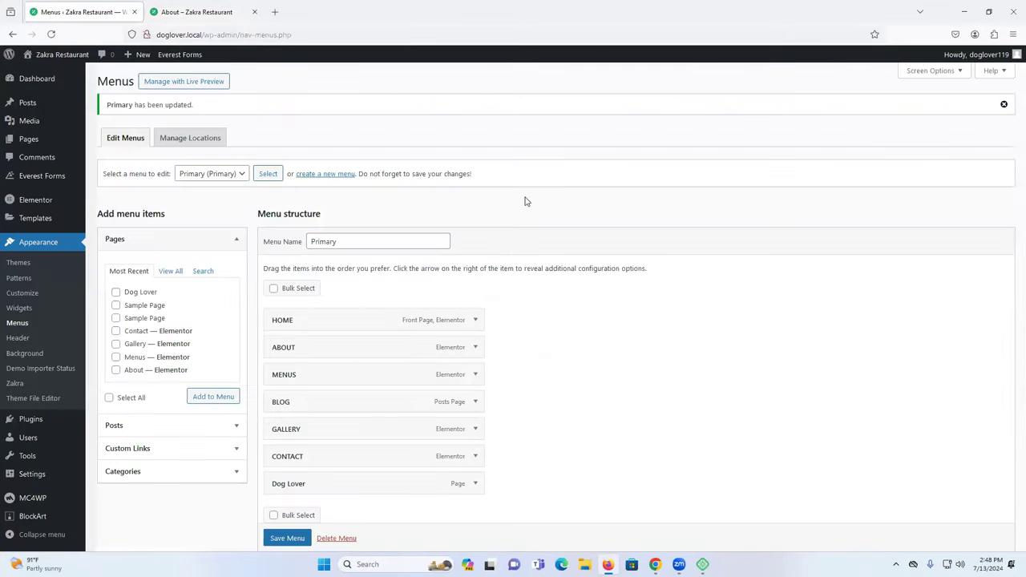
Visit the Themes page, then go to the Plugins section's Add New page.
click(30, 250)
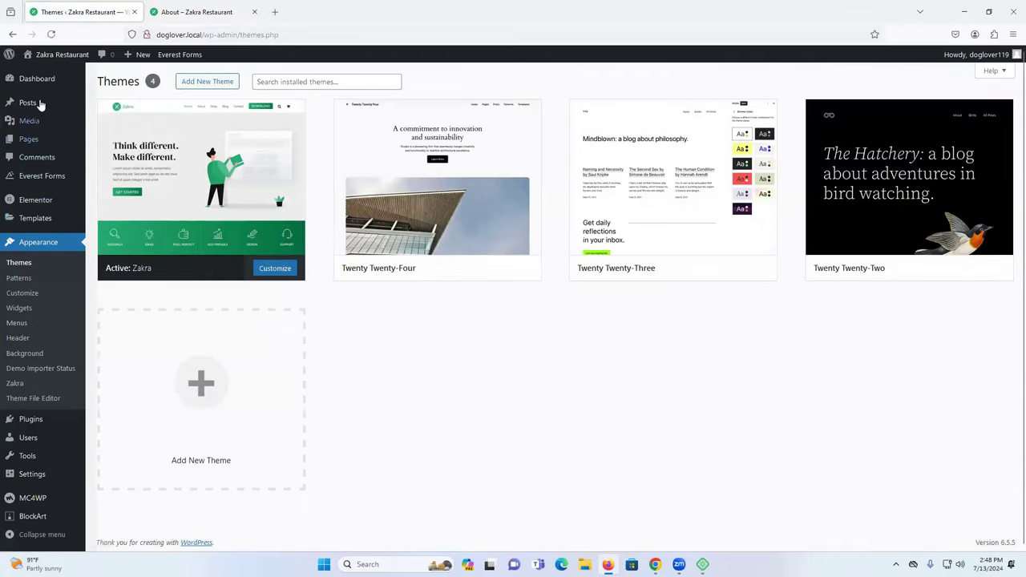
mouse_move(36, 111)
mouse_move(54, 147)
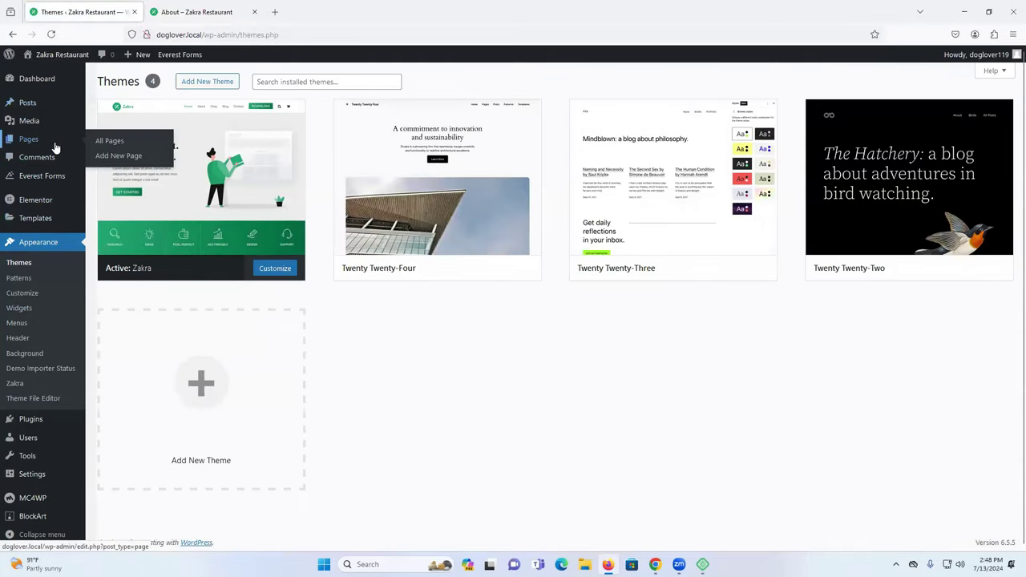
mouse_move(69, 203)
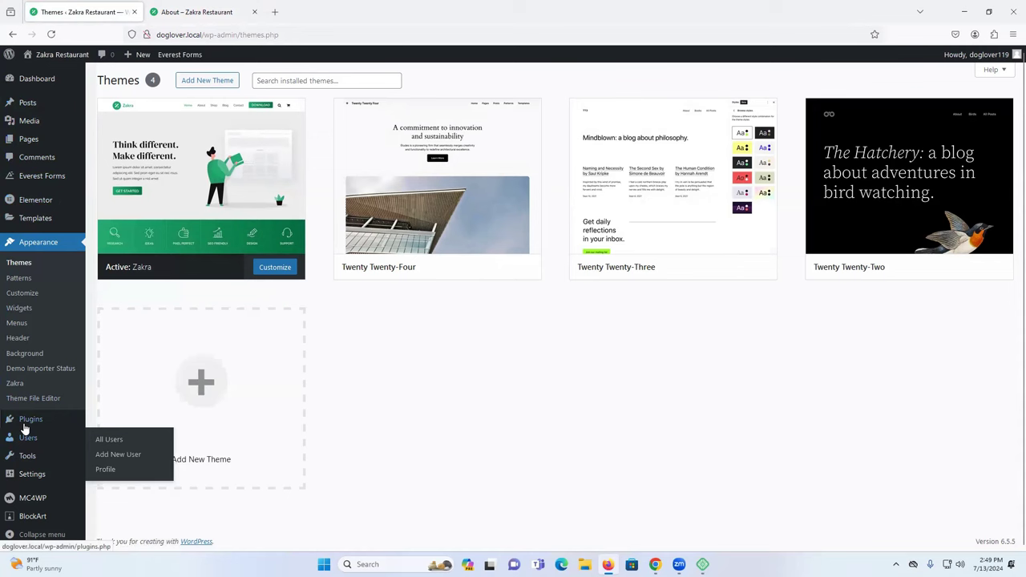
mouse_move(35, 428)
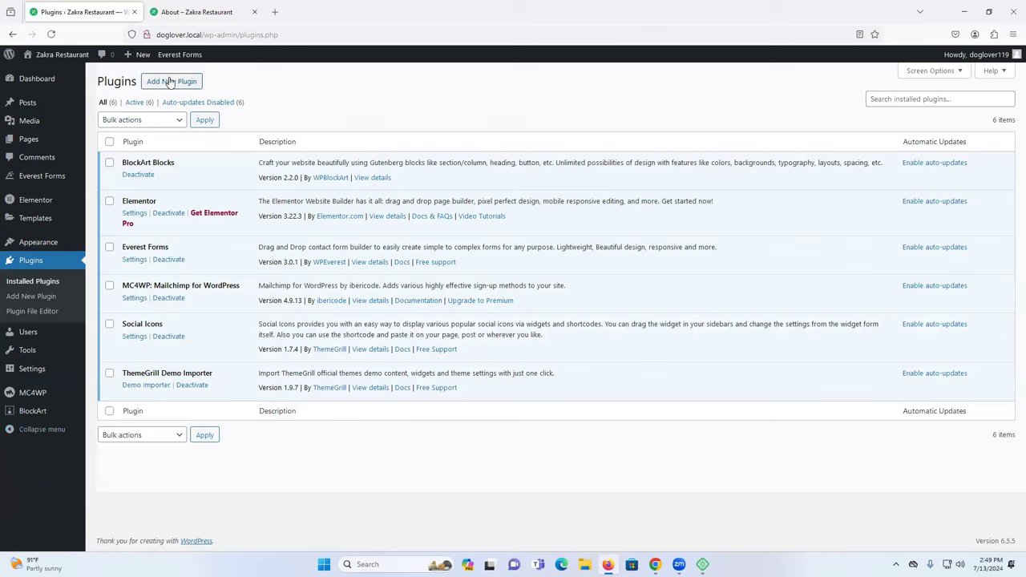
click(162, 83)
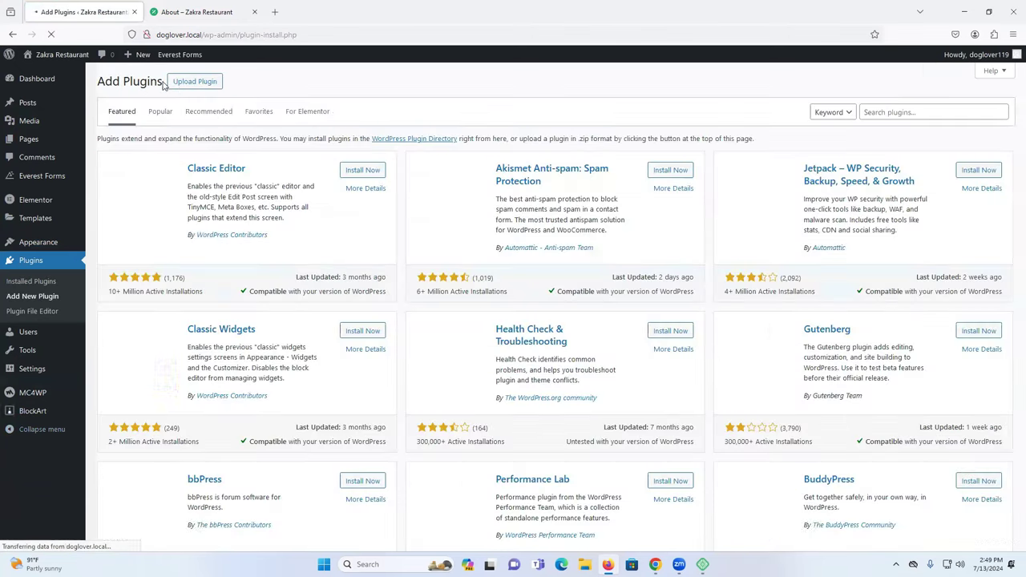
Install the Classic Editor plugin from the Add Plugins results and activate it.
scroll(551, 393, down, 3)
scroll(738, 408, up, 3)
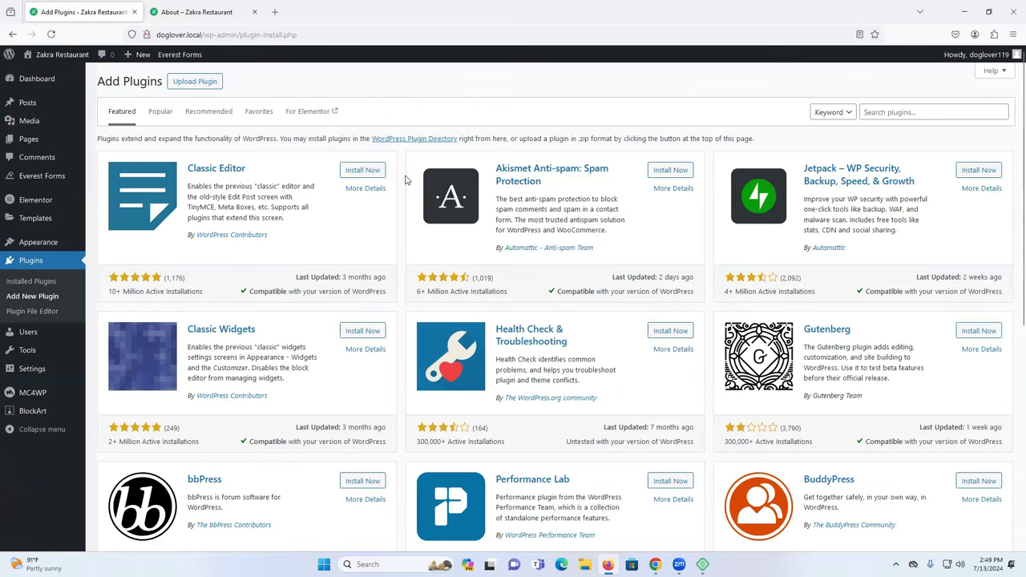
click(361, 175)
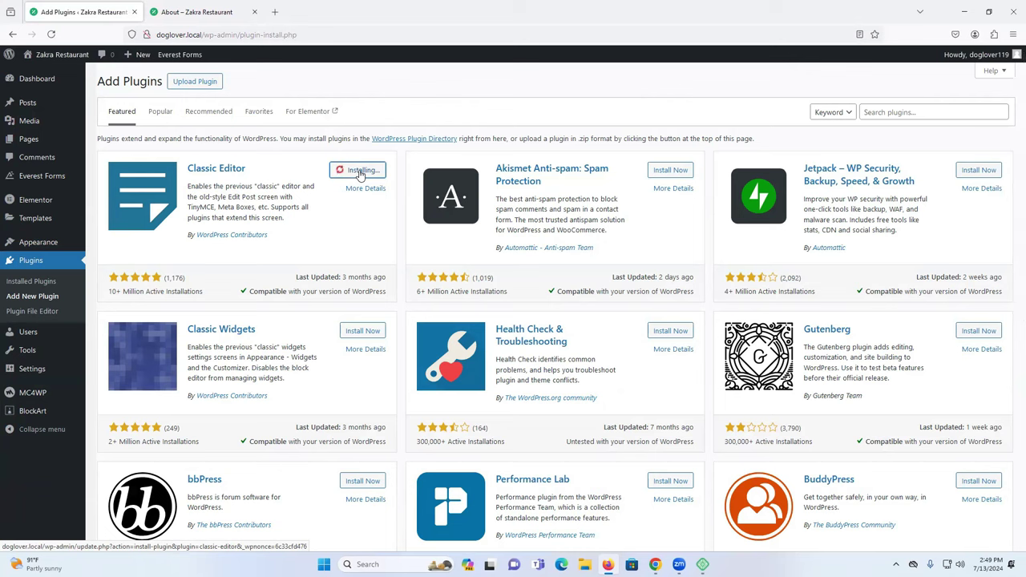
click(369, 171)
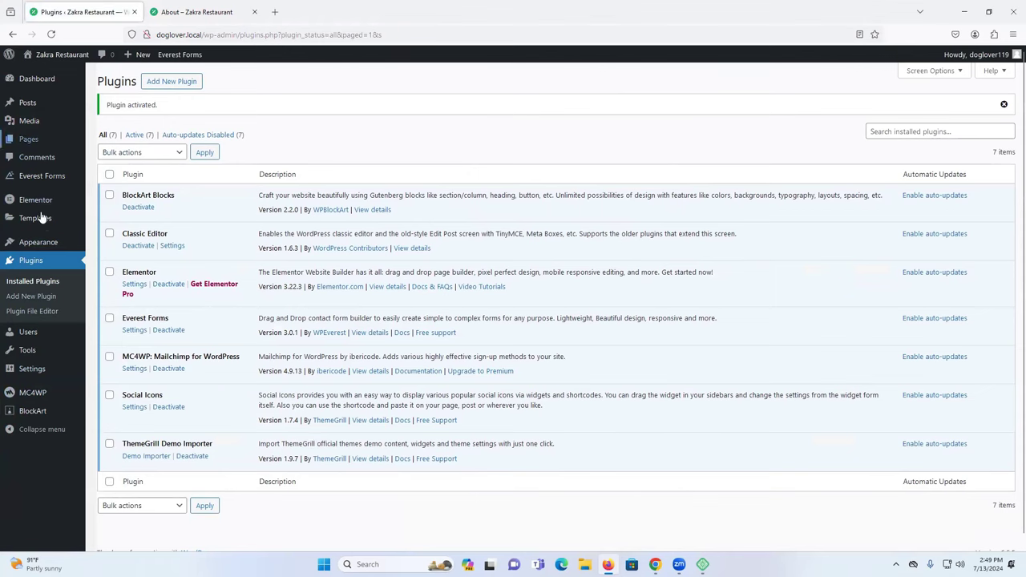
Visit Tools and Plugins, then open the Everest Forms dashboard from the sidebar.
click(40, 352)
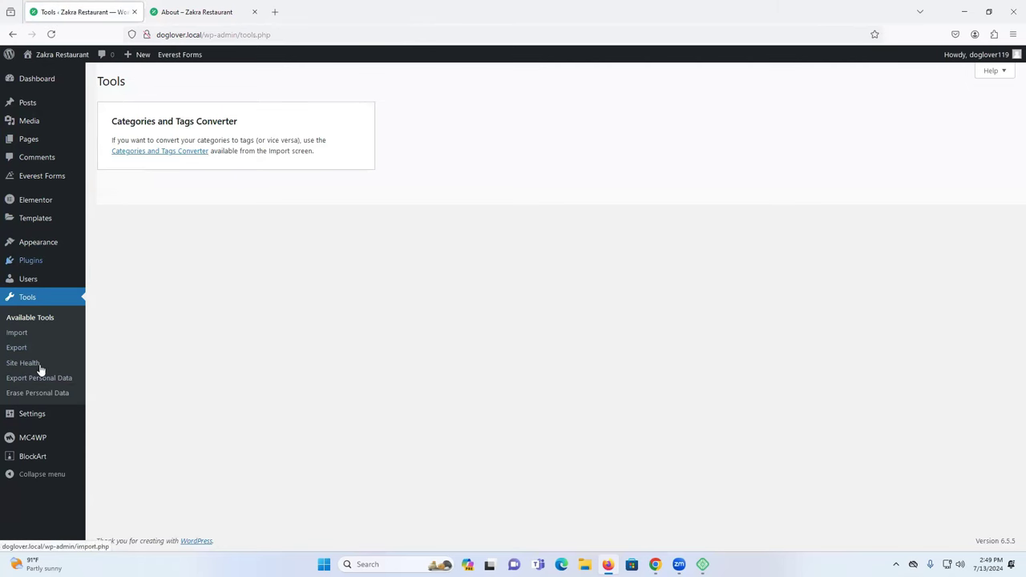
click(32, 262)
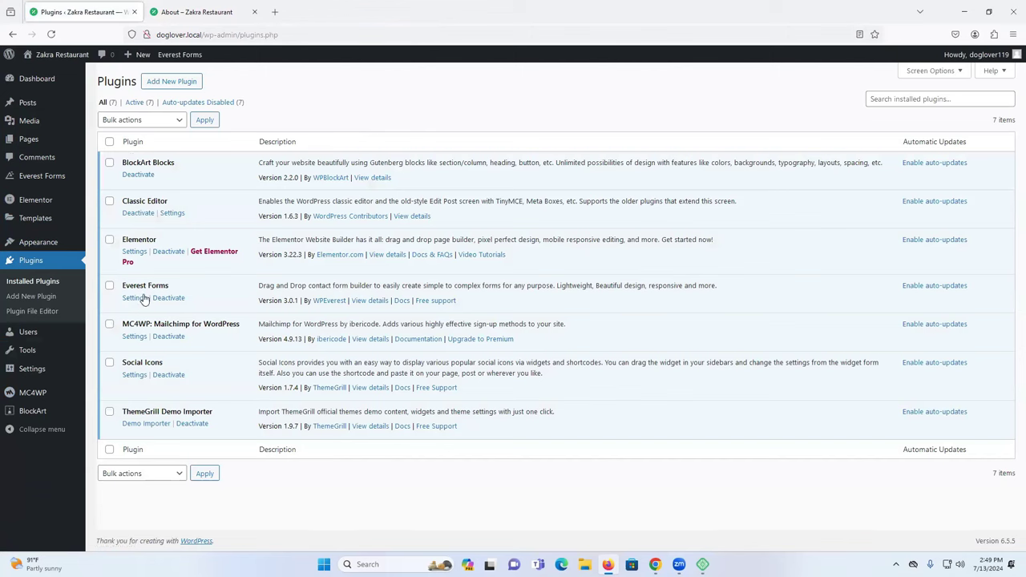
triple_click(147, 203)
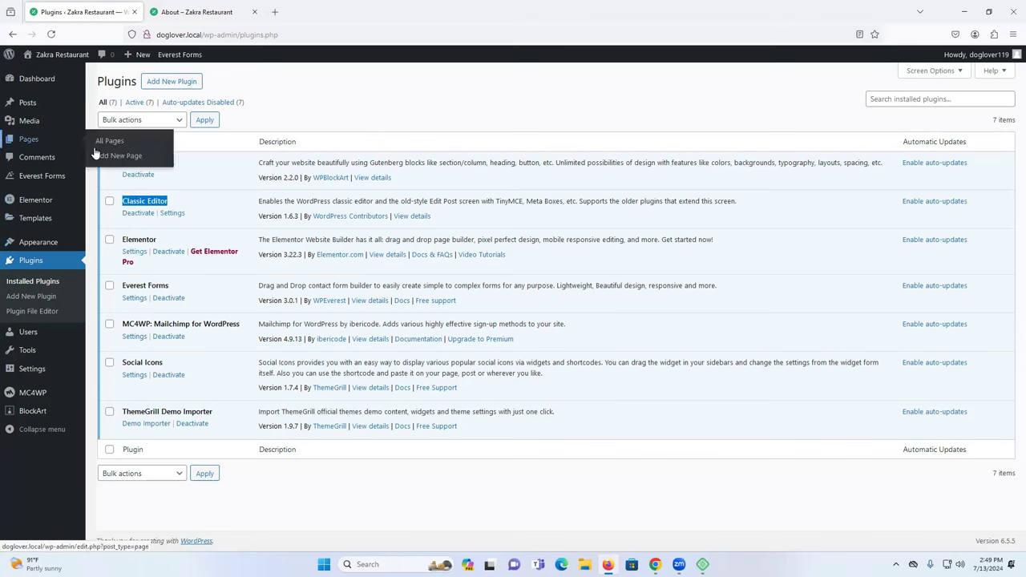
mouse_move(46, 175)
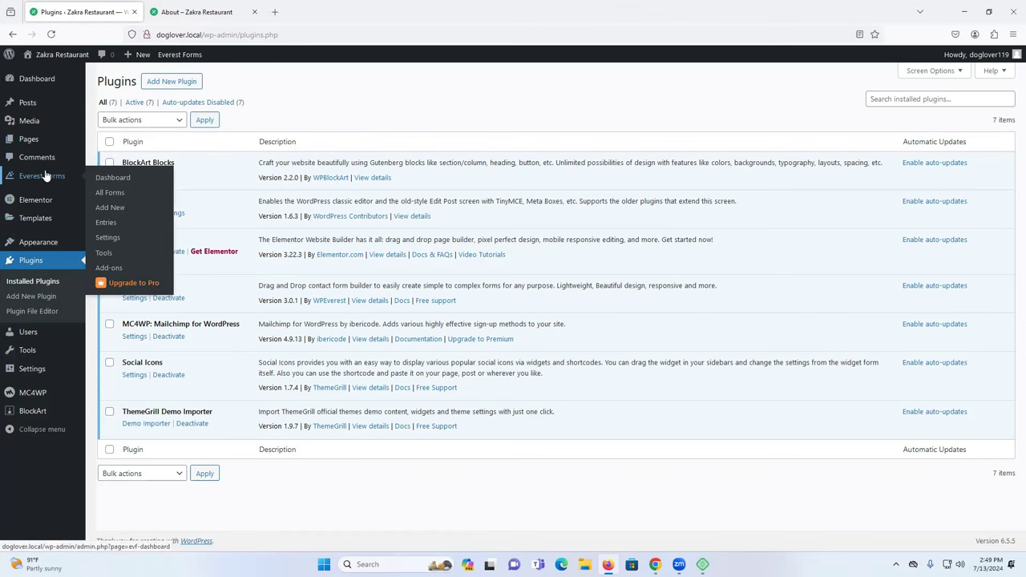
click(46, 175)
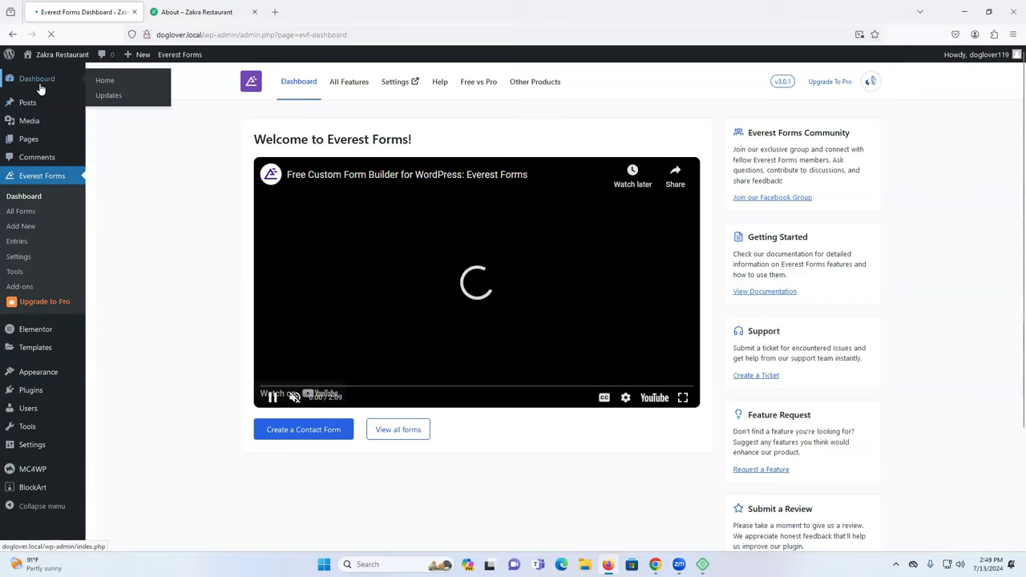
Look over the Welcome to WordPress Dashboard, then return to the Installed Plugins list.
click(37, 78)
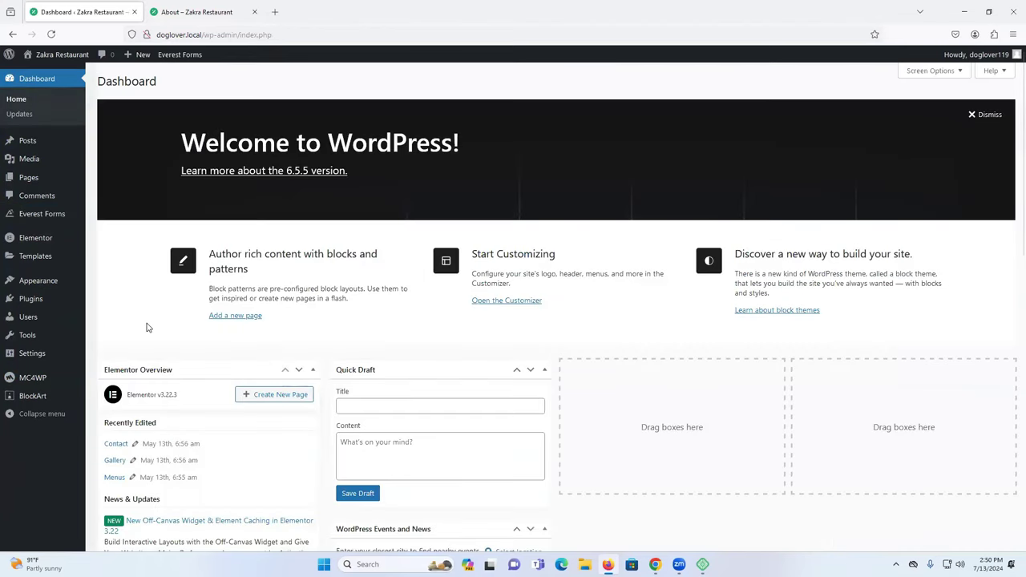
scroll(147, 326, down, 2)
scroll(146, 324, up, 2)
mouse_move(28, 287)
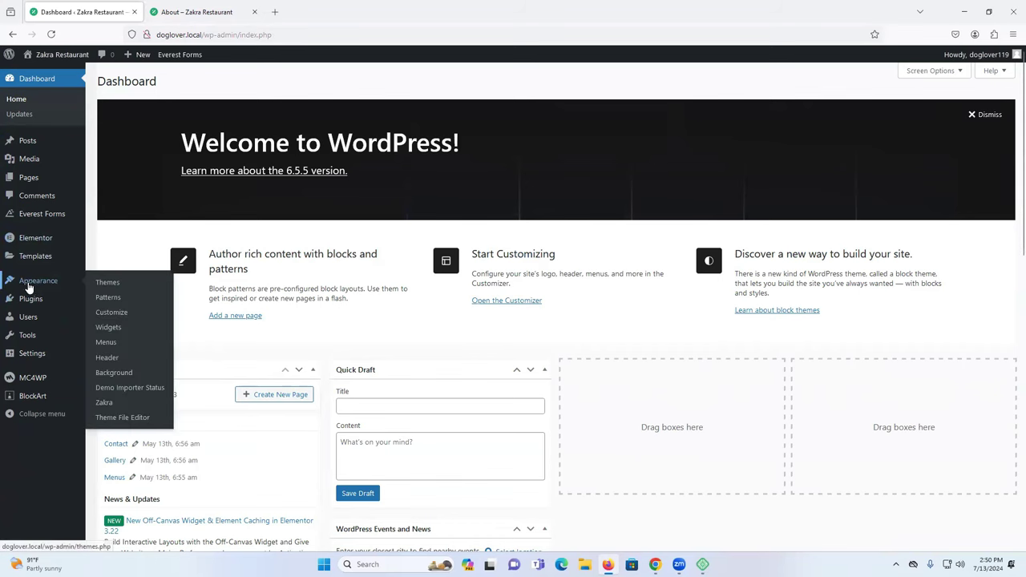
mouse_move(56, 303)
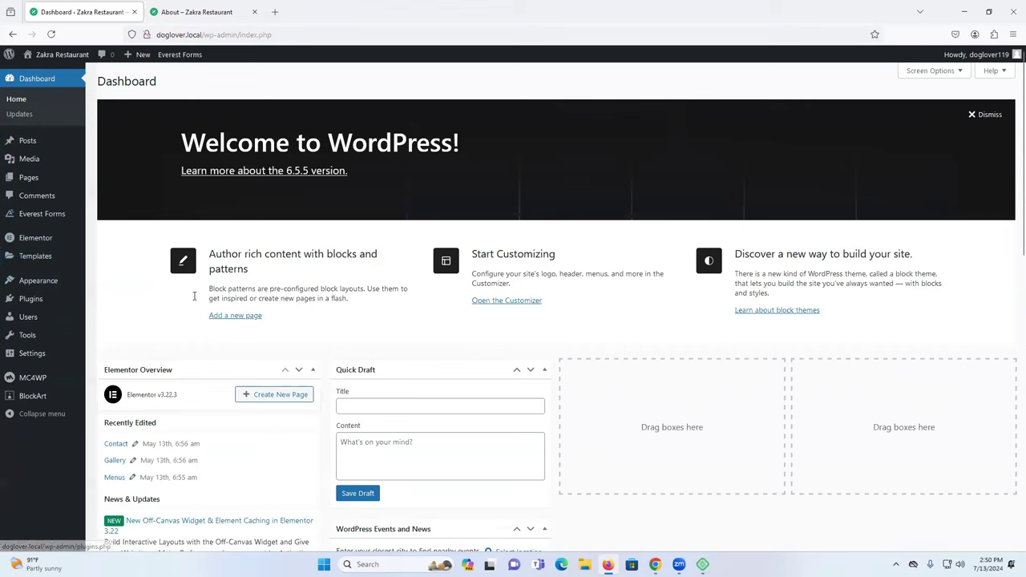
click(29, 302)
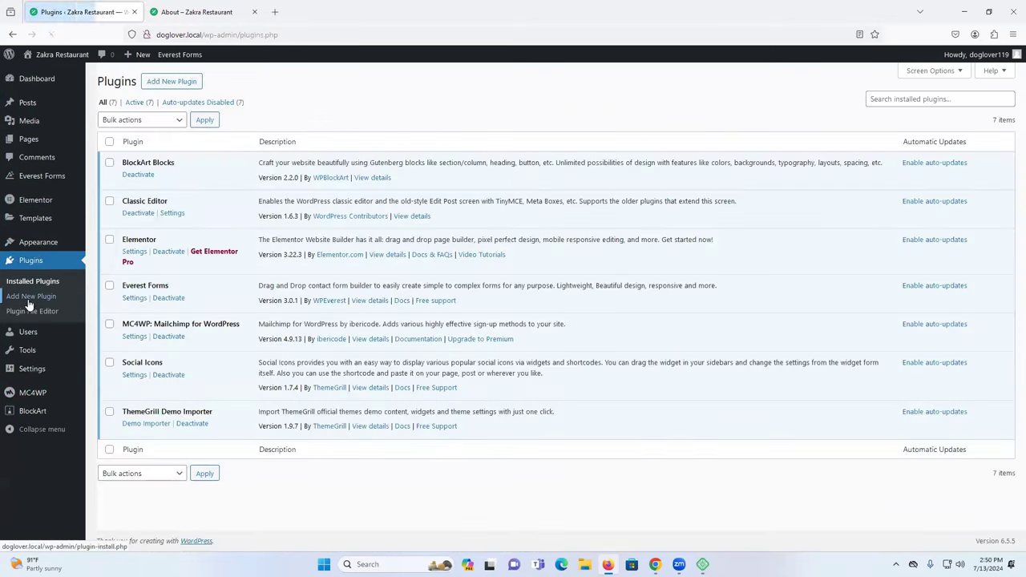
Search new plugins for 'reset', then install and activate WP Reset.
click(164, 84)
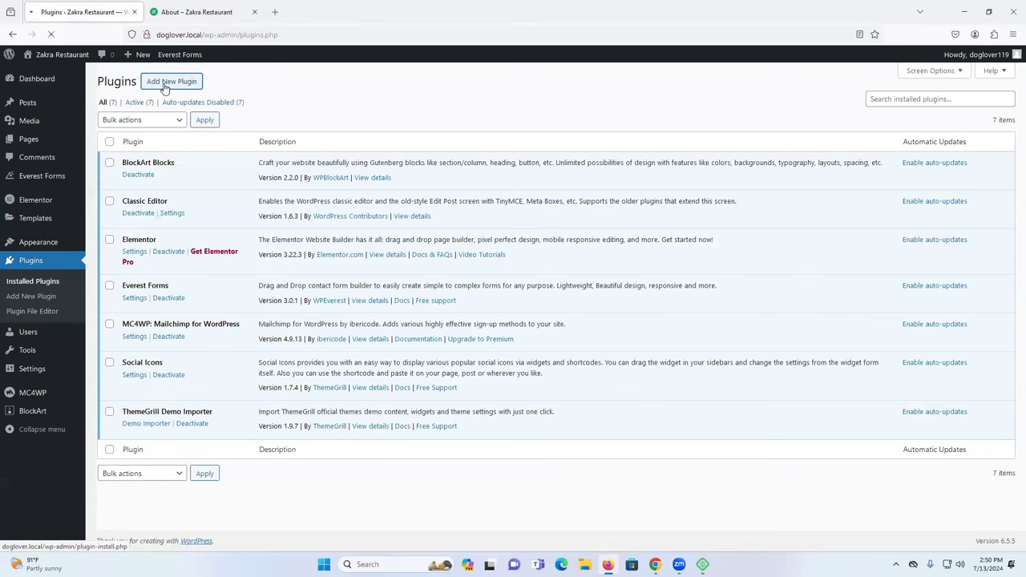
click(883, 113)
text(reset)
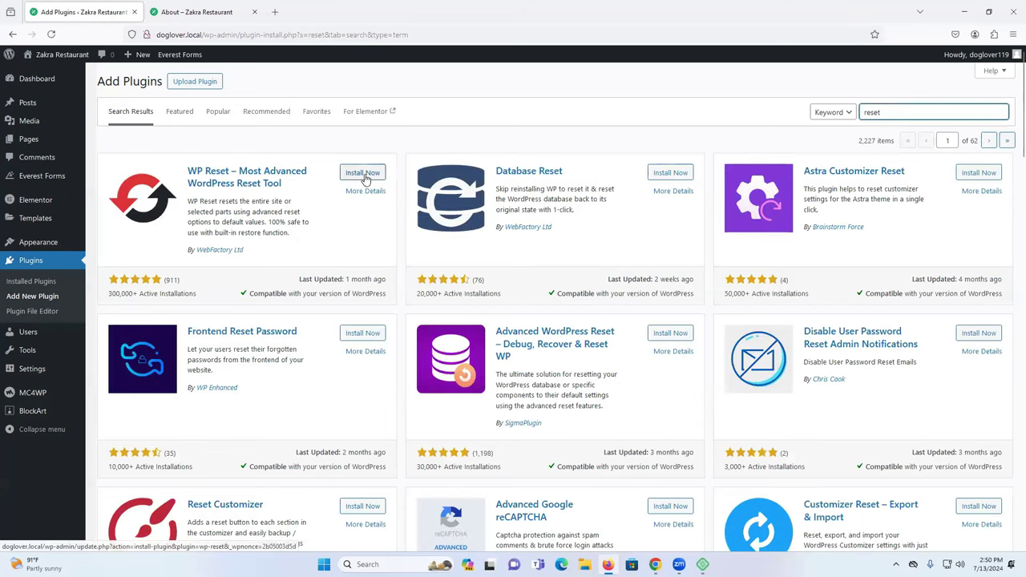
click(363, 173)
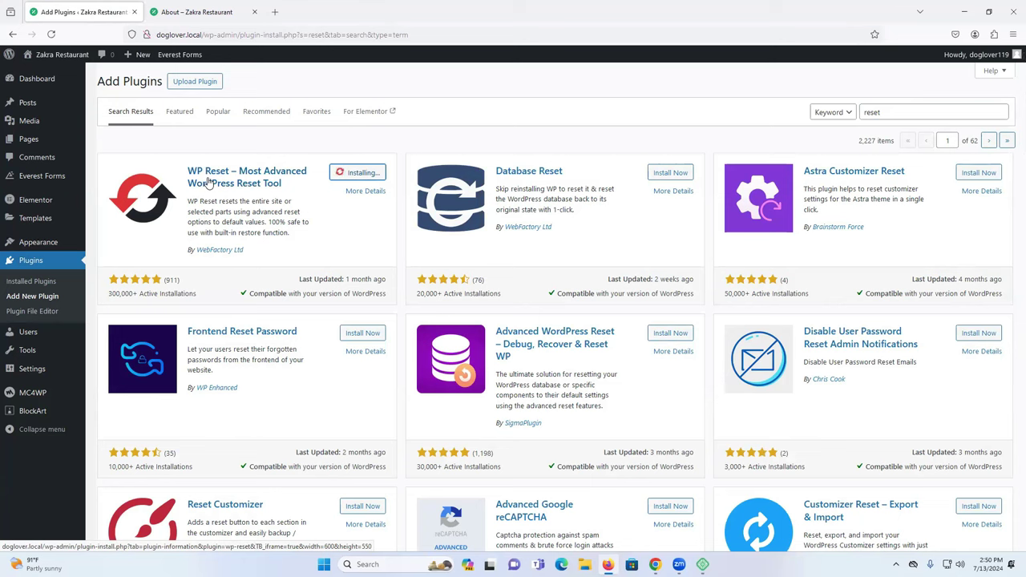
click(373, 175)
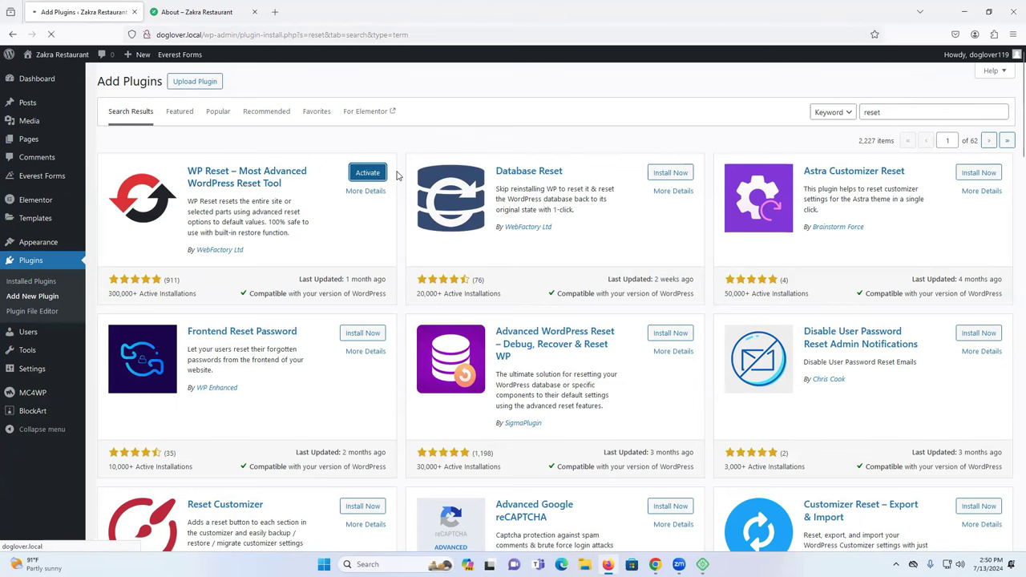
scroll(264, 329, down, 2)
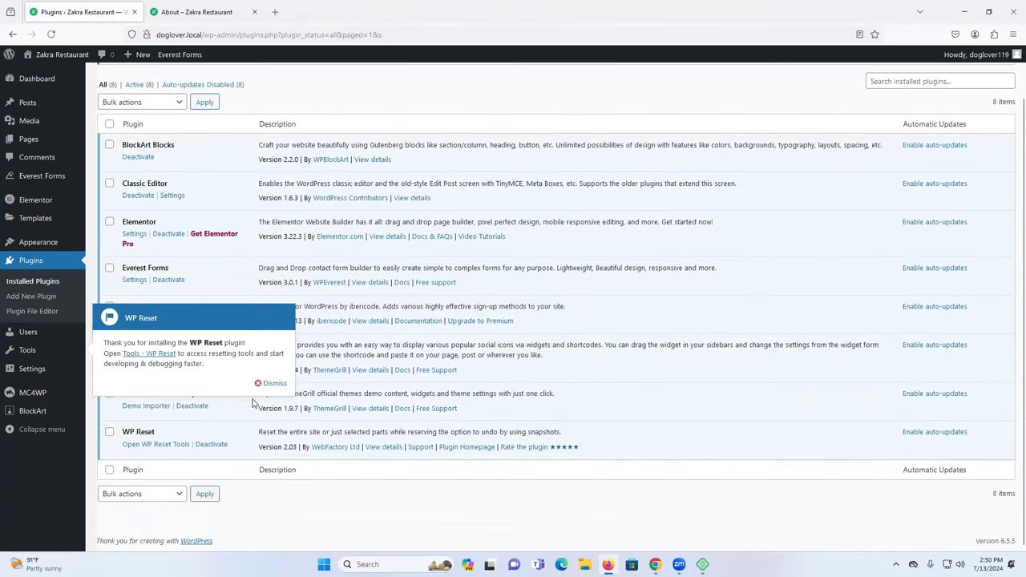
Open the WP Reset tools page, dismiss the PRO offer, and scroll down to Site Reset.
click(165, 444)
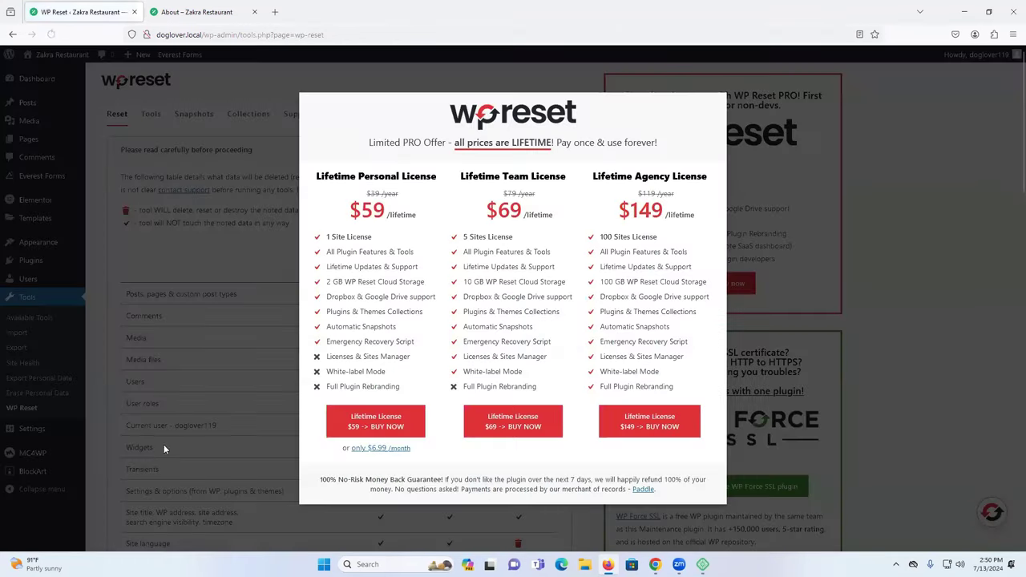
click(933, 161)
scroll(451, 344, down, 2)
scroll(451, 345, down, 8)
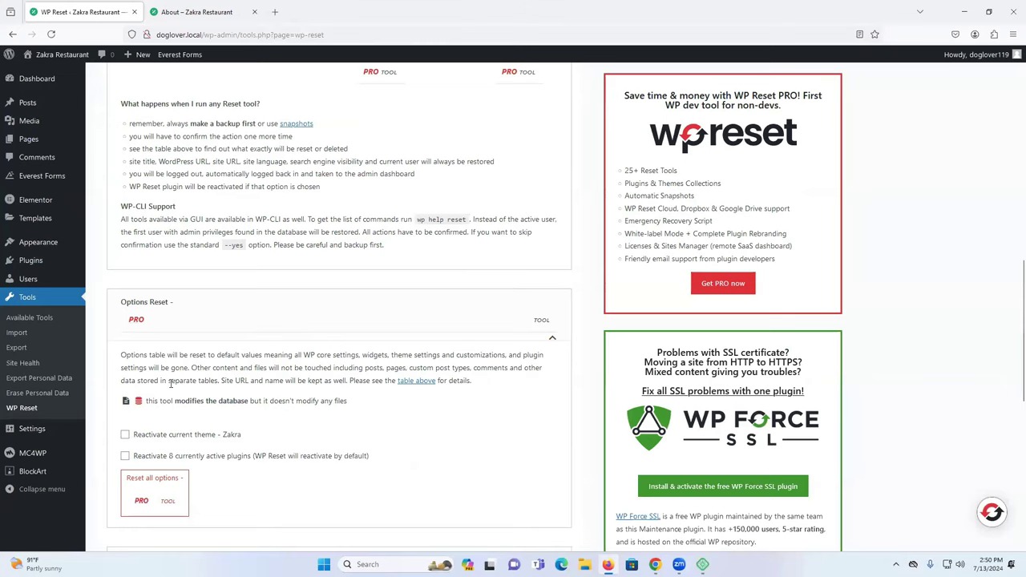
scroll(170, 384, down, 3)
Highlight the Site Reset heading and the required confirmation word 'reset'.
drag(121, 342, 166, 348)
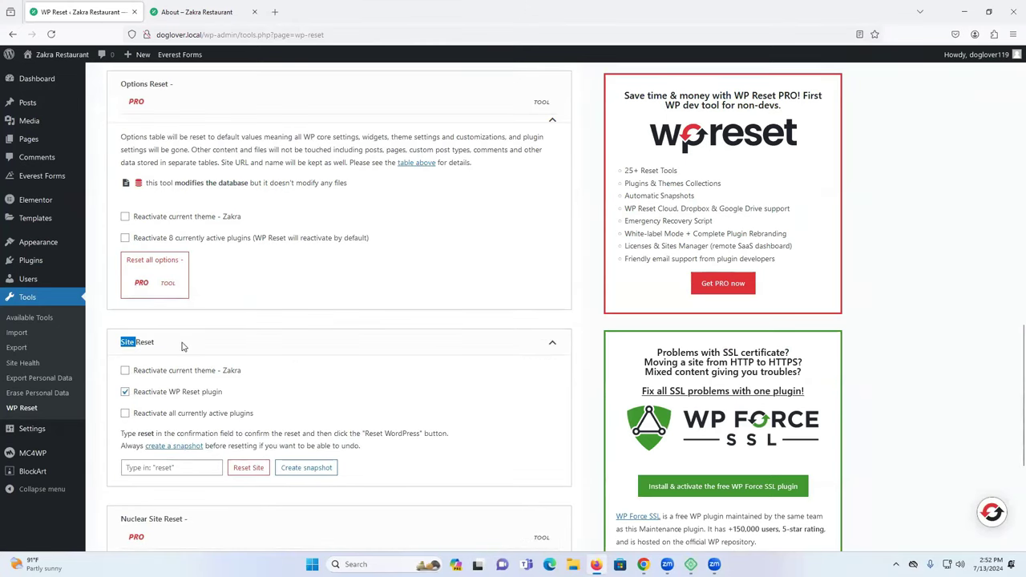
scroll(207, 433, down, 1)
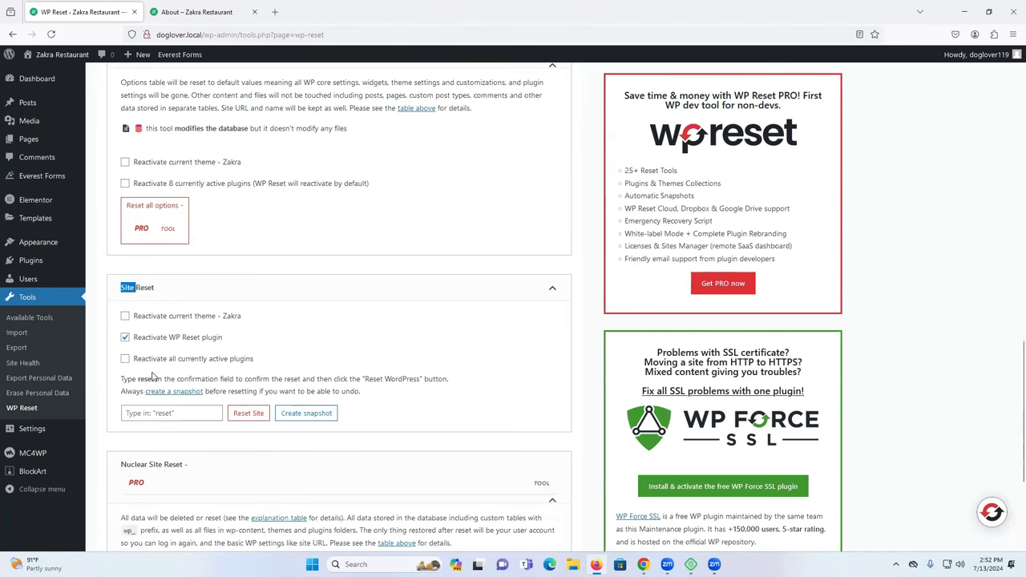
triple_click(141, 289)
drag(138, 378, 143, 378)
scroll(269, 195, up, 10)
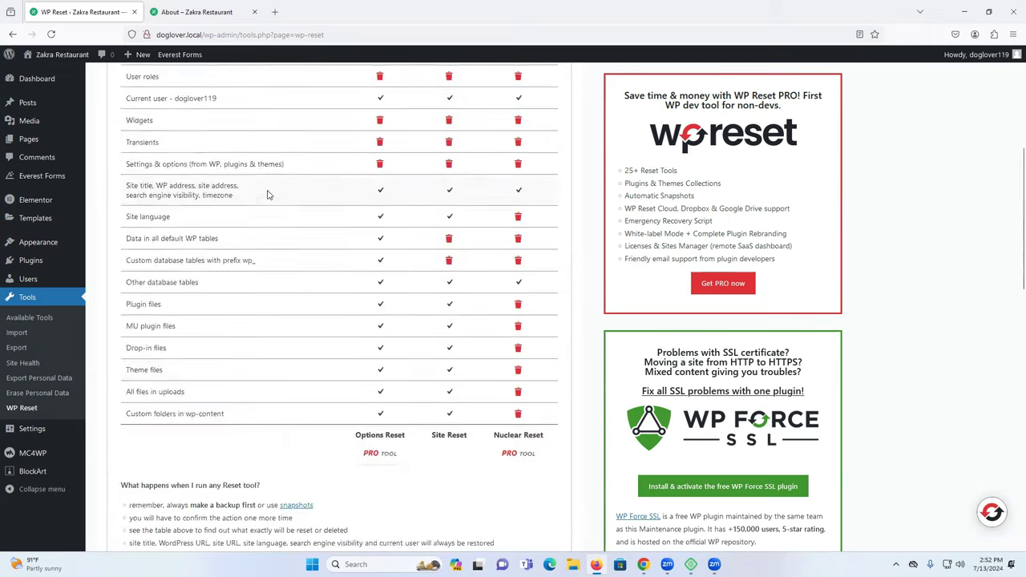
scroll(269, 195, down, 10)
scroll(268, 195, up, 2)
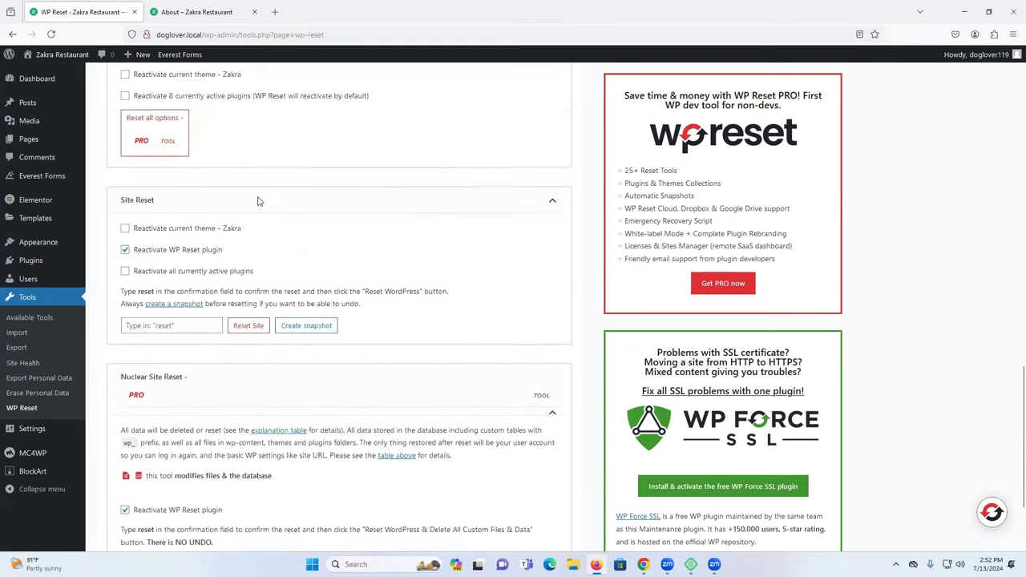
drag(123, 291, 272, 302)
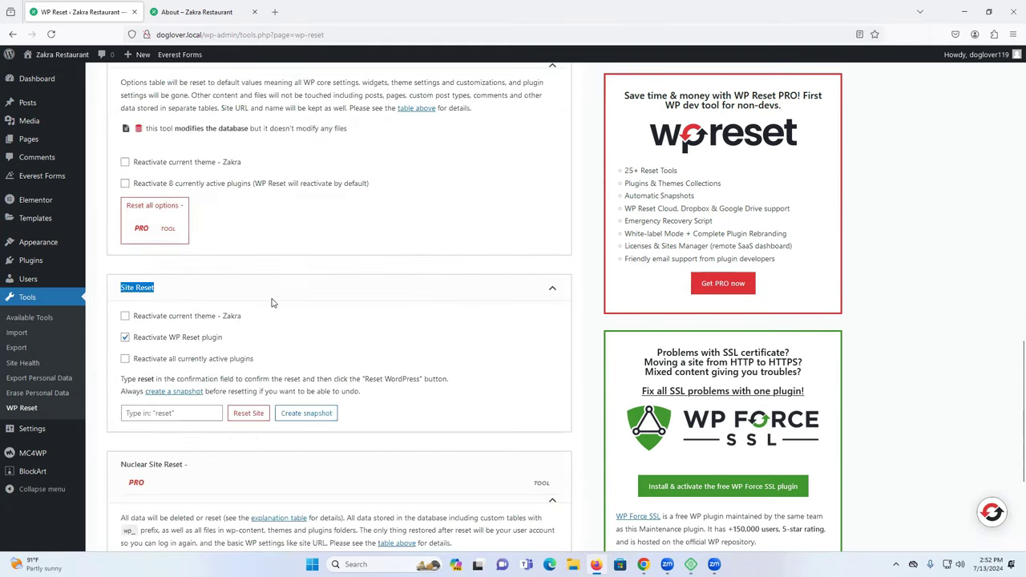
click(222, 300)
drag(145, 380, 156, 380)
key(ctrl+c)
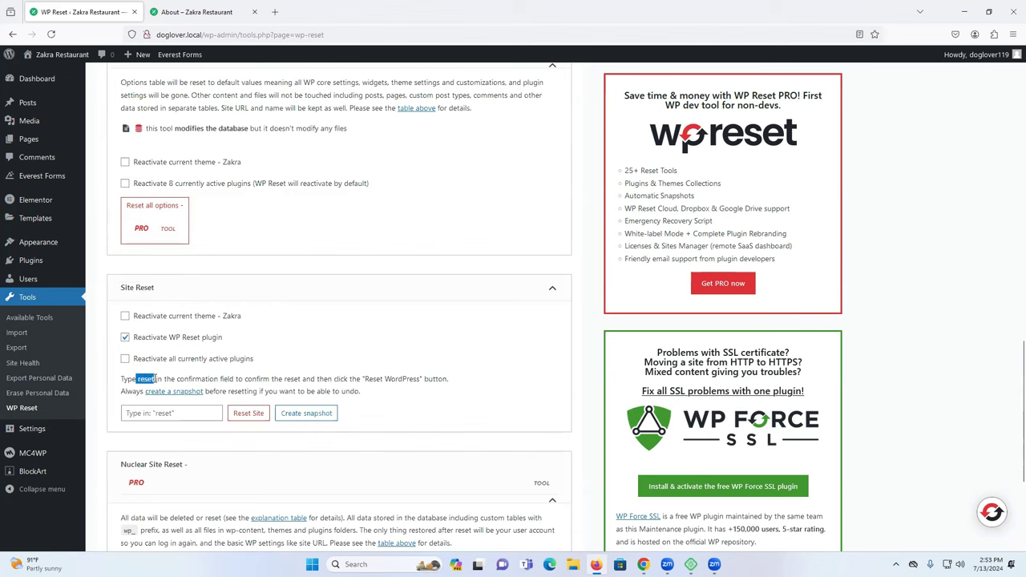
Paste 'reset' into the confirmation field and try Reset Site, dismissing the invalid-confirmation alert.
click(163, 414)
key(ctrl+v)
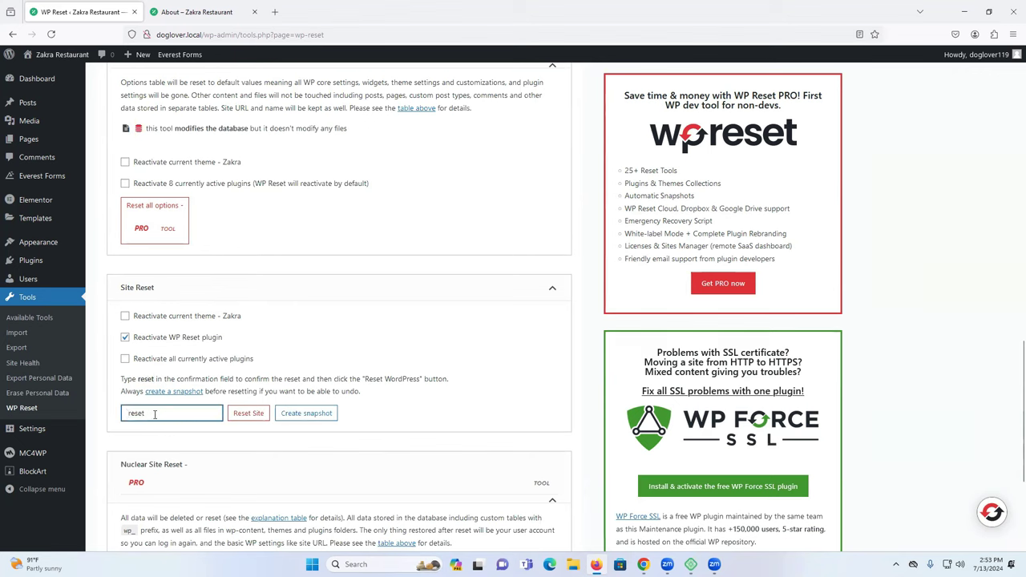
click(253, 419)
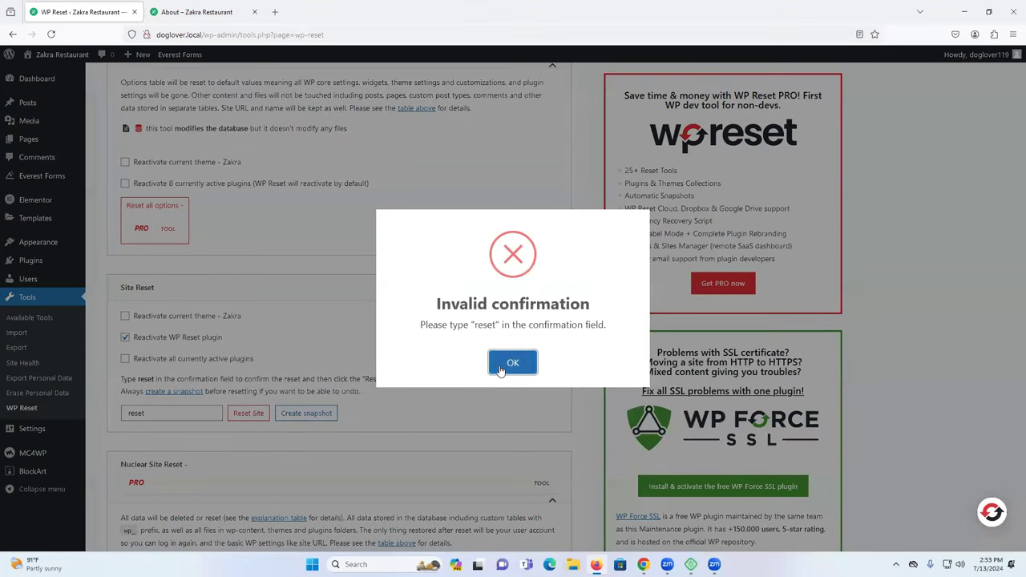
click(504, 363)
Retry Reset Site, confirm with Reset WordPress, and switch to the About page tab.
click(130, 415)
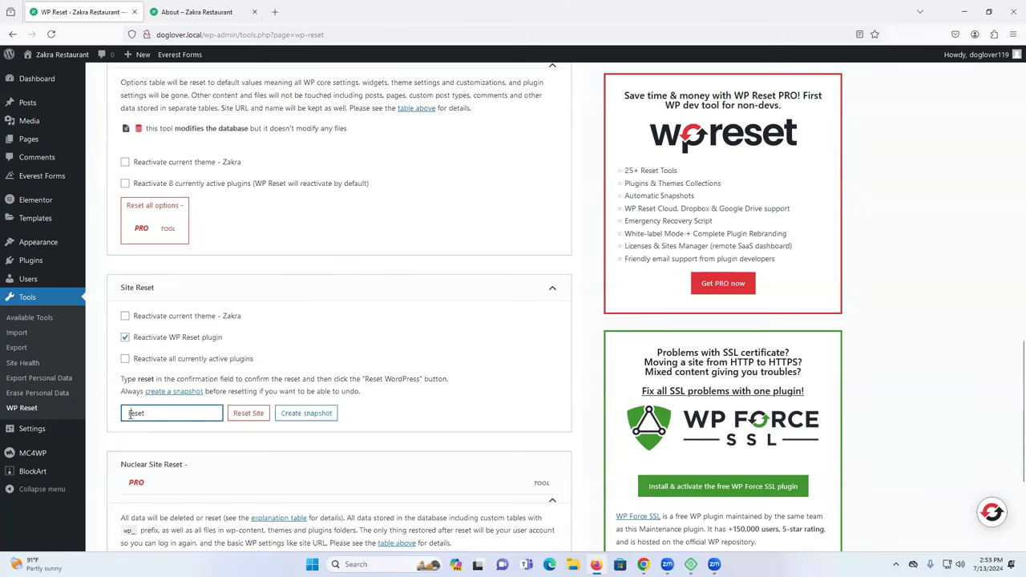
click(246, 415)
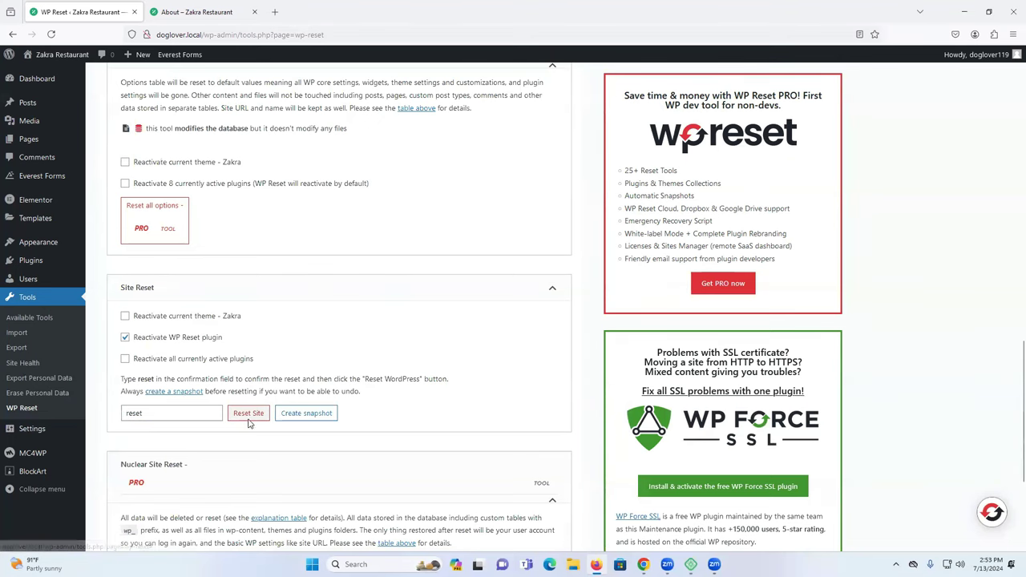
click(246, 415)
click(478, 382)
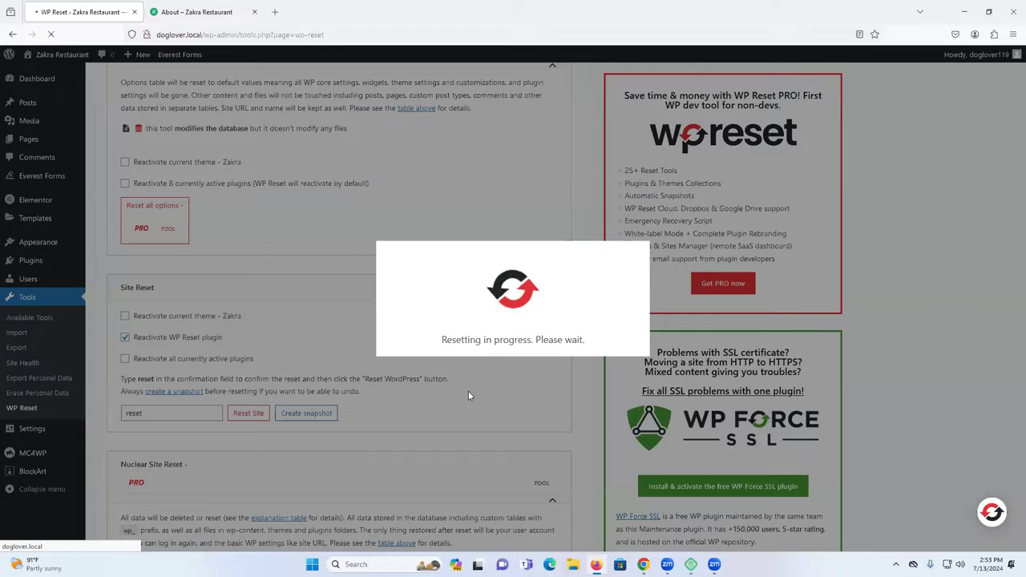
key(ctrl+Tab)
Check the dashboard tab after the reset and dismiss the WP Reset notice.
scroll(502, 315, down, 9)
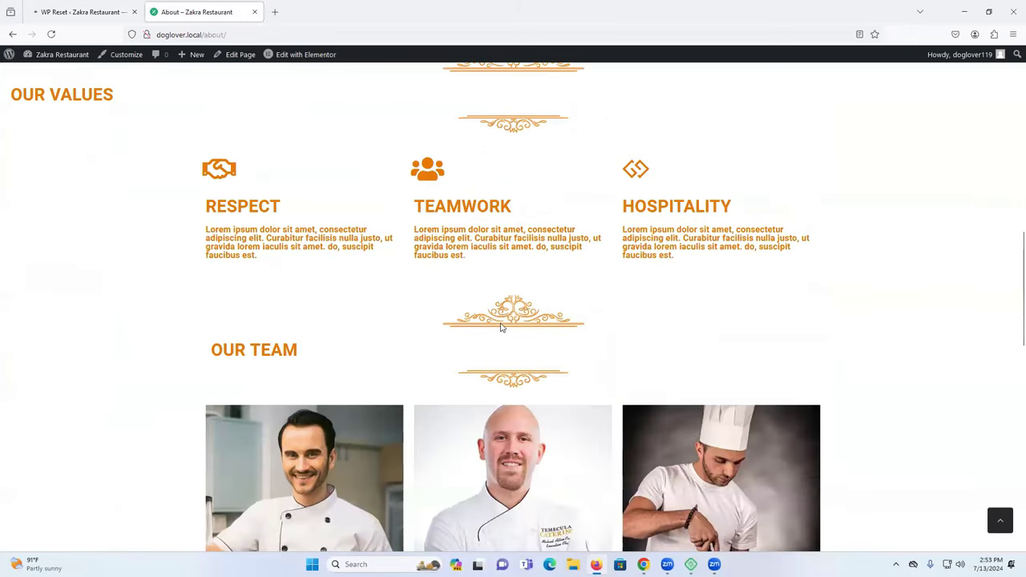
scroll(502, 326, up, 8)
click(65, 4)
key(ctrl+Tab)
scroll(415, 243, up, 3)
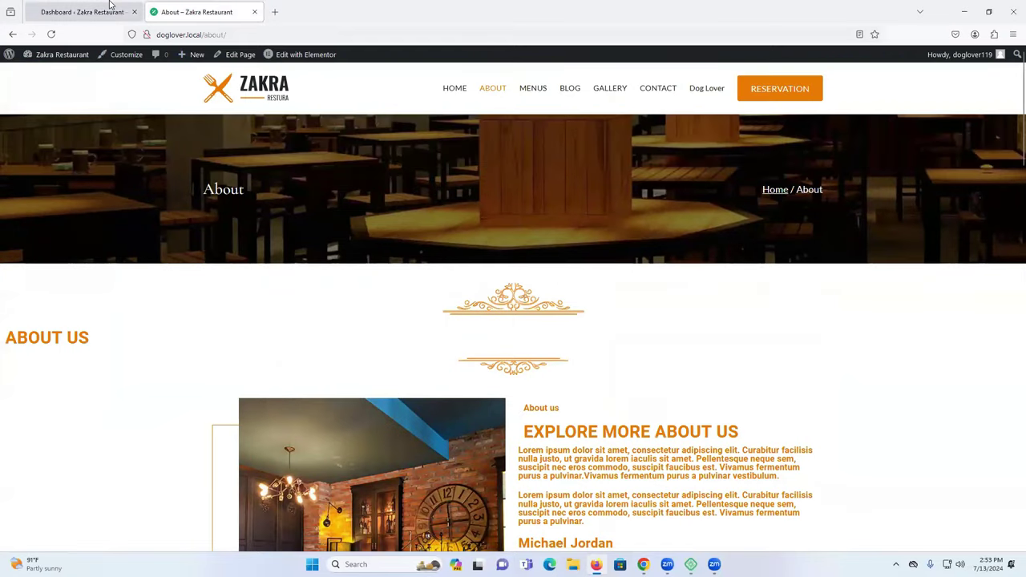
click(109, 10)
click(273, 307)
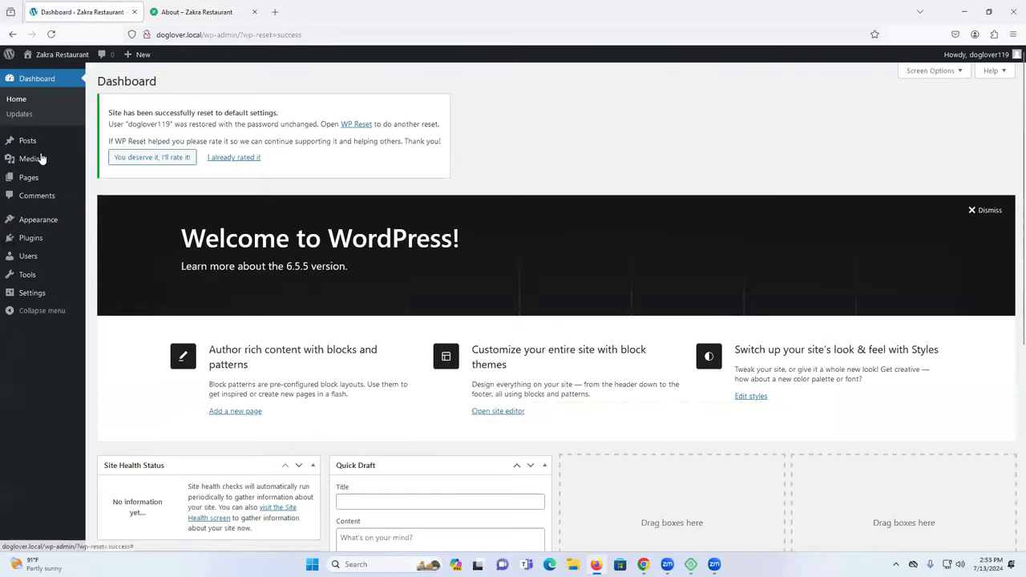
Reload the About page to see Page Not Found, open the home page, and return to the dashboard.
click(197, 11)
right_click(327, 137)
click(395, 147)
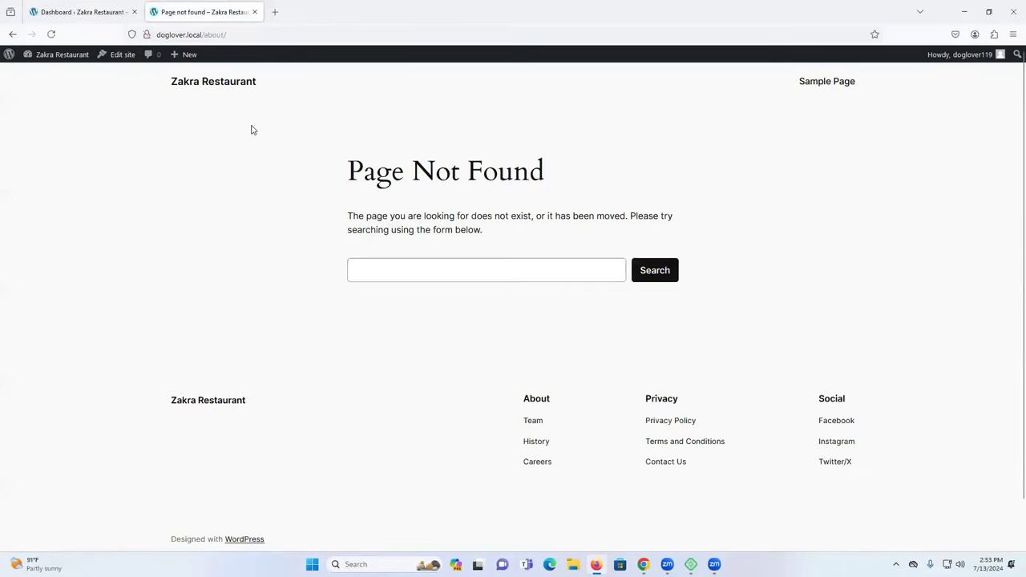
click(229, 88)
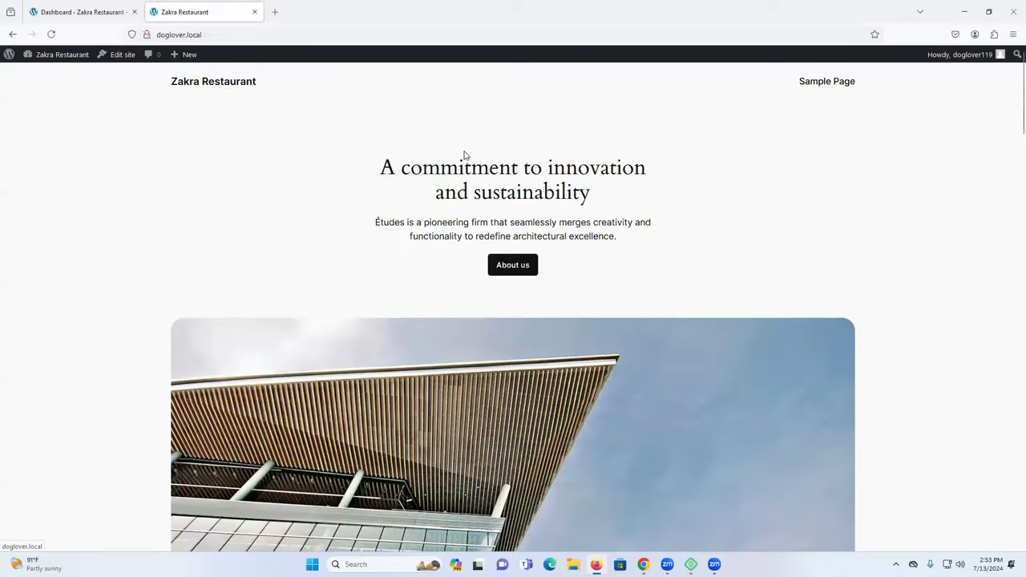
click(89, 11)
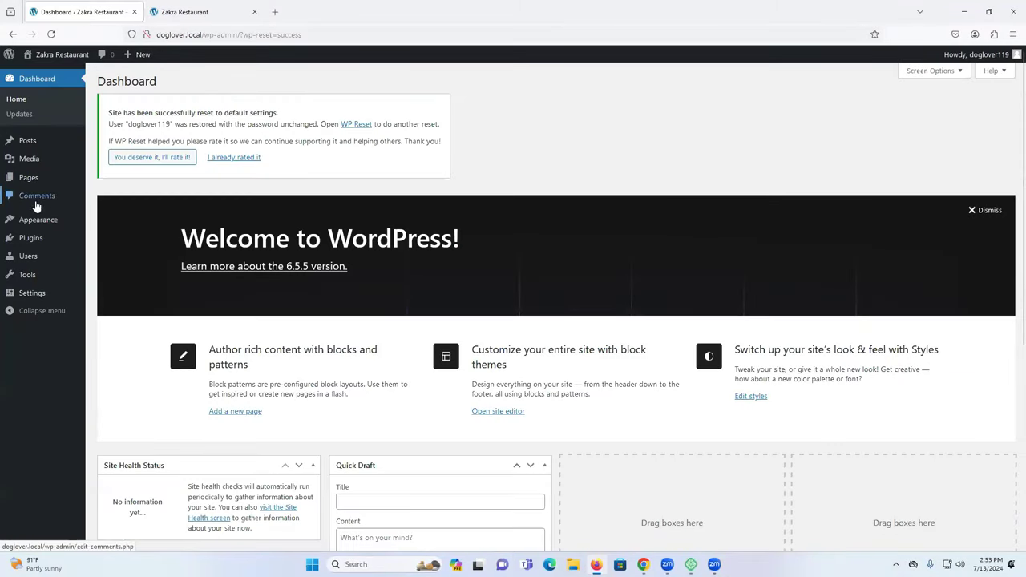
mouse_move(30, 238)
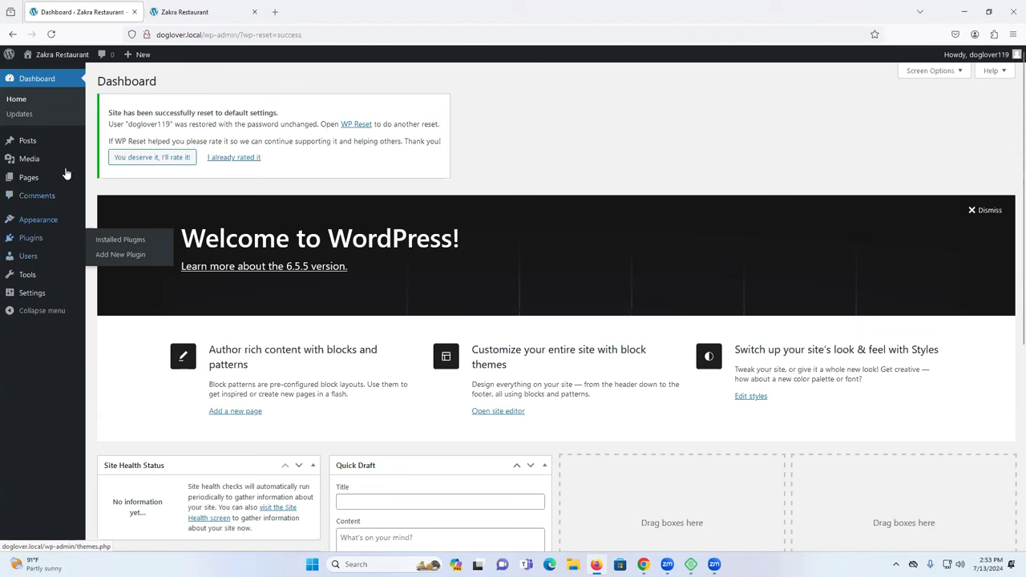